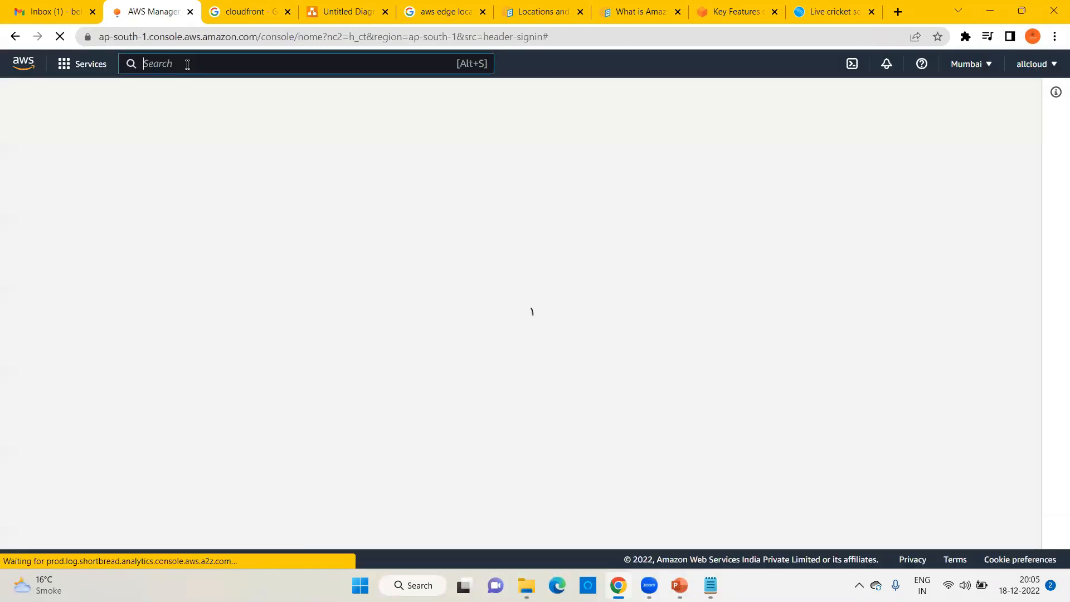
Step: Search the console for 'cloudfront' and open the CloudFront service
{"action": "left_click", "coordinate": [187, 63]}
{"action": "type", "text": "c"}
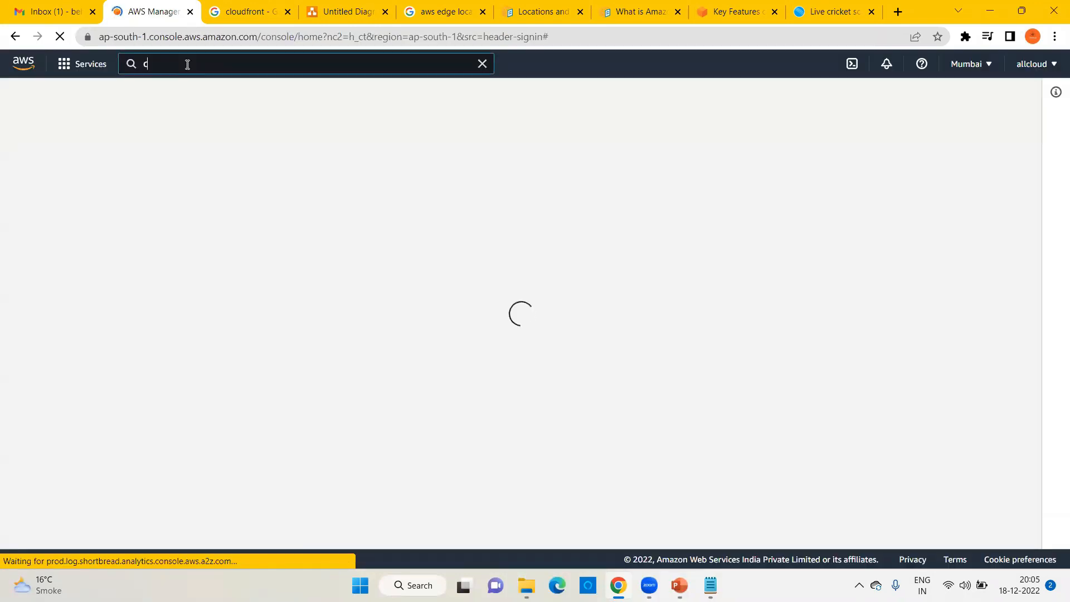
{"action": "type", "text": "loudfront"}
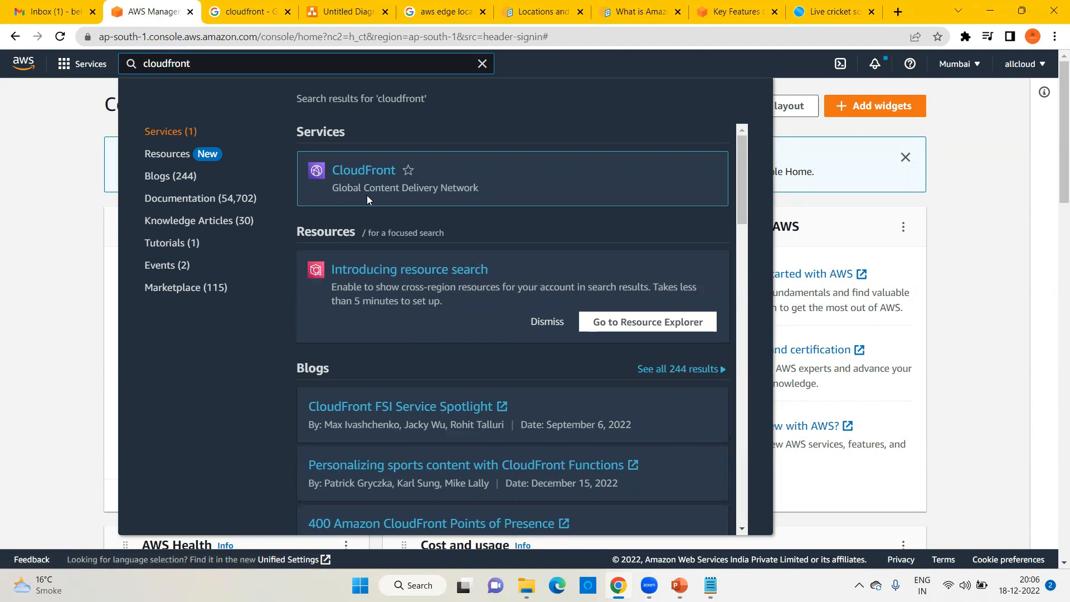
{"action": "left_click", "coordinate": [359, 173]}
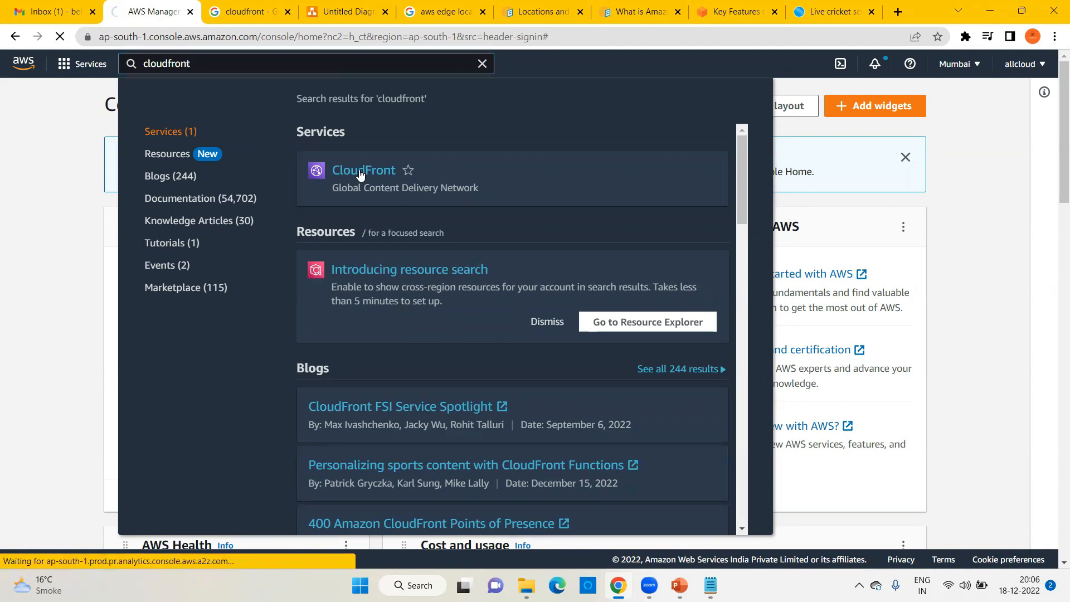
Step: Close the cloudfront and edge locations search tabs and start a new distribution
{"action": "left_click", "coordinate": [287, 12]}
{"action": "left_click", "coordinate": [385, 12]}
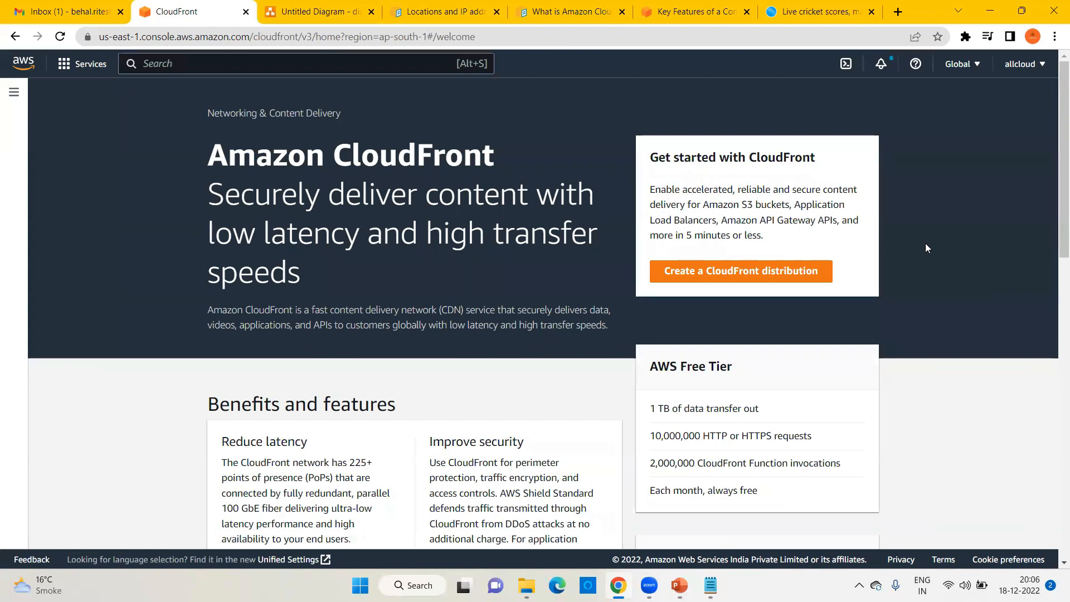
{"action": "left_click", "coordinate": [811, 272]}
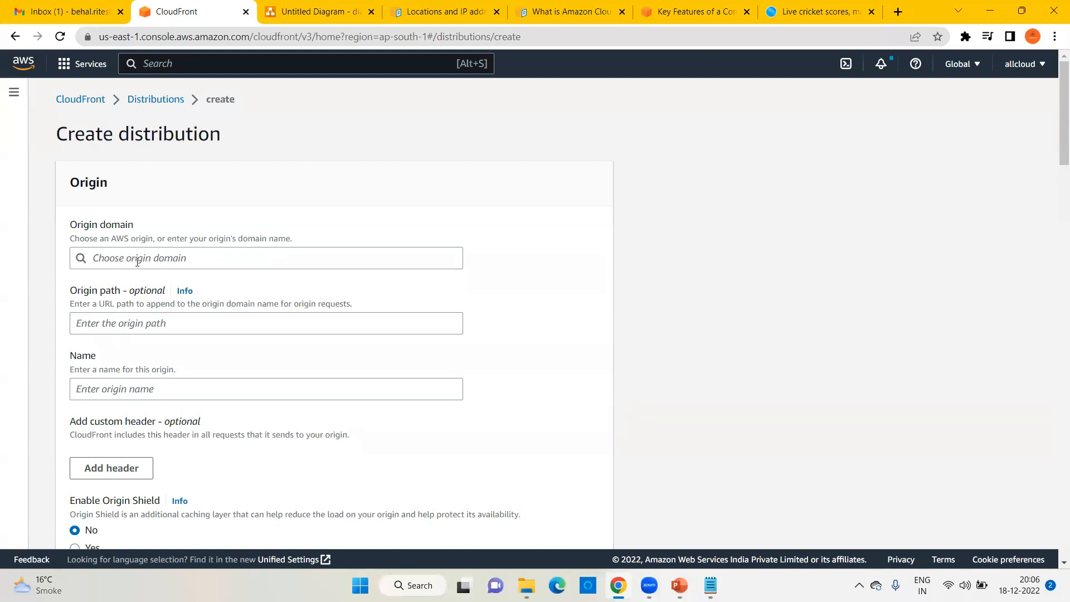
Step: Review the setup-steps slides, then search the console for 's3'
{"action": "key", "text": "alt+Tab"}
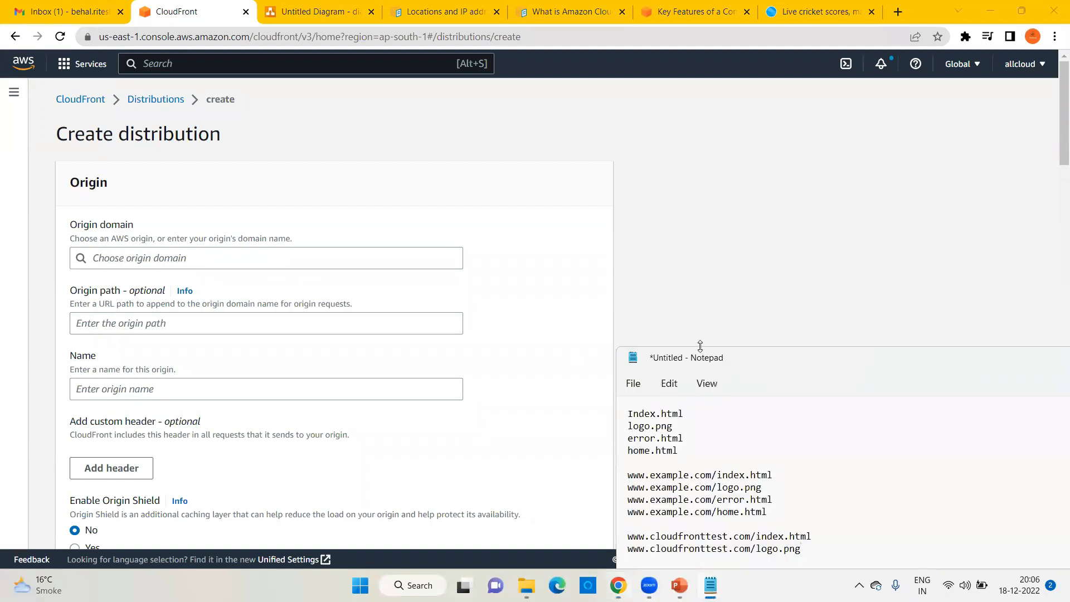
{"action": "left_click", "coordinate": [679, 585]}
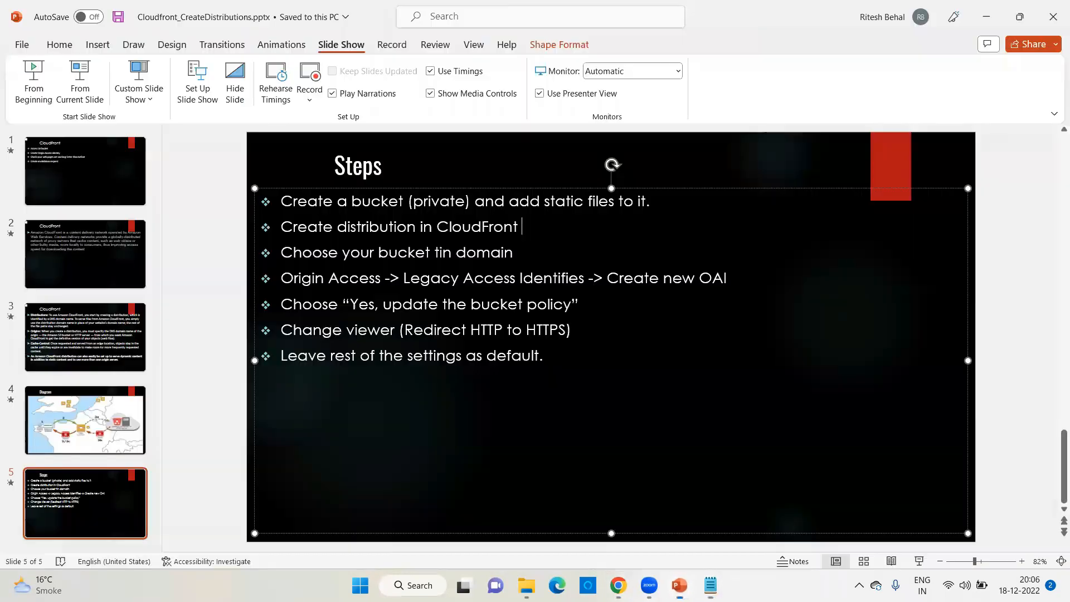
{"action": "left_click", "coordinate": [985, 17]}
{"action": "key", "text": "alt+s"}
{"action": "type", "text": "s3"}
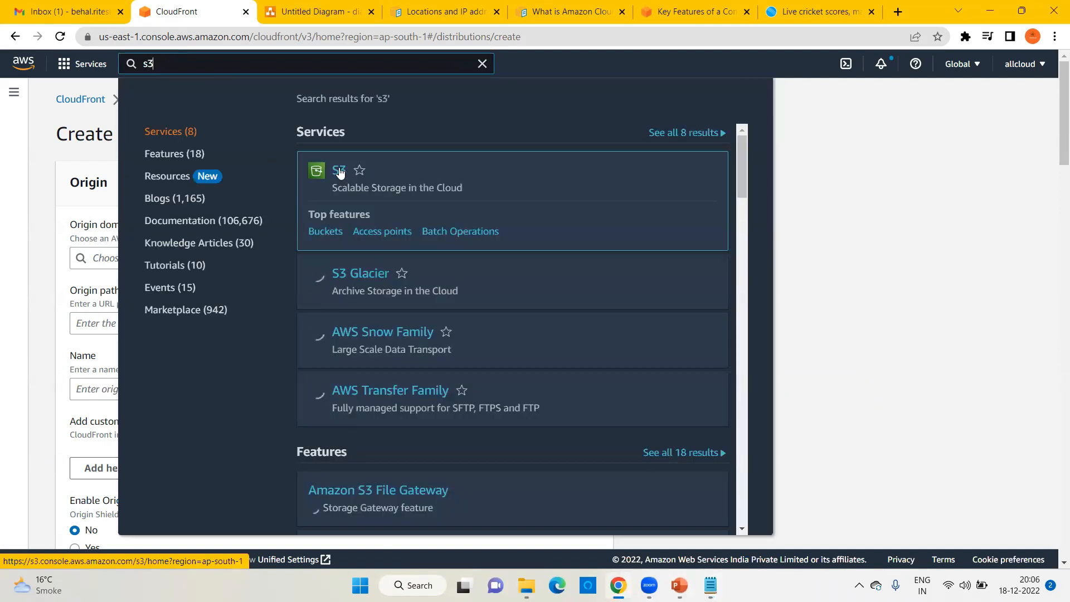
Step: Open the S3 service in a new browser tab and switch to it
{"action": "right_click", "coordinate": [339, 170]}
{"action": "left_click", "coordinate": [394, 179]}
{"action": "left_click", "coordinate": [297, 4]}
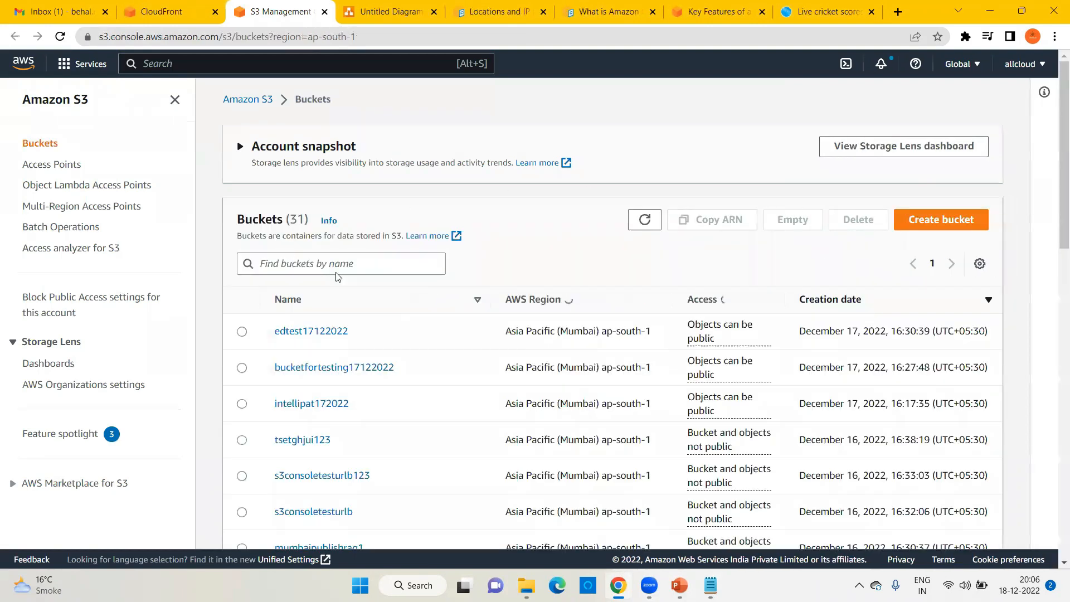
Step: Create the S3 bucket named testbucketingeneral
{"action": "left_click", "coordinate": [942, 219]}
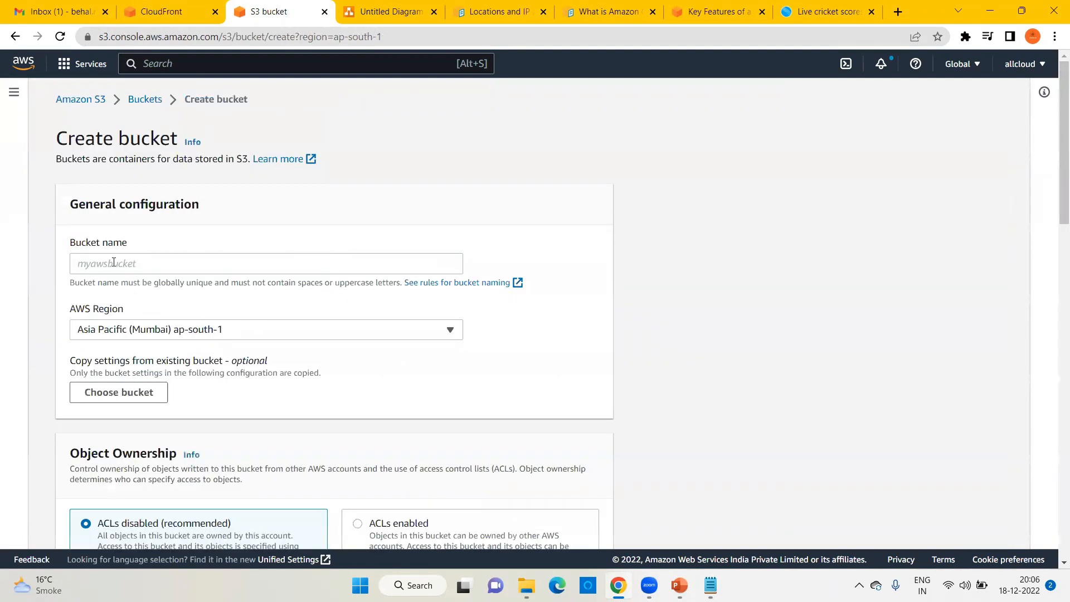
{"action": "left_click", "coordinate": [113, 262]}
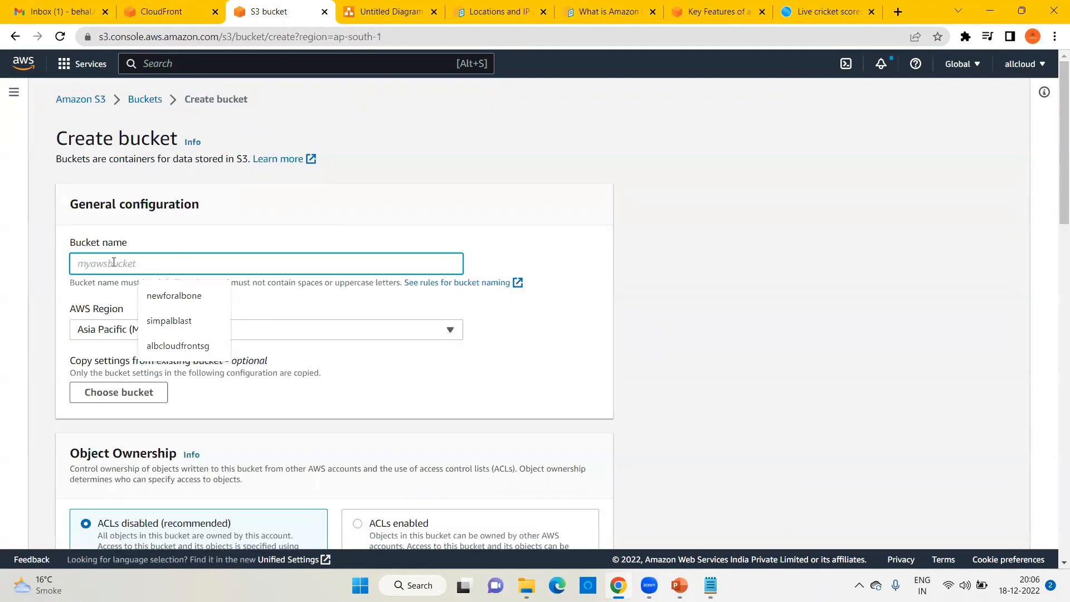
{"action": "type", "text": "testbucketingeneral"}
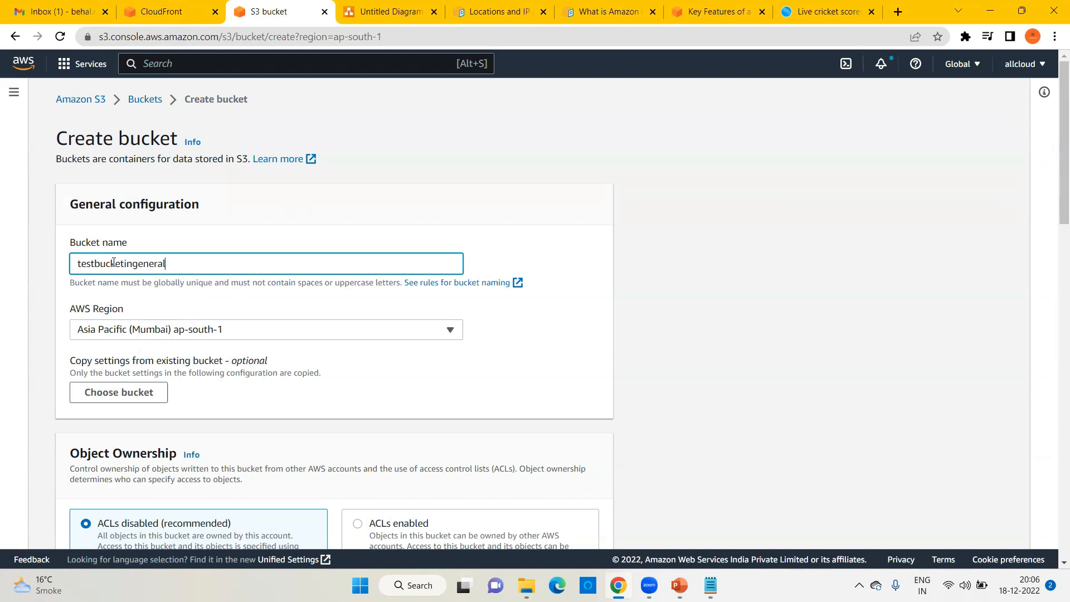
{"action": "scroll", "coordinate": [282, 358], "scroll_direction": "down", "scroll_amount": 10}
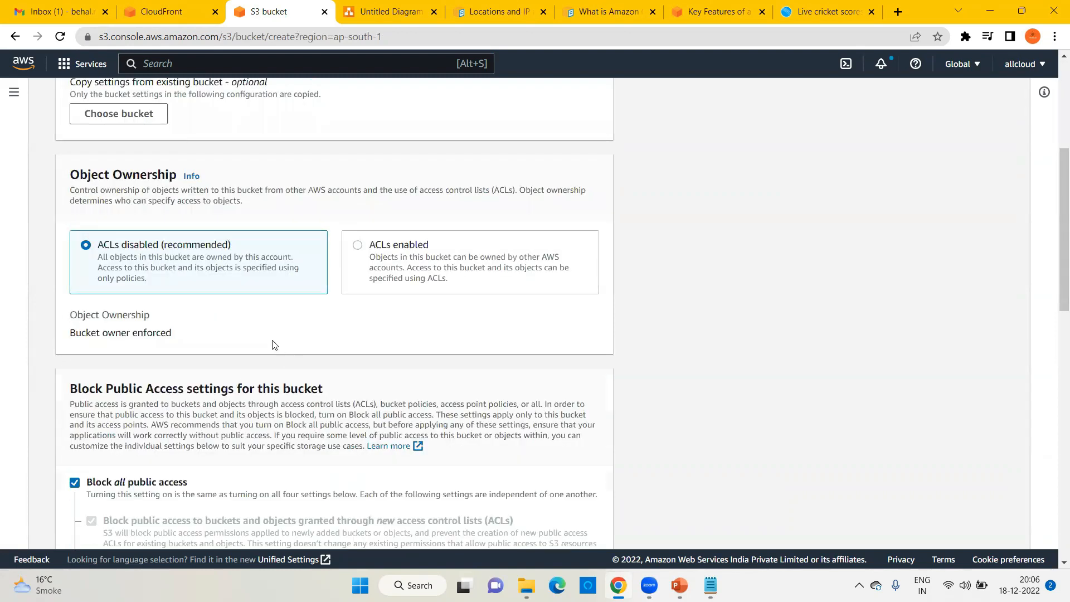
{"action": "scroll", "coordinate": [426, 355], "scroll_direction": "down", "scroll_amount": 8}
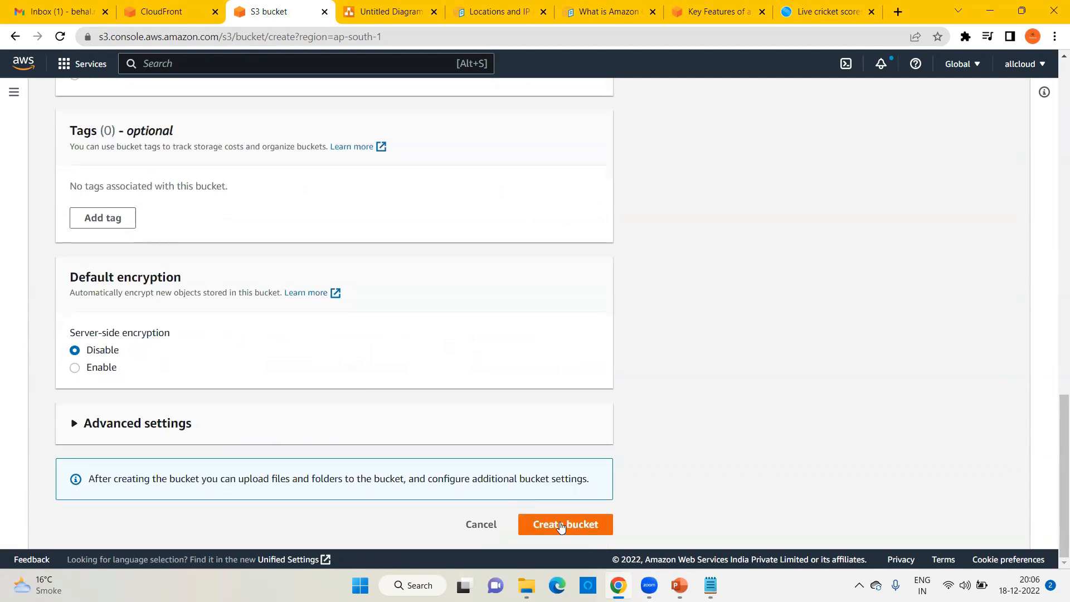
{"action": "left_click", "coordinate": [561, 525]}
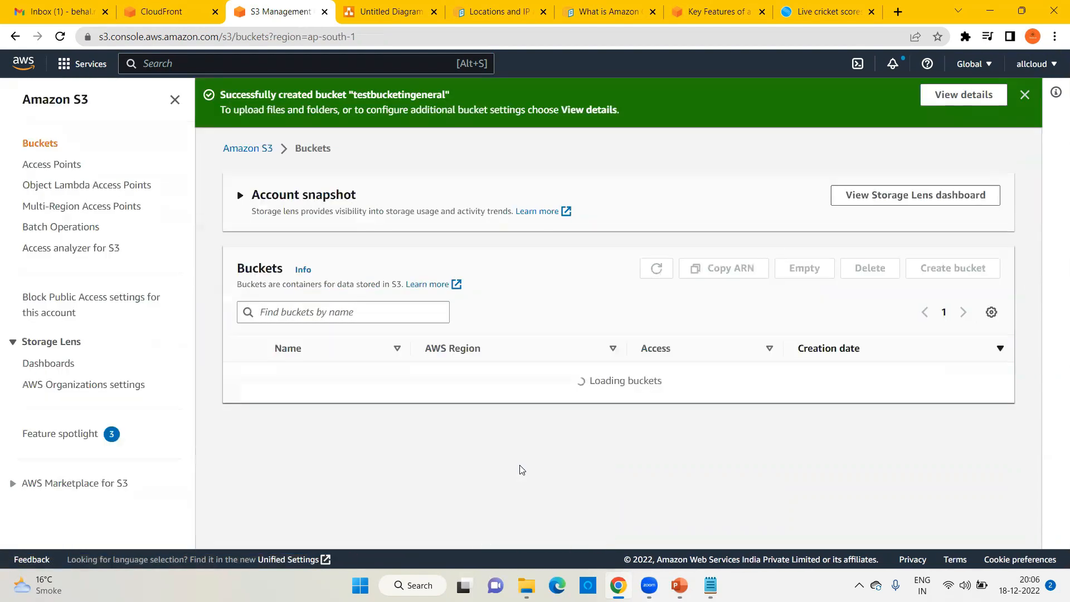
Step: Filter the bucket list by the copied name testbucketingeneral and open it
{"action": "double_click", "coordinate": [385, 94]}
{"action": "key", "text": "ctrl+c"}
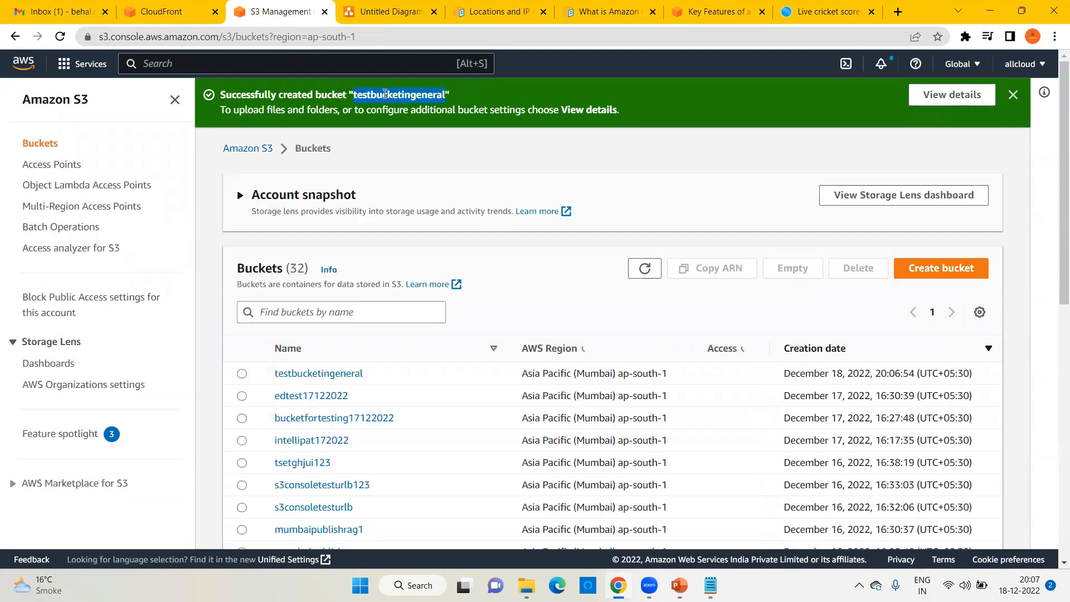
{"action": "left_click", "coordinate": [297, 311]}
{"action": "key", "text": "ctrl+v"}
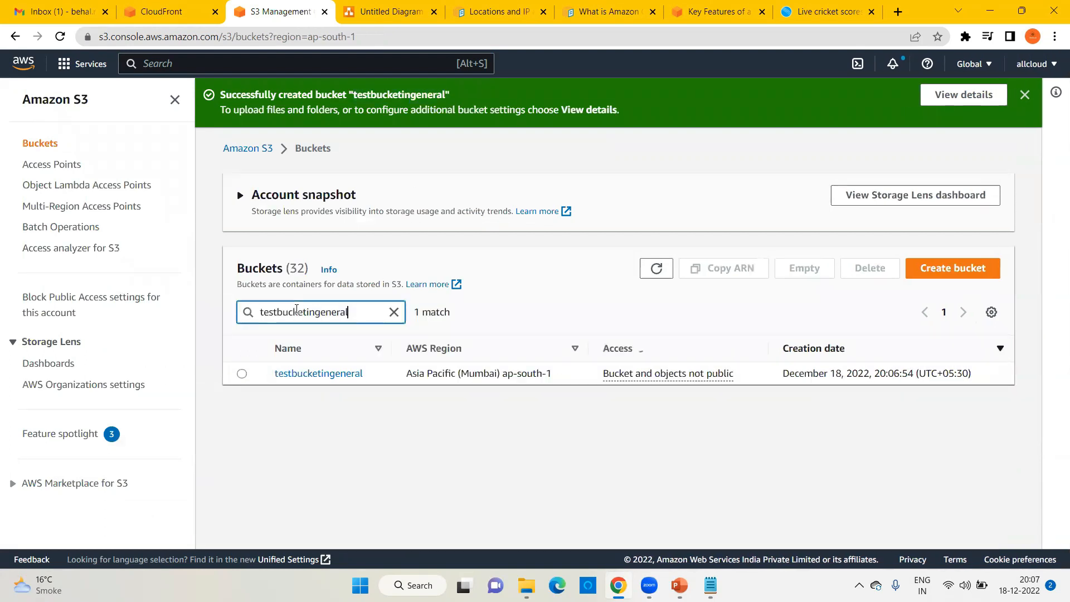
{"action": "left_click", "coordinate": [333, 373]}
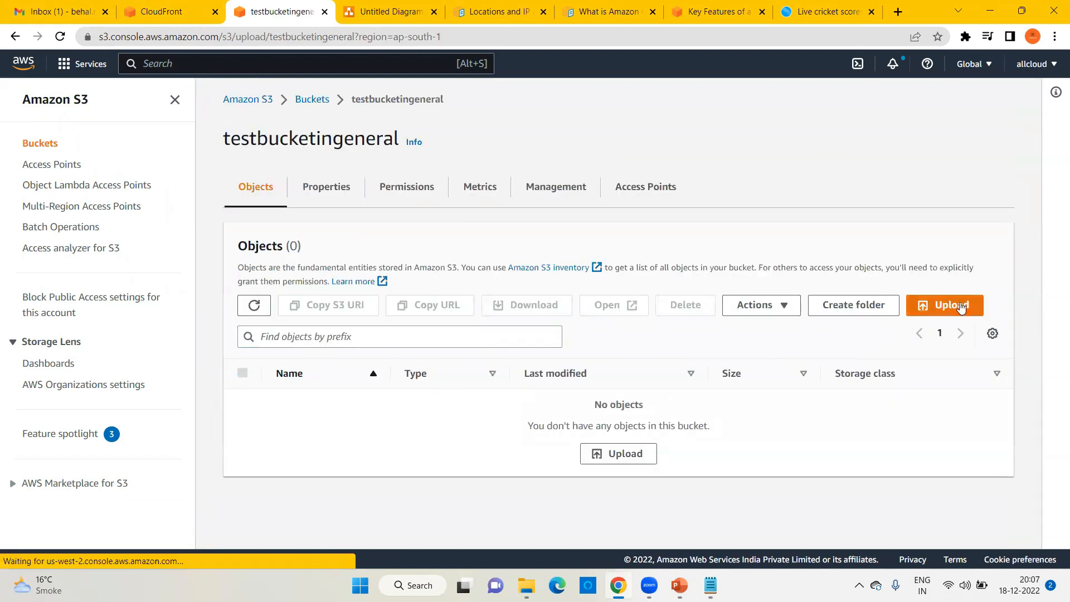
Step: Start adding files and browse to the D-Data > Contents > CloudFront > Static Web Code folder
{"action": "left_click", "coordinate": [960, 307]}
{"action": "left_click", "coordinate": [483, 271]}
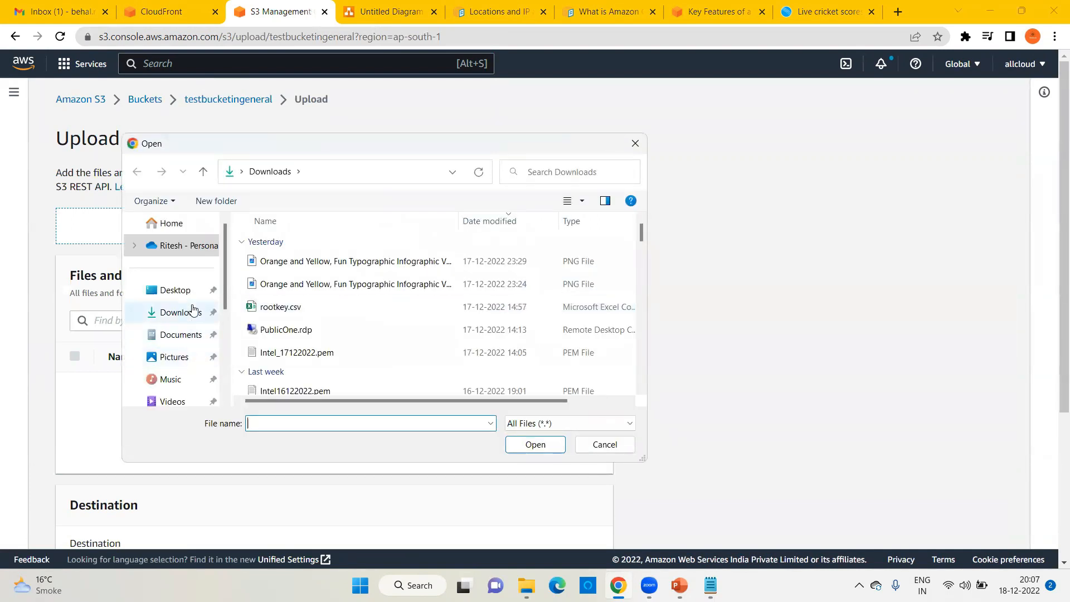
{"action": "scroll", "coordinate": [191, 309], "scroll_direction": "down", "scroll_amount": 2}
{"action": "left_click", "coordinate": [172, 313]}
{"action": "scroll", "coordinate": [194, 320], "scroll_direction": "up", "scroll_amount": 1}
{"action": "scroll", "coordinate": [193, 318], "scroll_direction": "up", "scroll_amount": 1}
{"action": "scroll", "coordinate": [191, 357], "scroll_direction": "down", "scroll_amount": 2}
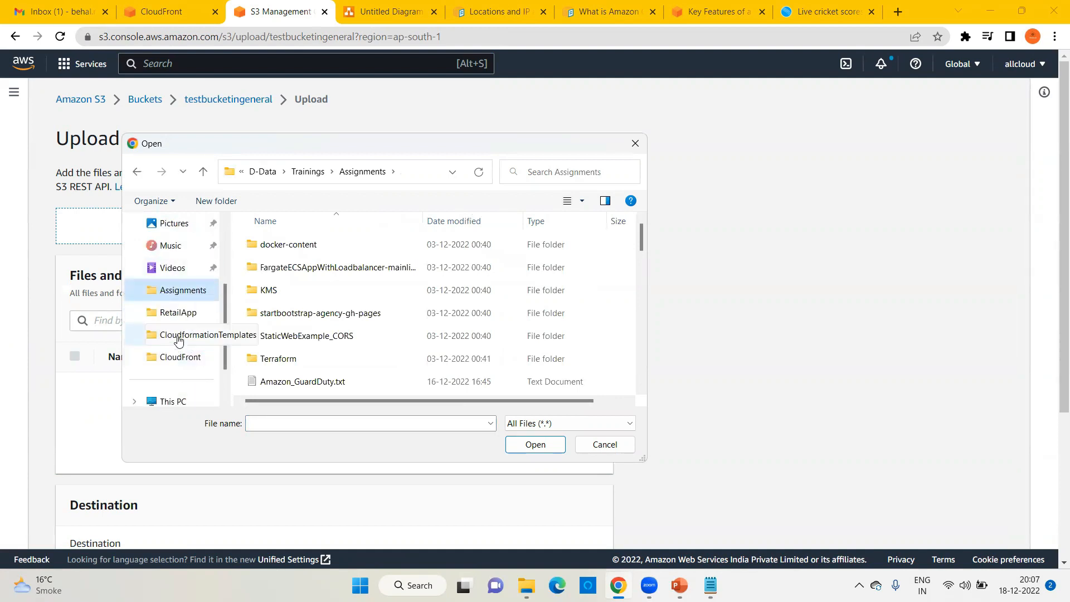
{"action": "left_click", "coordinate": [308, 171]}
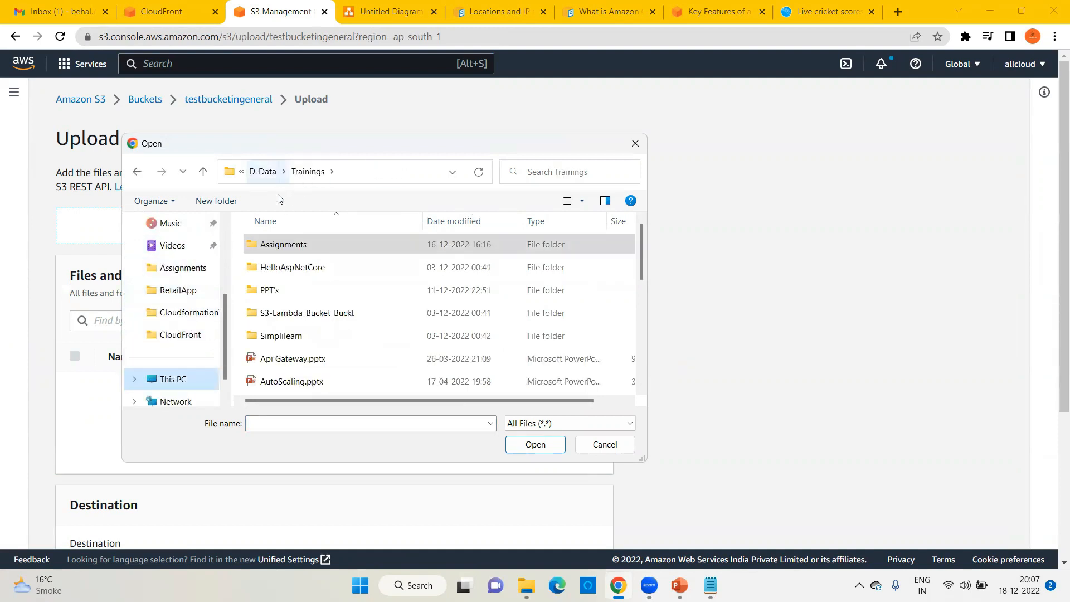
{"action": "left_click", "coordinate": [263, 172]}
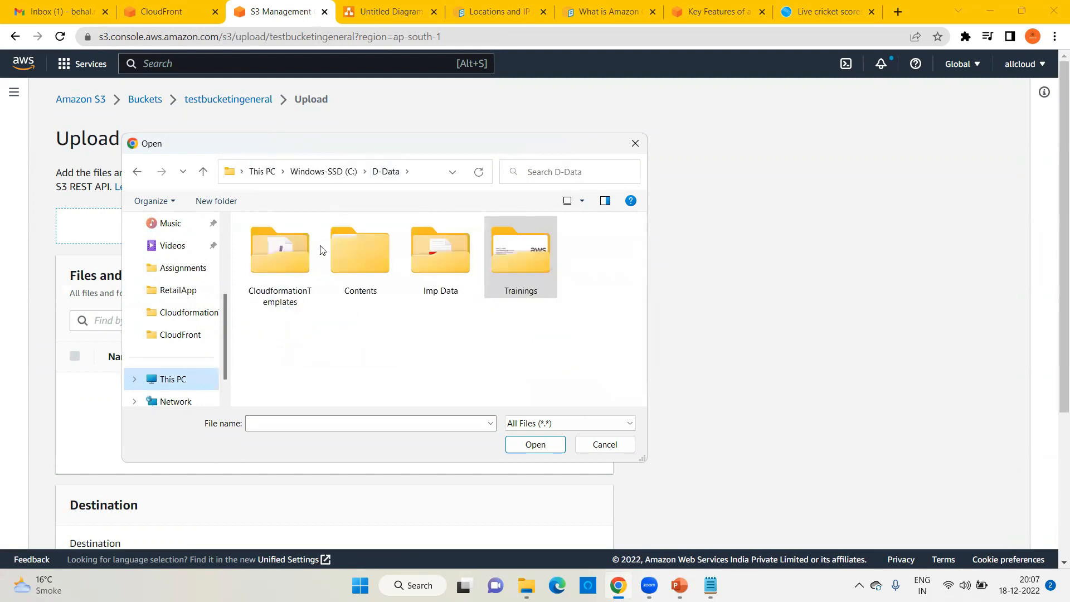
{"action": "double_click", "coordinate": [360, 266]}
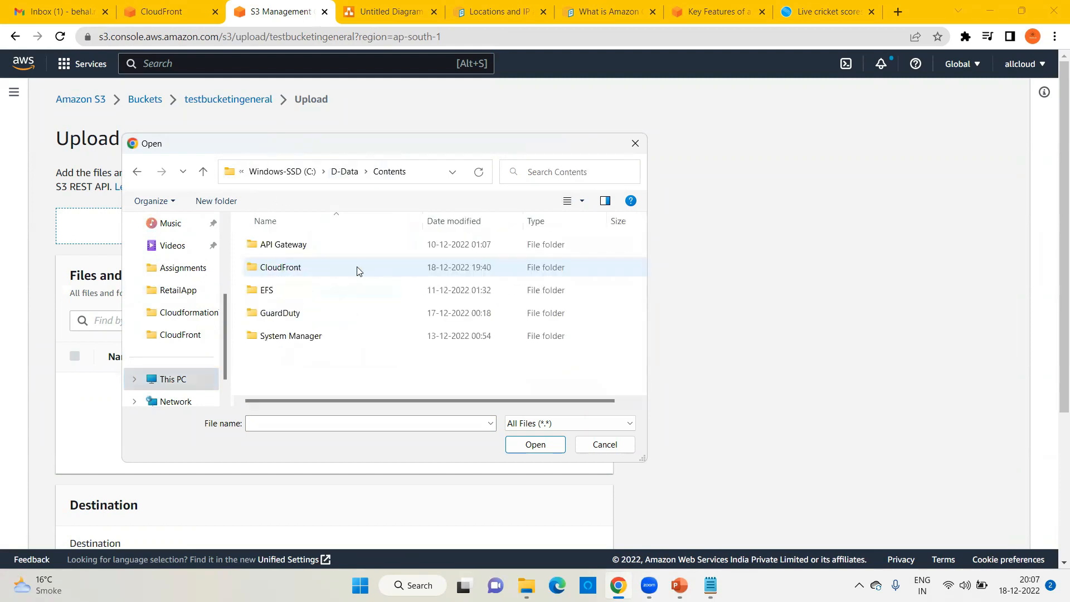
{"action": "double_click", "coordinate": [299, 270]}
{"action": "left_click", "coordinate": [294, 274]}
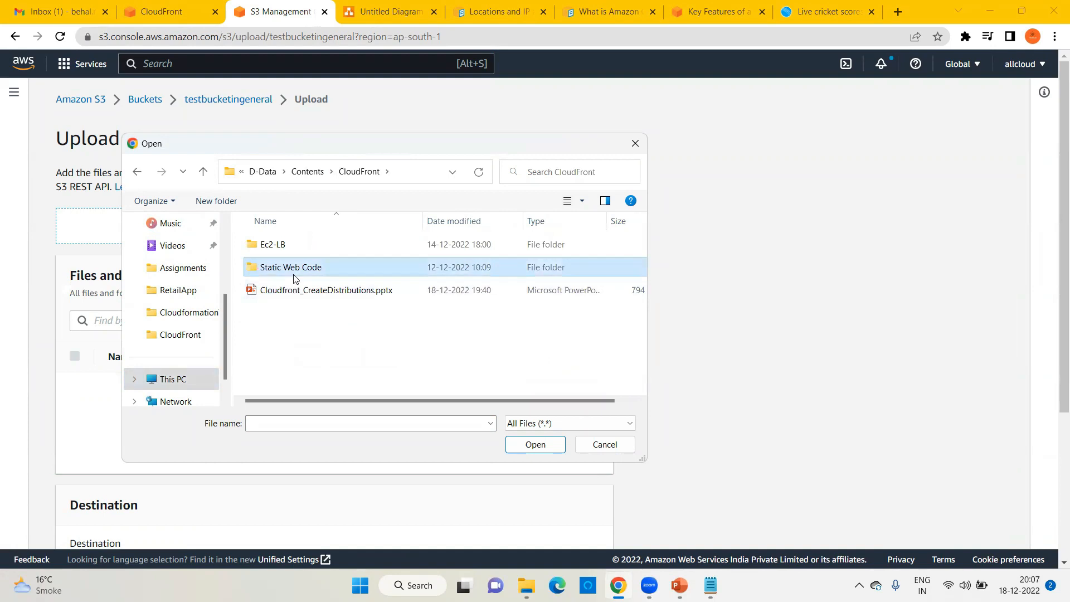
{"action": "double_click", "coordinate": [295, 277]}
Step: Add error.html, index.html and test.html and upload them to the bucket
{"action": "key", "text": "ctrl+a"}
{"action": "left_click", "coordinate": [532, 444]}
{"action": "scroll", "coordinate": [634, 393], "scroll_direction": "down", "scroll_amount": 2}
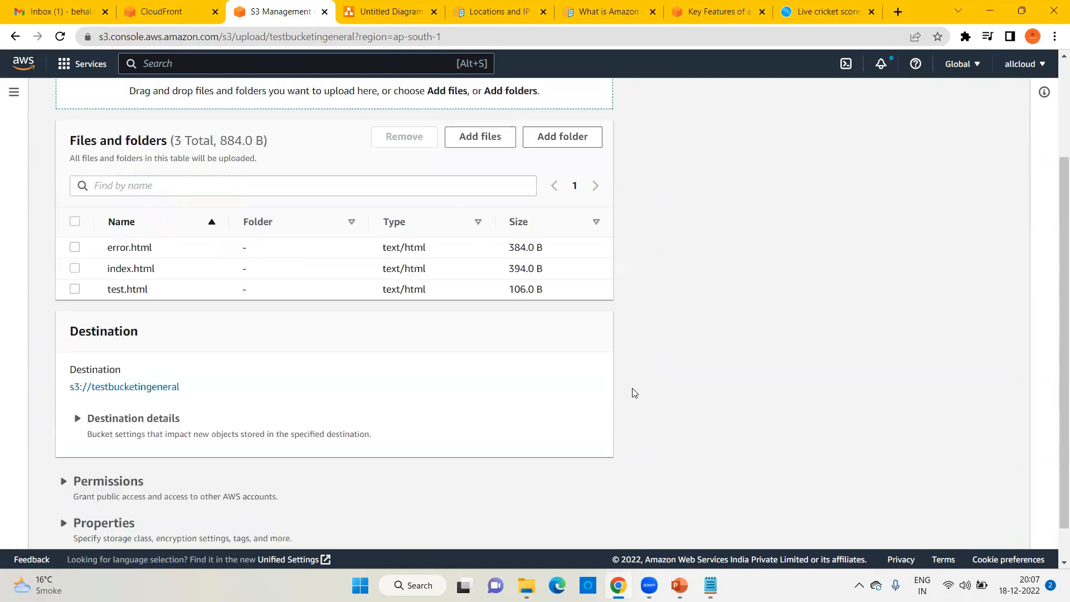
{"action": "scroll", "coordinate": [634, 393], "scroll_direction": "down", "scroll_amount": 1}
{"action": "left_click", "coordinate": [583, 525]}
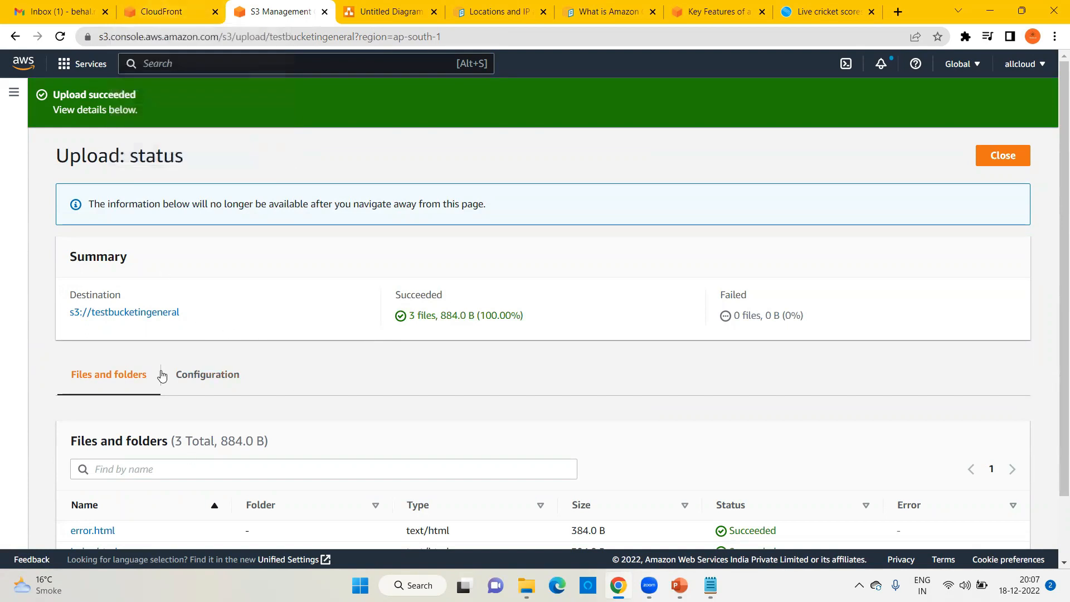
Step: Back in the CloudFront tab, reopen a blank Create distribution form from the Distributions list
{"action": "scroll", "coordinate": [383, 396], "scroll_direction": "down", "scroll_amount": 1}
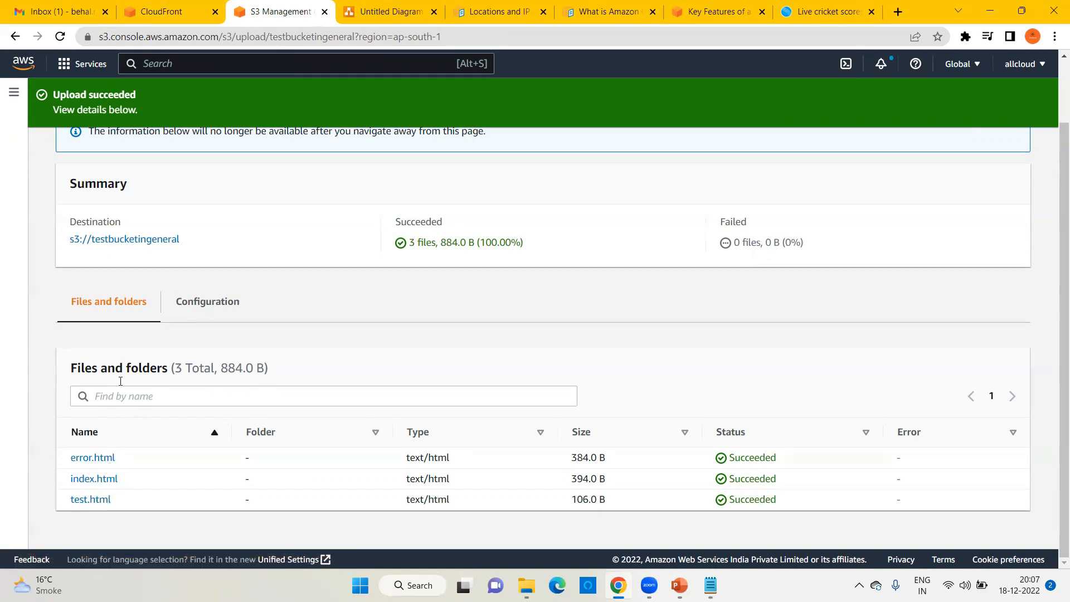
{"action": "left_click", "coordinate": [160, 5]}
{"action": "scroll", "coordinate": [724, 236], "scroll_direction": "down", "scroll_amount": 1}
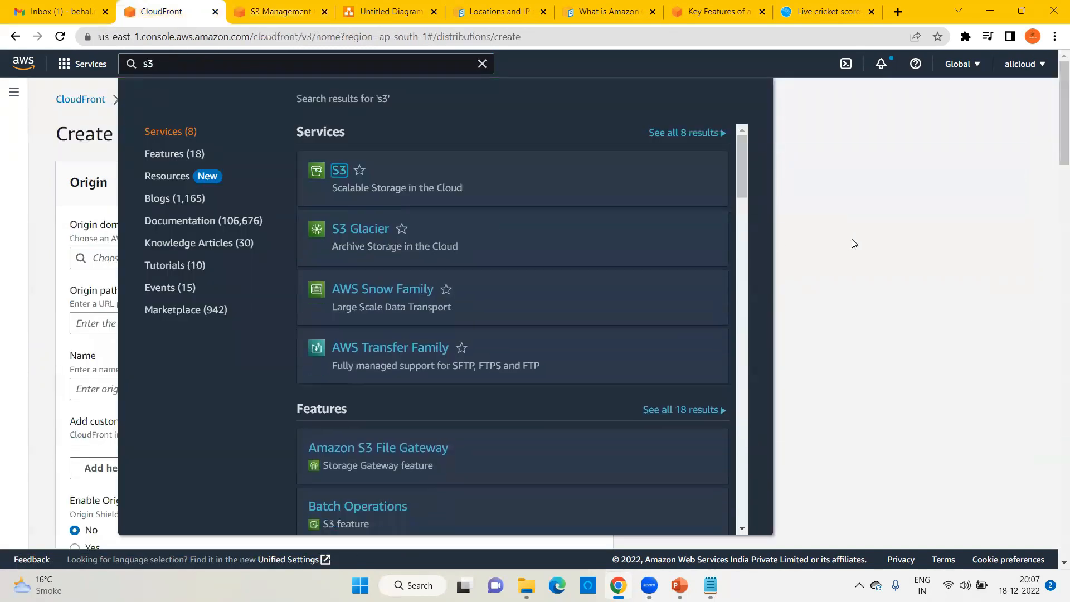
{"action": "left_click", "coordinate": [851, 241]}
{"action": "left_click", "coordinate": [158, 99]}
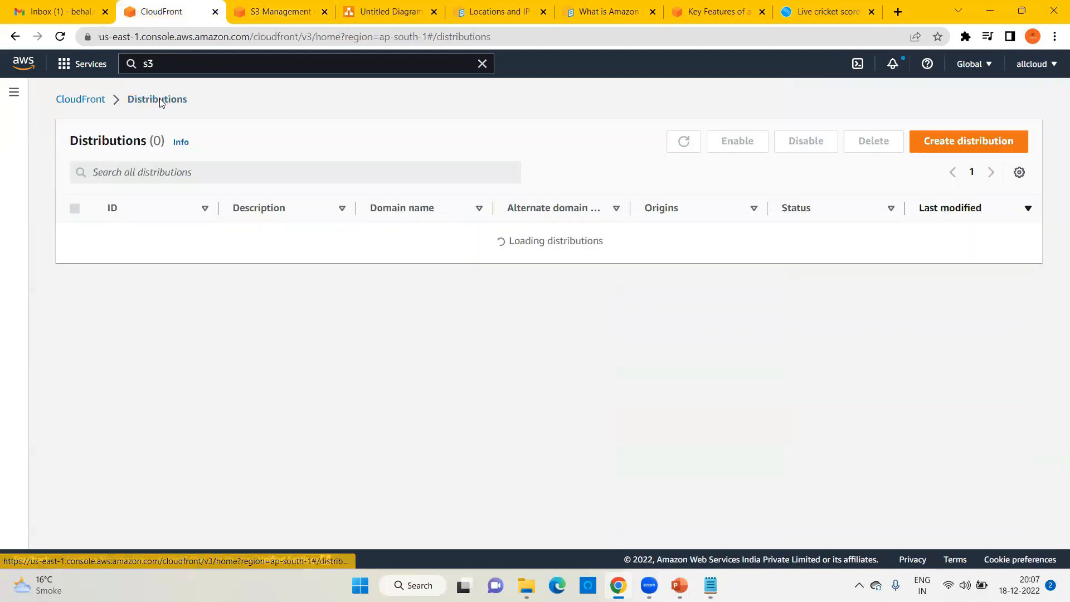
{"action": "left_click", "coordinate": [967, 142]}
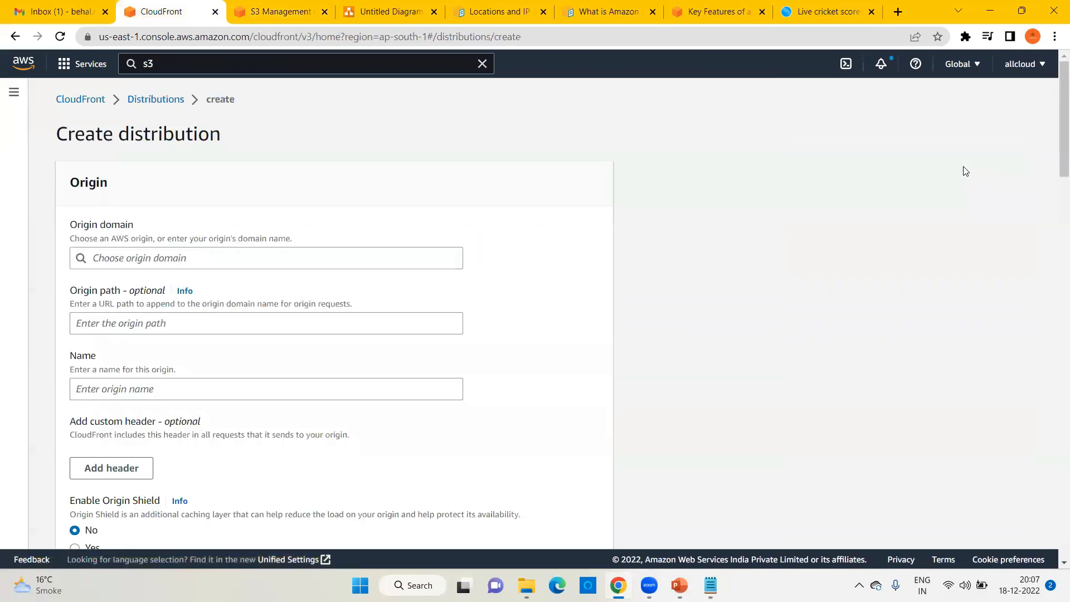
Step: Browse the S3 origin list and glance at the upload results in the S3 tab
{"action": "left_click", "coordinate": [104, 258]}
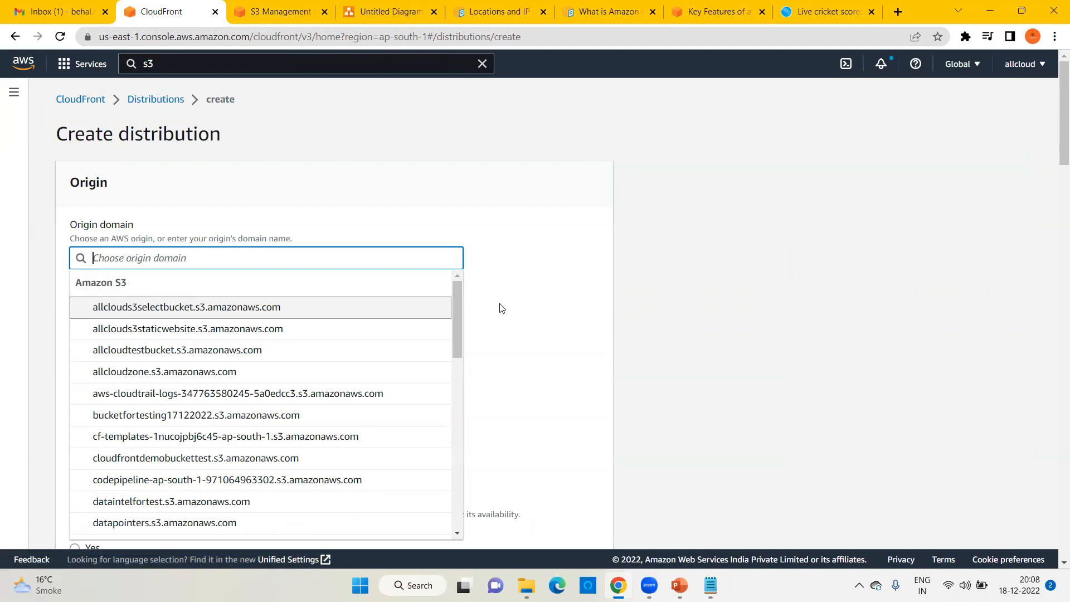
{"action": "left_click_drag", "start_coordinate": [459, 295], "coordinate": [456, 480]}
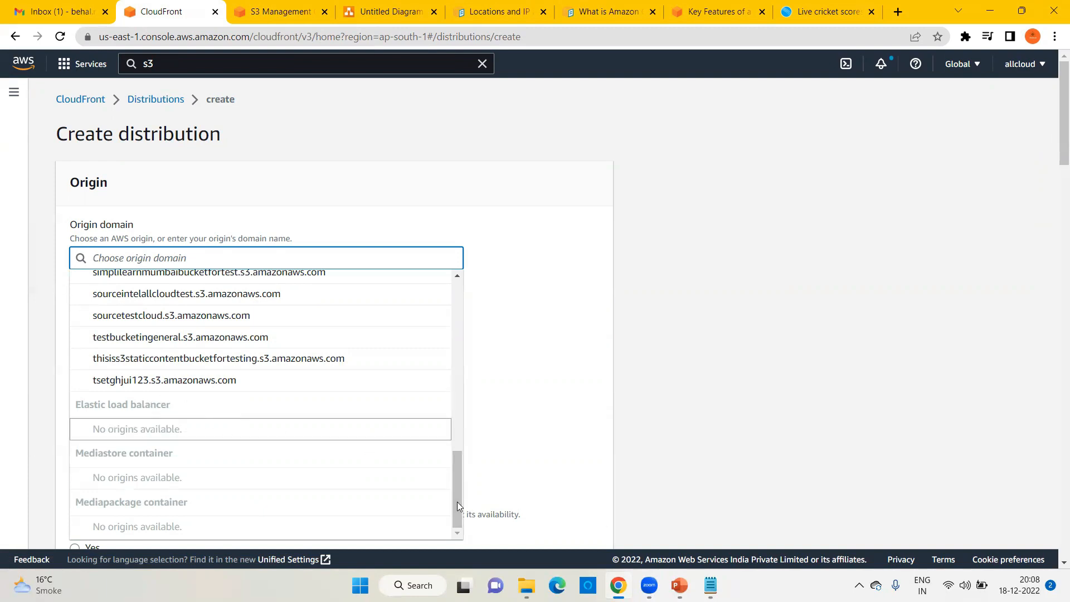
{"action": "scroll", "coordinate": [457, 505], "scroll_direction": "up", "scroll_amount": 10}
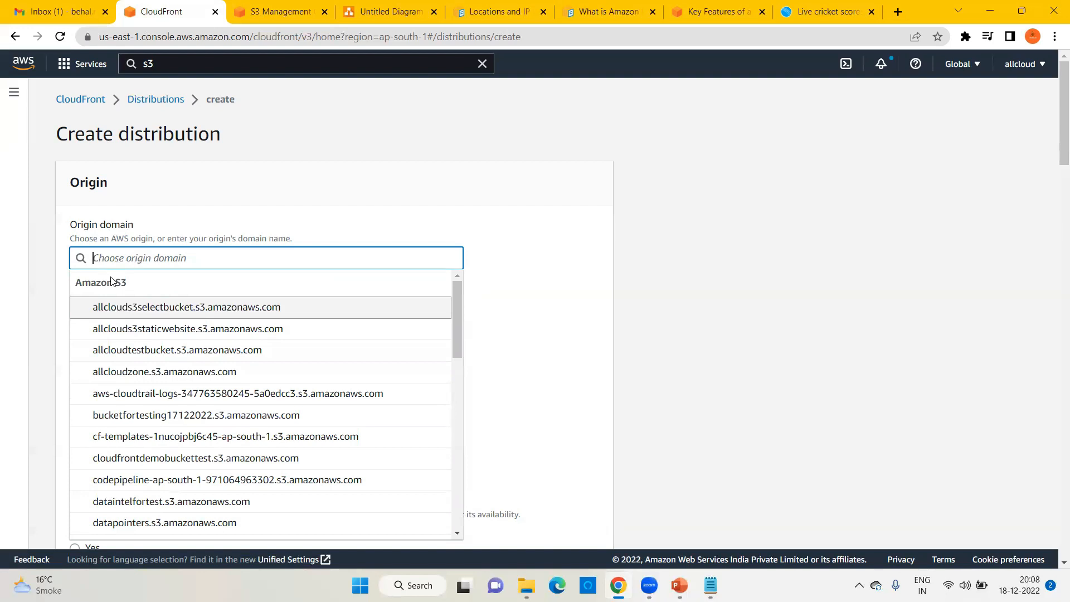
{"action": "left_click", "coordinate": [282, 16]}
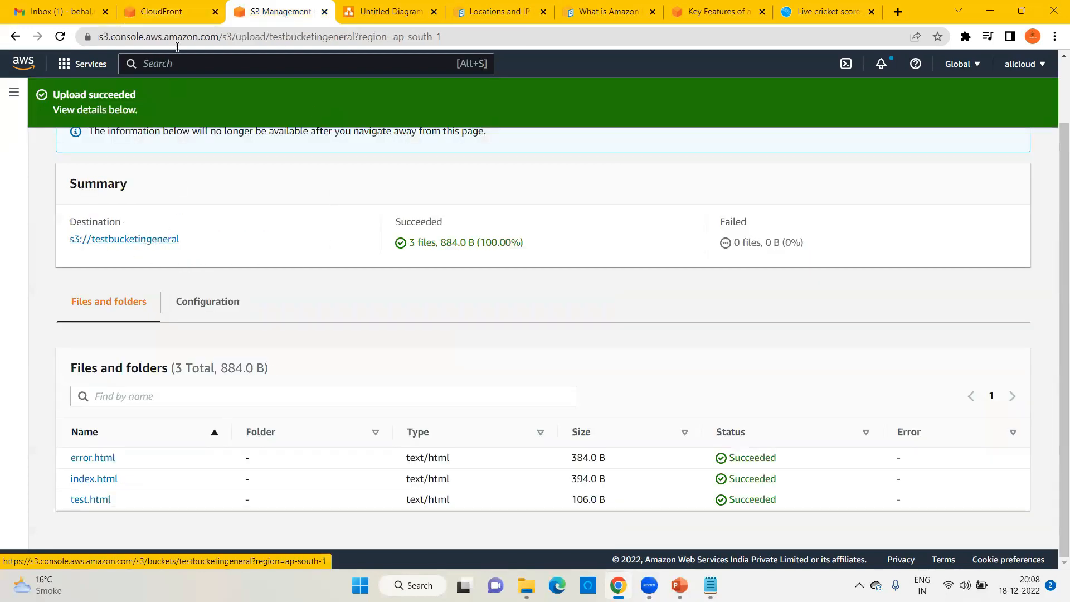
{"action": "left_click", "coordinate": [161, 11]}
Step: Search 'testbuc' and set testbucketingeneral.s3.ap-south-1.amazonaws.com as the origin domain
{"action": "left_click", "coordinate": [170, 258]}
{"action": "type", "text": "est"}
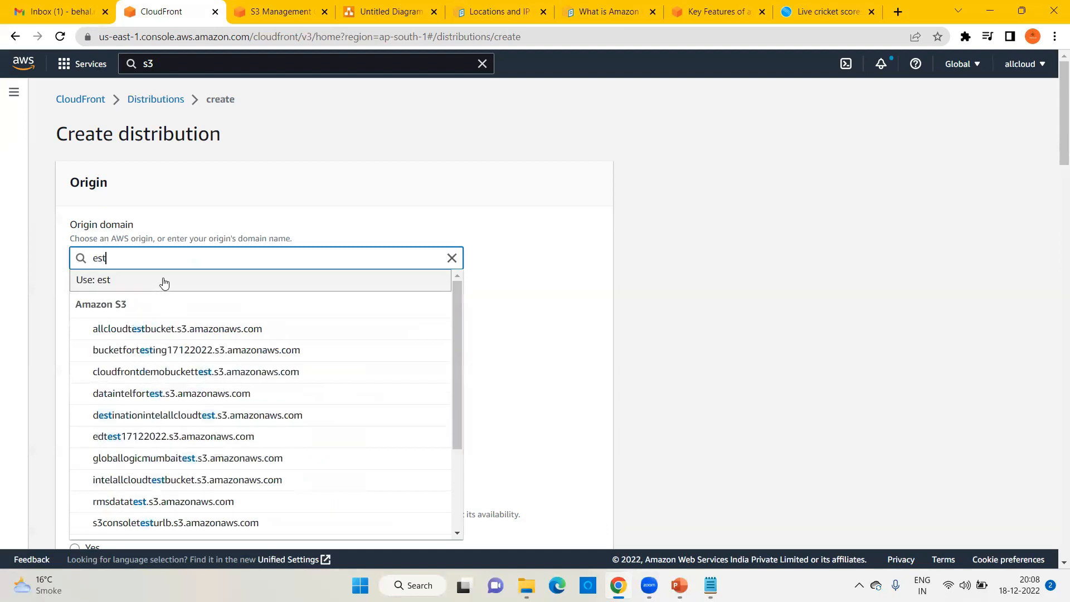
{"action": "key", "text": "BackSpace"}
{"action": "key", "text": "BackSpace"}
{"action": "key", "text": "BackSpace"}
{"action": "type", "text": "test"}
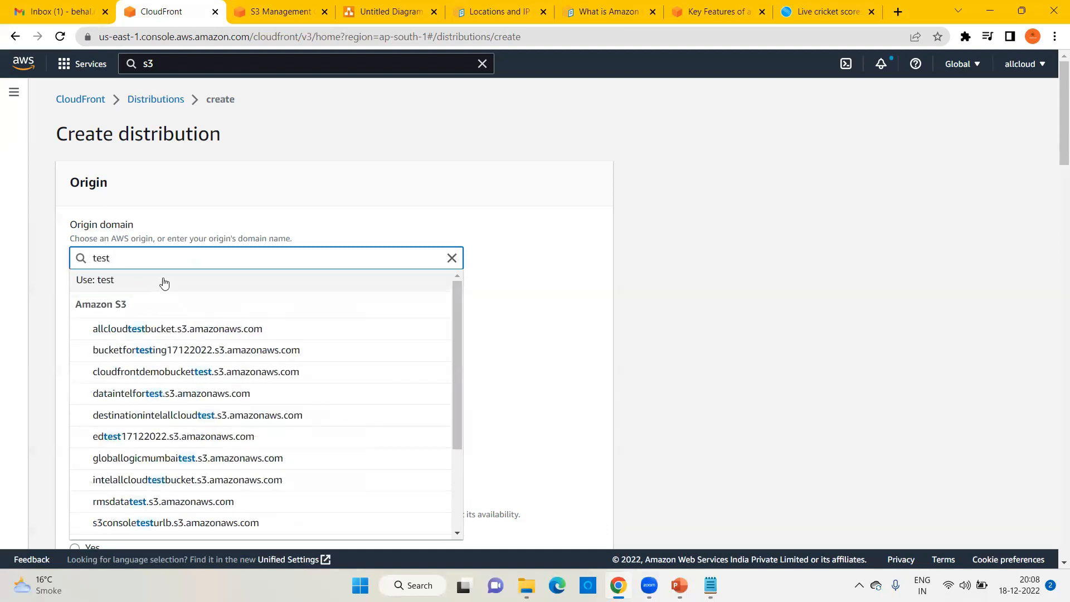
{"action": "type", "text": "buc"}
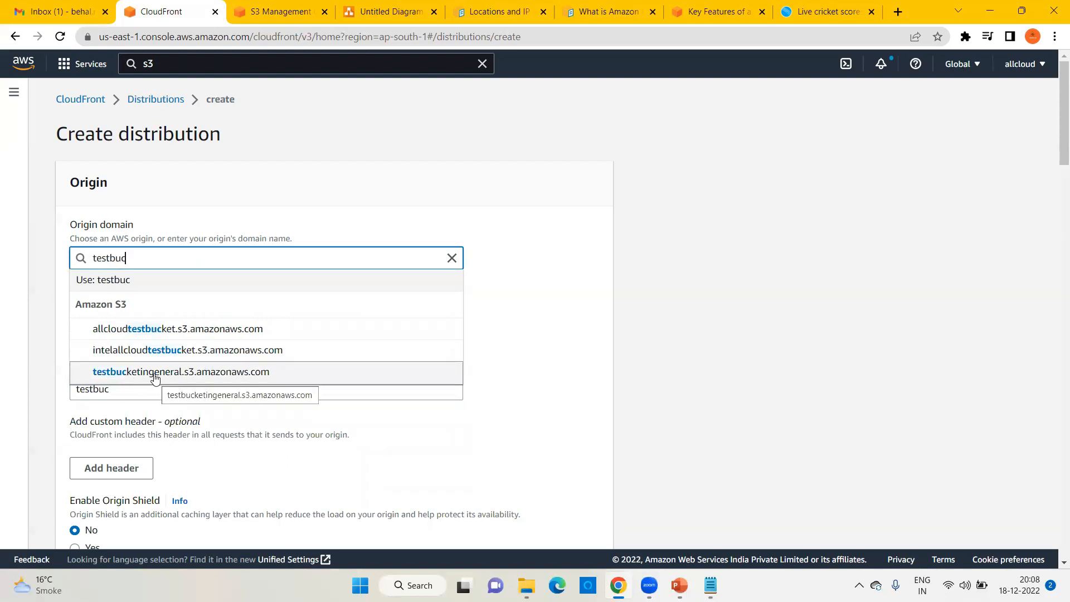
{"action": "left_click", "coordinate": [238, 375]}
{"action": "scroll", "coordinate": [285, 277], "scroll_direction": "down", "scroll_amount": 3}
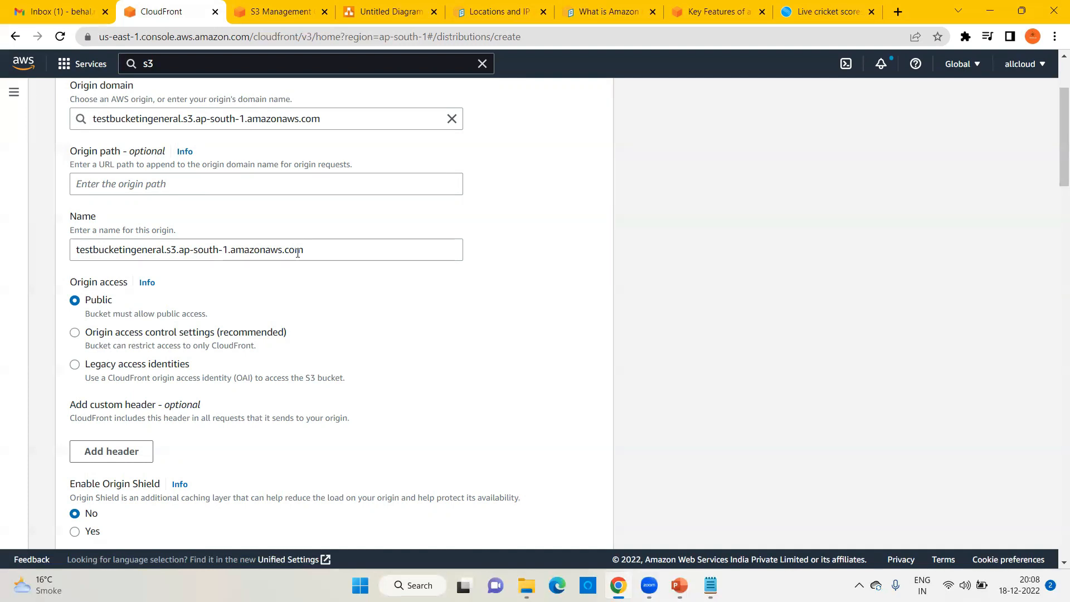
Step: Restrict origin access using Legacy access identities
{"action": "scroll", "coordinate": [307, 251], "scroll_direction": "down", "scroll_amount": 1}
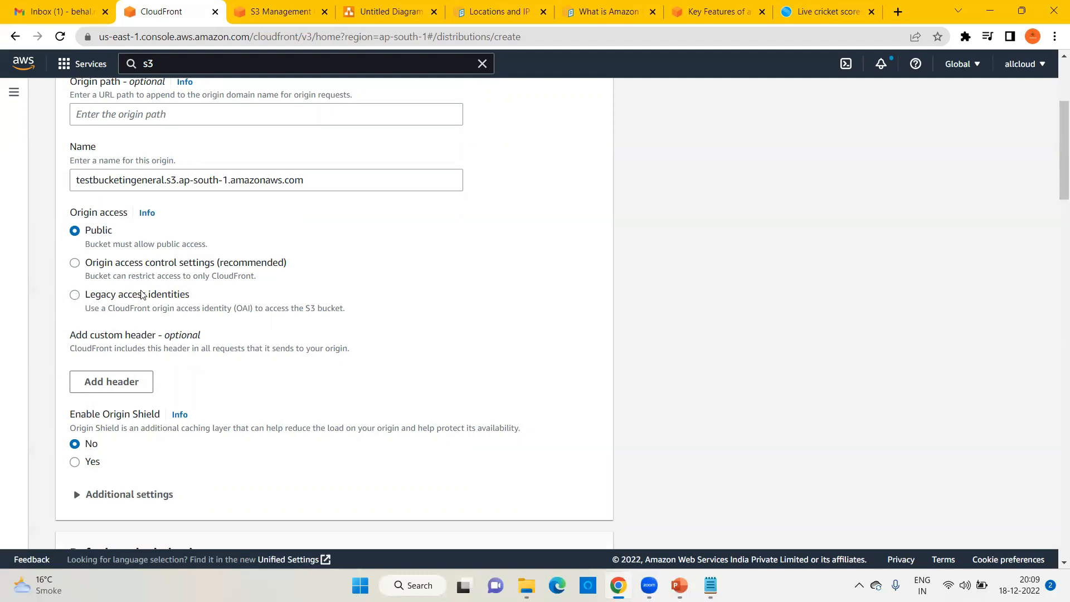
{"action": "left_click", "coordinate": [75, 295]}
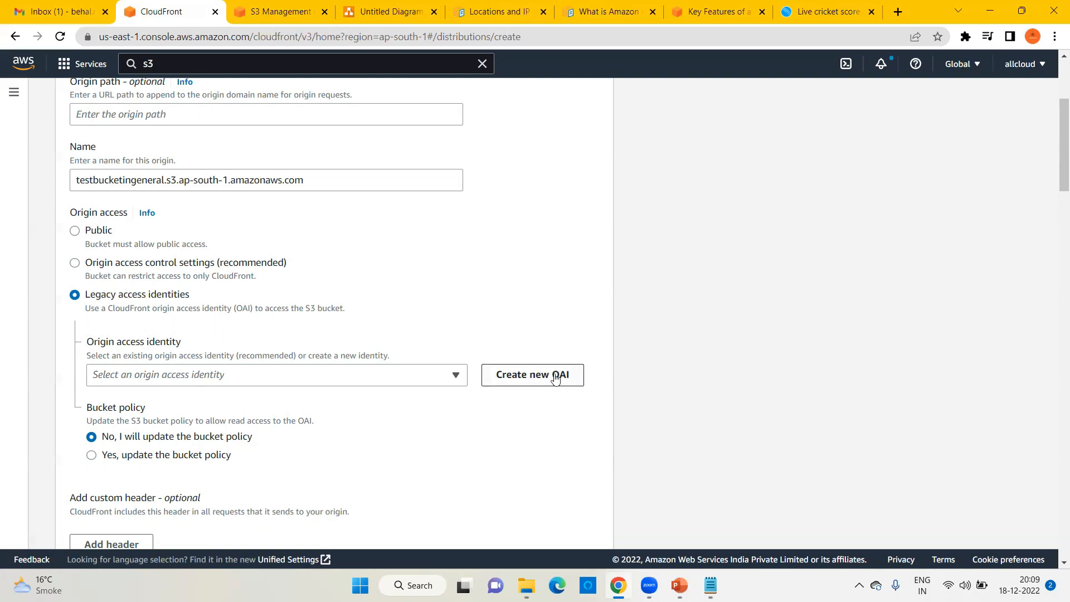
{"action": "left_click_drag", "start_coordinate": [156, 356], "coordinate": [237, 355]}
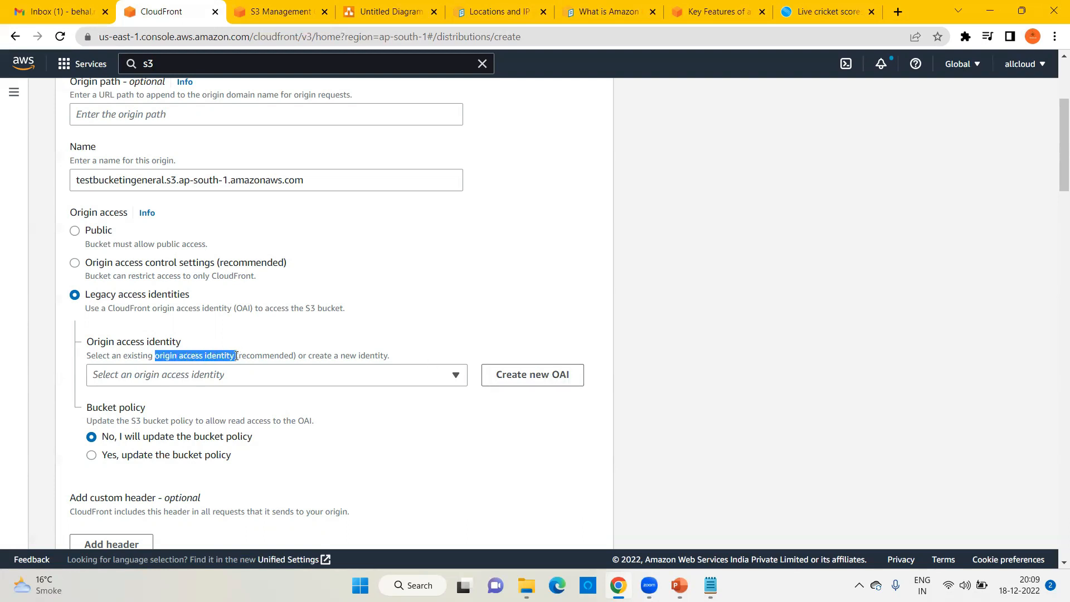
Step: Return to the S3 upload status and open the testbucketingeneral bucket
{"action": "left_click", "coordinate": [285, 19]}
{"action": "scroll", "coordinate": [413, 291], "scroll_direction": "up", "scroll_amount": 2}
{"action": "left_click", "coordinate": [117, 313]}
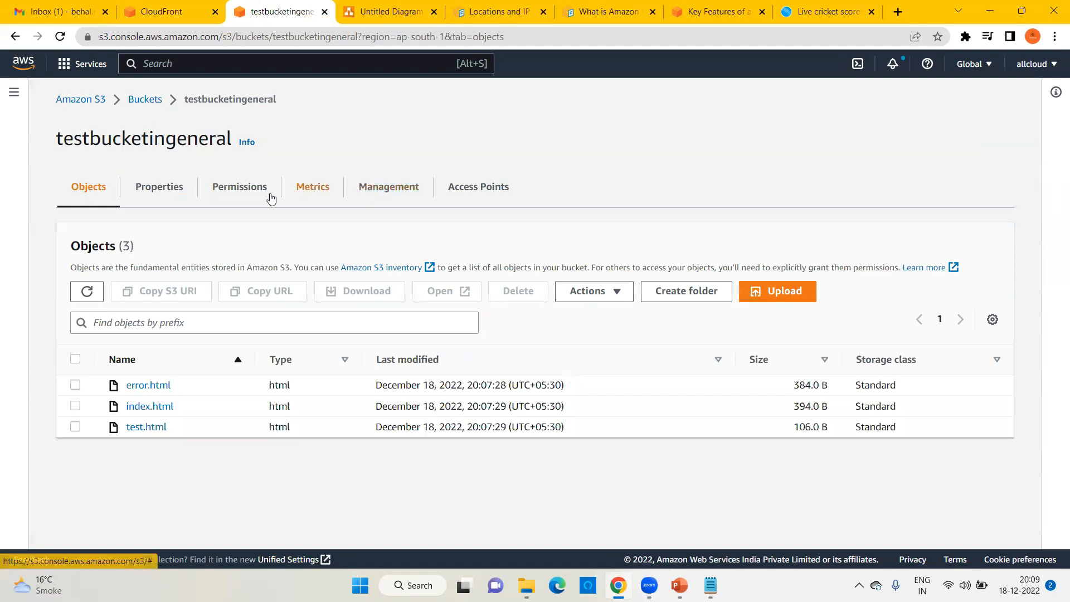
Step: Check the bucket's Permissions: public access blocked, no bucket policy; then return to the distribution form
{"action": "left_click", "coordinate": [223, 196]}
{"action": "scroll", "coordinate": [359, 340], "scroll_direction": "down", "scroll_amount": 5}
{"action": "scroll", "coordinate": [356, 346], "scroll_direction": "down", "scroll_amount": 1}
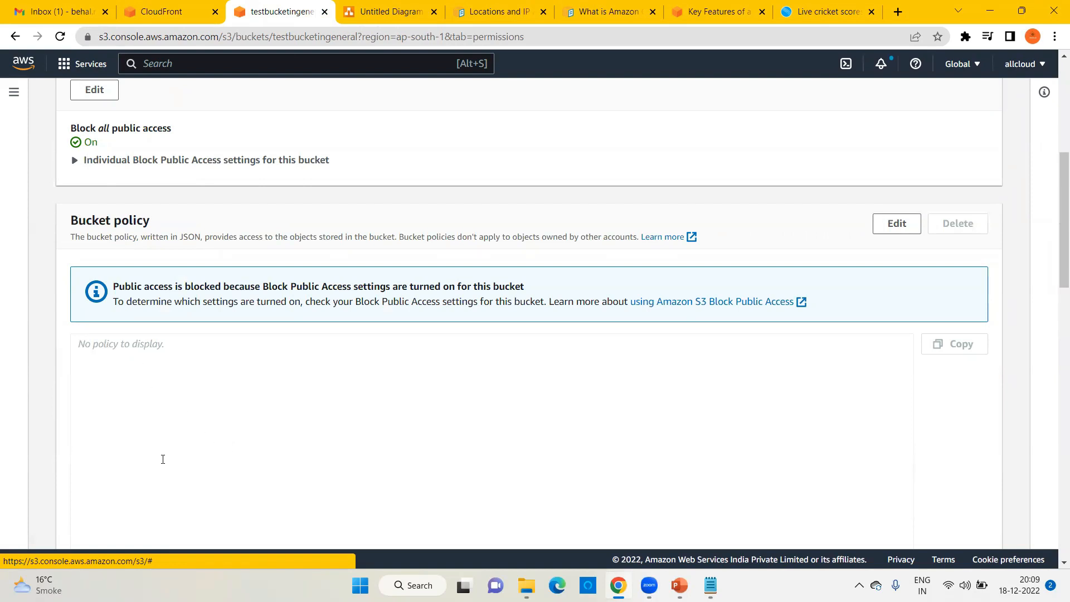
{"action": "left_click", "coordinate": [193, 14]}
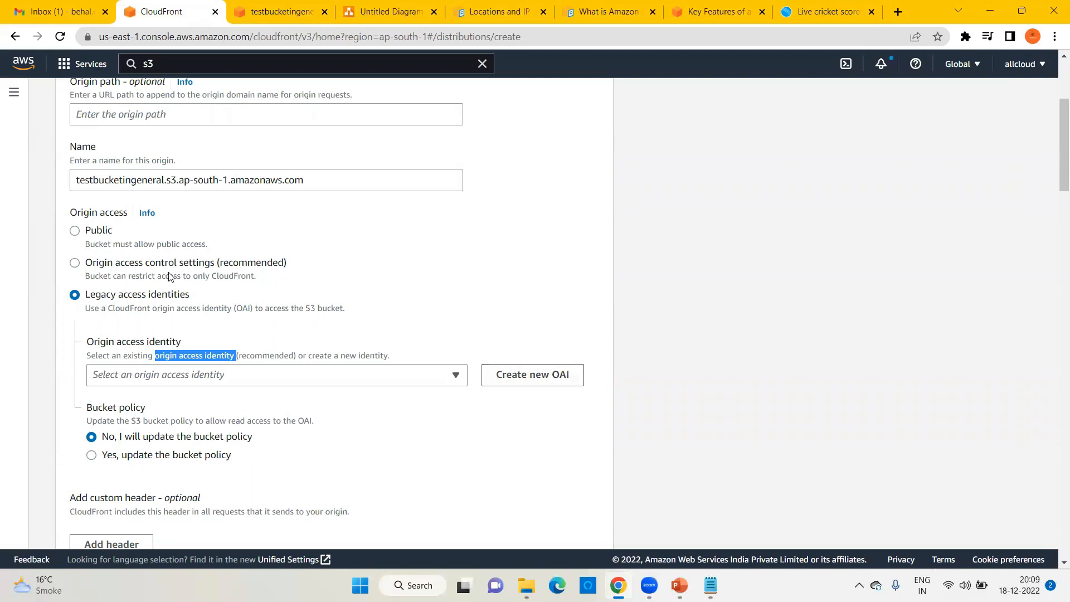
{"action": "left_click", "coordinate": [299, 14]}
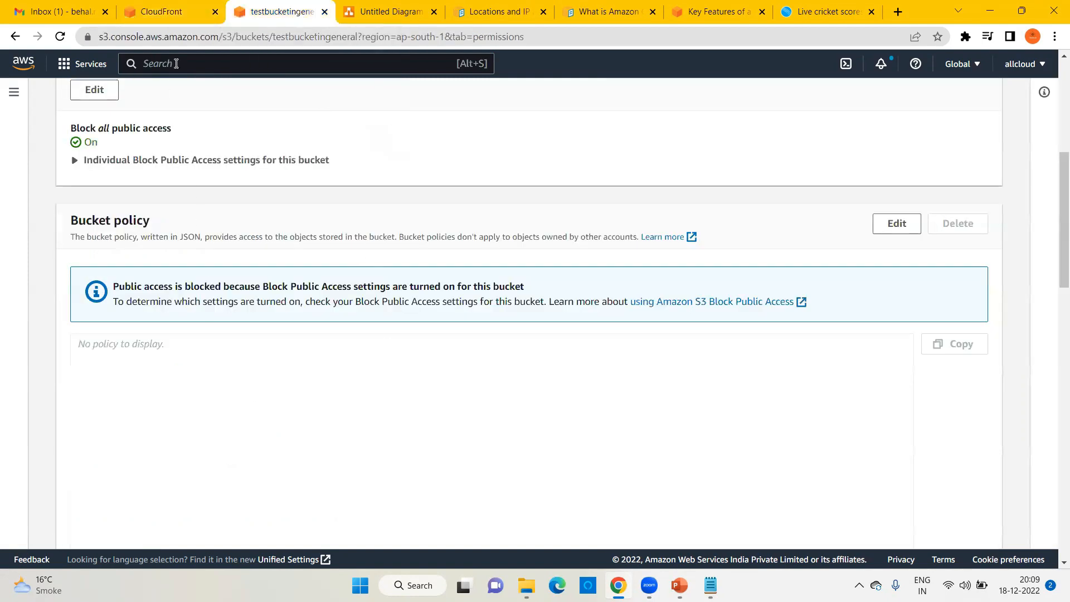
{"action": "left_click", "coordinate": [184, 14]}
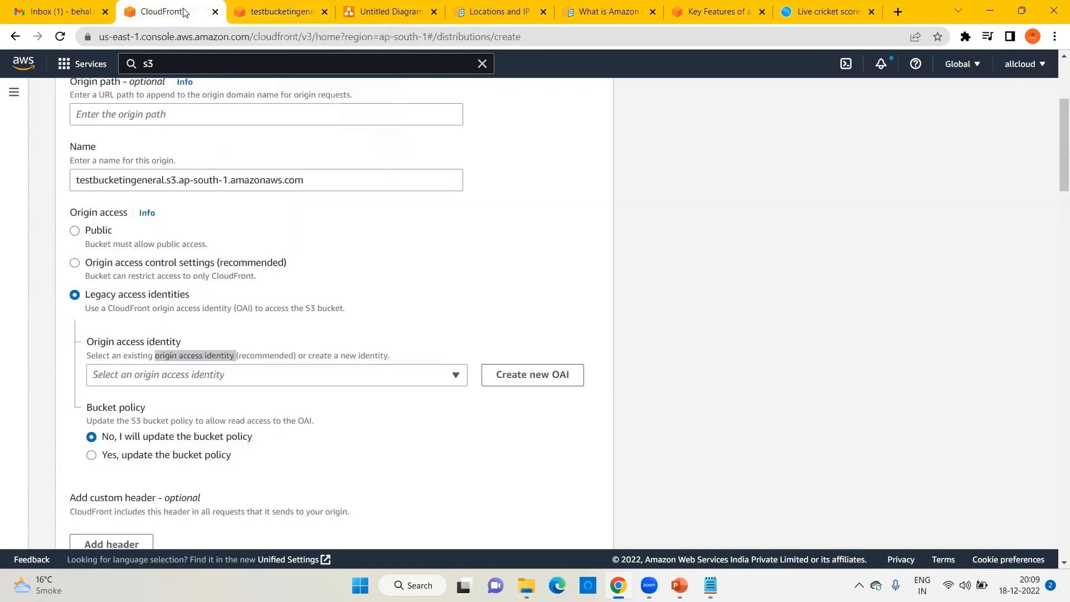
Step: Create a new origin access identity and choose 'Yes, update the bucket policy'
{"action": "left_click", "coordinate": [548, 377]}
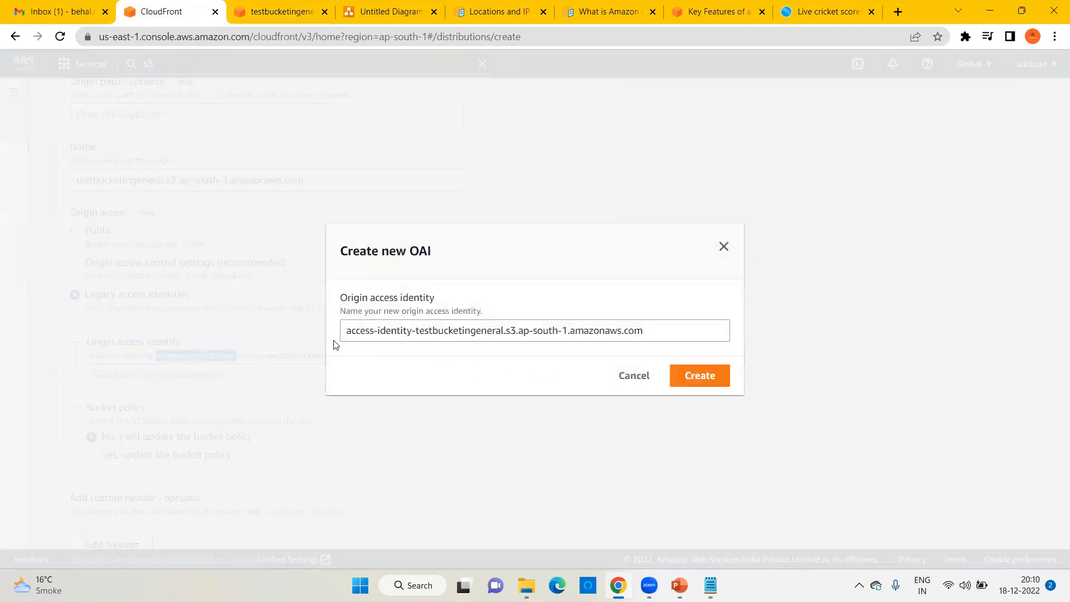
{"action": "left_click", "coordinate": [692, 371]}
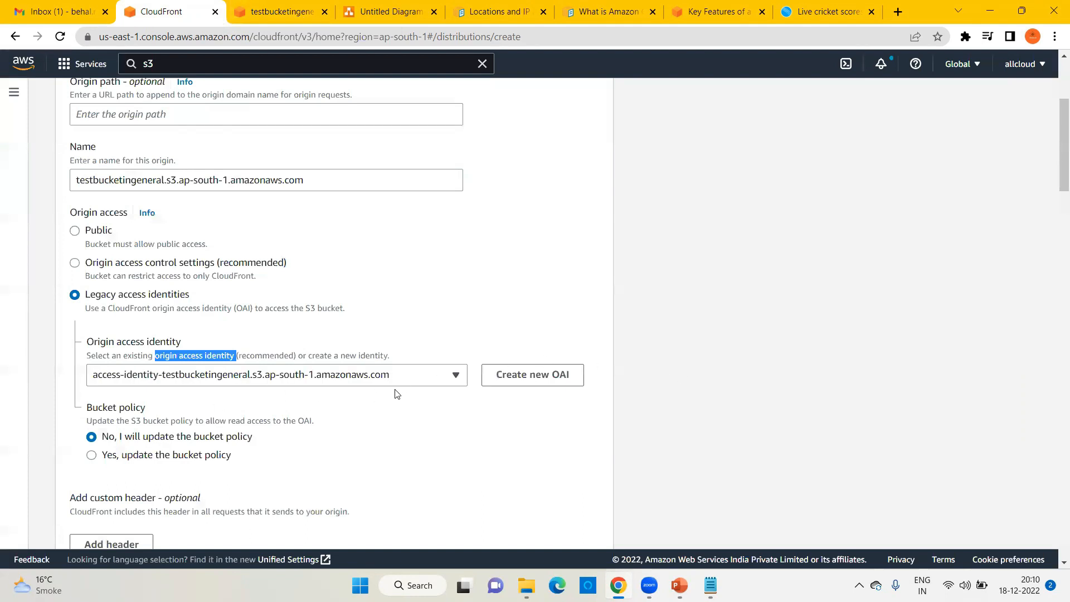
{"action": "scroll", "coordinate": [396, 394], "scroll_direction": "down", "scroll_amount": 1}
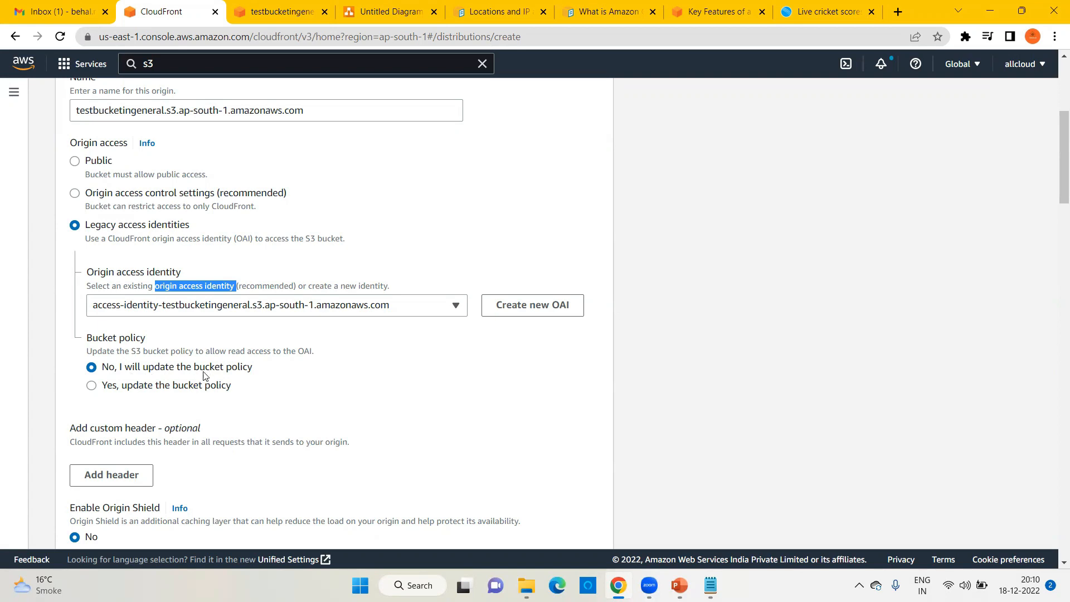
{"action": "left_click", "coordinate": [92, 386]}
{"action": "key", "text": "alt+Tab"}
{"action": "left_click_drag", "start_coordinate": [281, 200], "coordinate": [670, 208]}
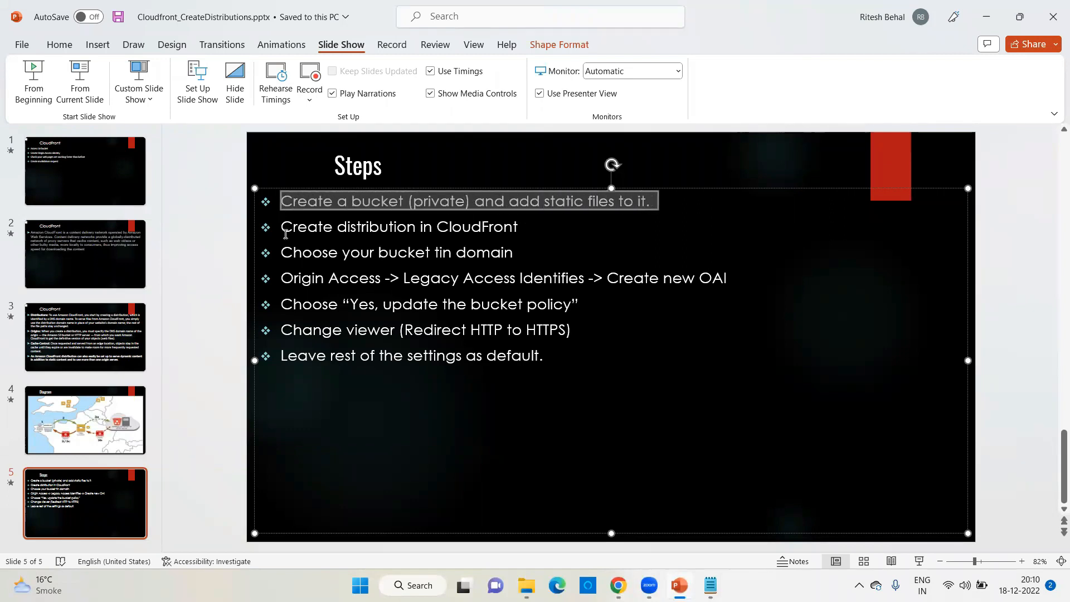
{"action": "left_click_drag", "start_coordinate": [282, 229], "coordinate": [547, 231]}
{"action": "left_click_drag", "start_coordinate": [280, 256], "coordinate": [536, 255]}
{"action": "left_click_drag", "start_coordinate": [281, 278], "coordinate": [723, 279]}
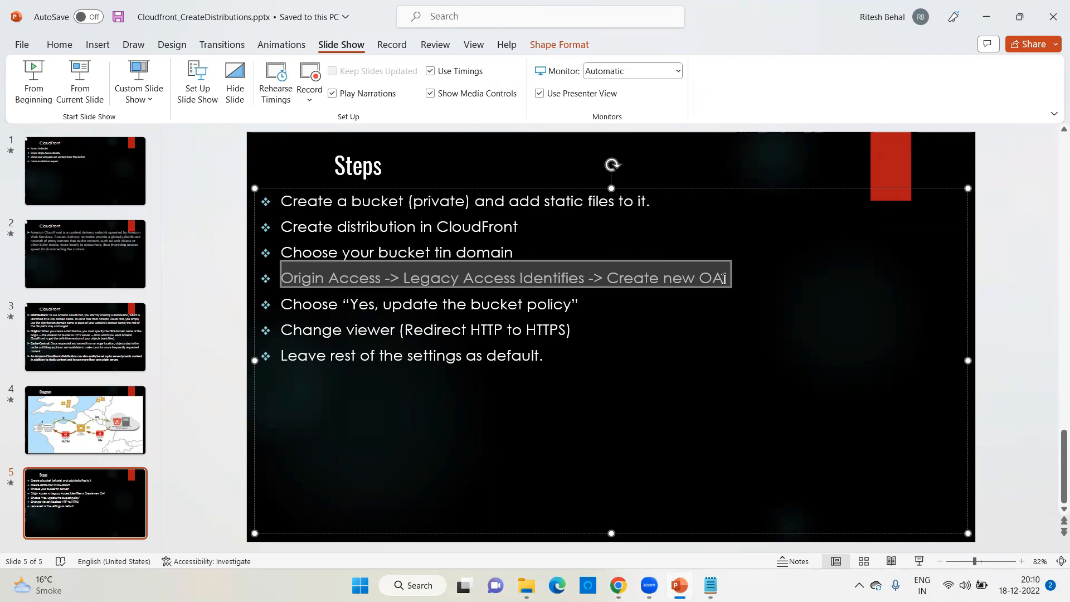
{"action": "left_click_drag", "start_coordinate": [723, 278], "coordinate": [724, 278]}
{"action": "double_click", "coordinate": [300, 304]}
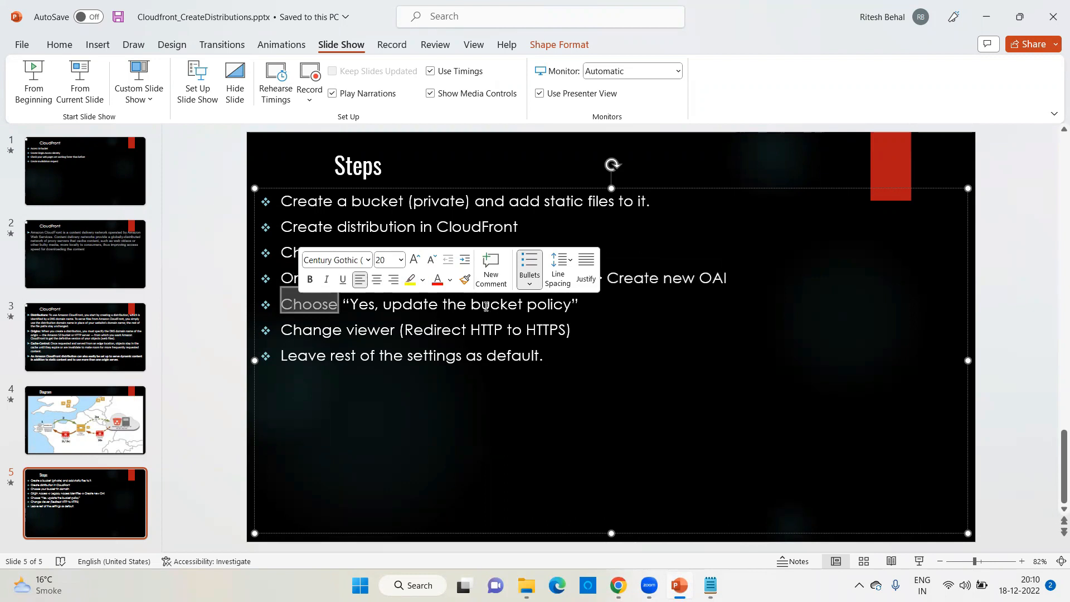
{"action": "double_click", "coordinate": [547, 305]}
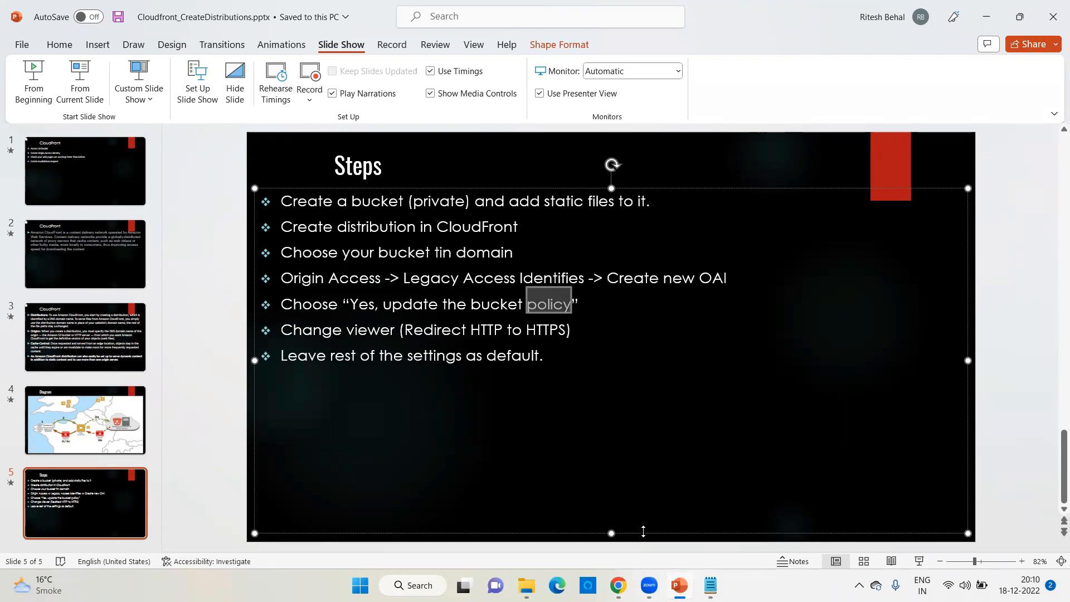
{"action": "left_click", "coordinate": [616, 585]}
{"action": "scroll", "coordinate": [213, 356], "scroll_direction": "down", "scroll_amount": 5}
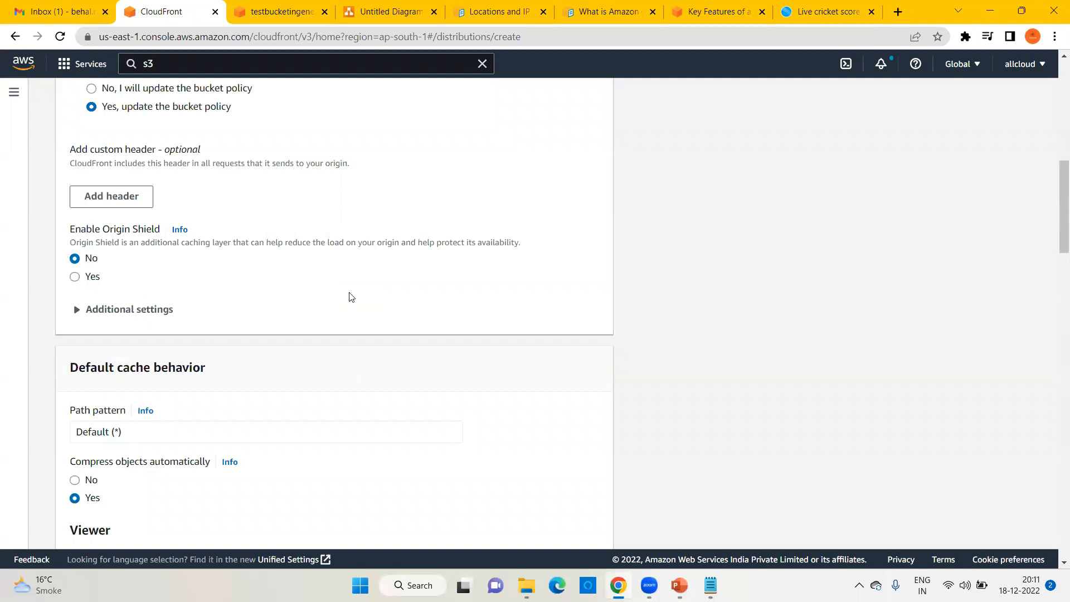
{"action": "scroll", "coordinate": [167, 276], "scroll_direction": "down", "scroll_amount": 3}
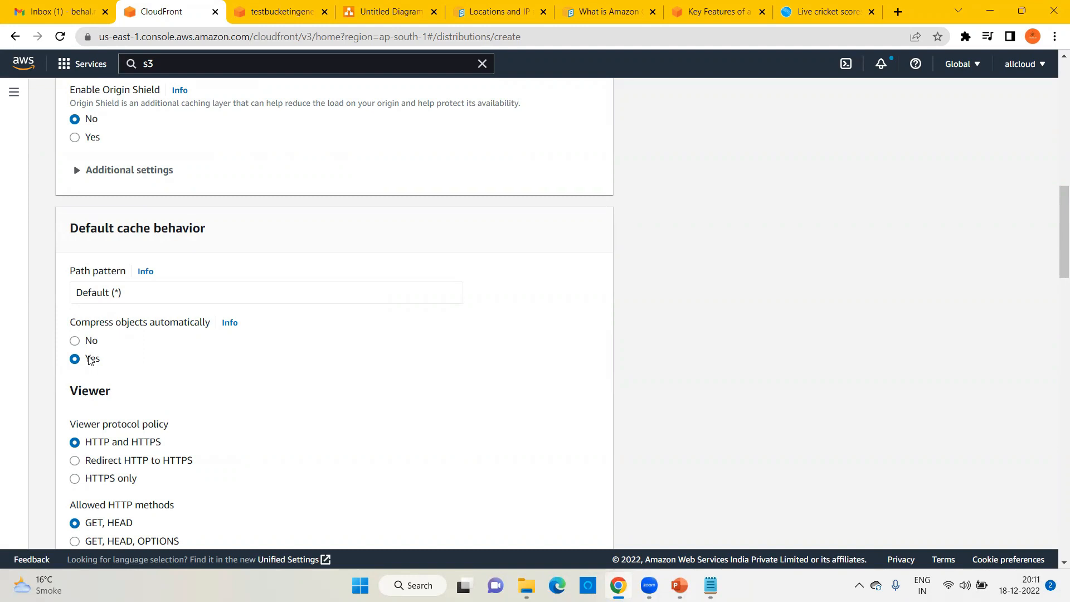
{"action": "scroll", "coordinate": [108, 362], "scroll_direction": "down", "scroll_amount": 1}
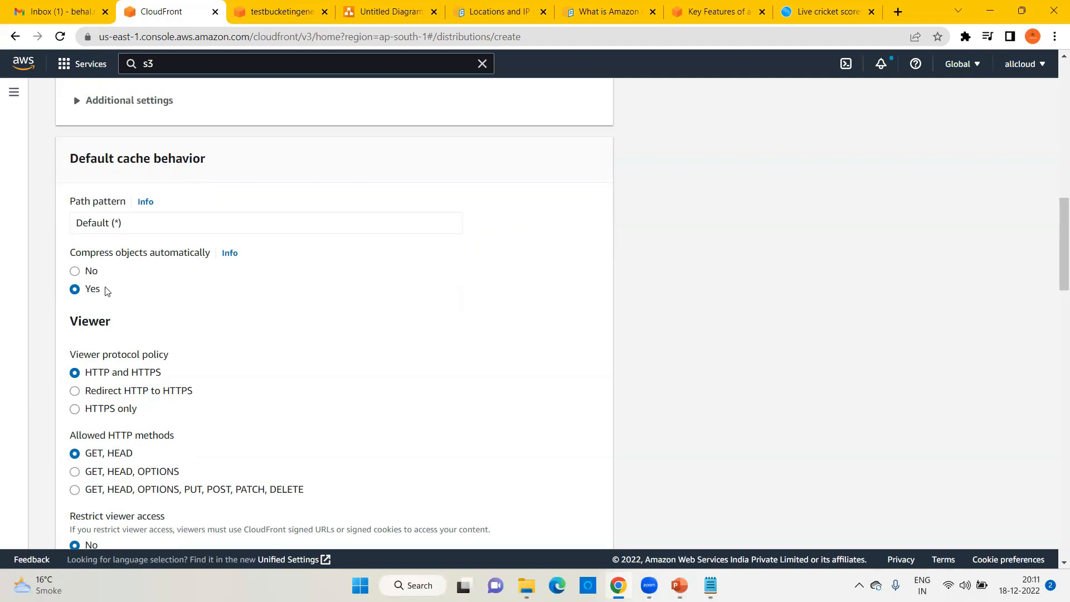
{"action": "scroll", "coordinate": [220, 320], "scroll_direction": "down", "scroll_amount": 2}
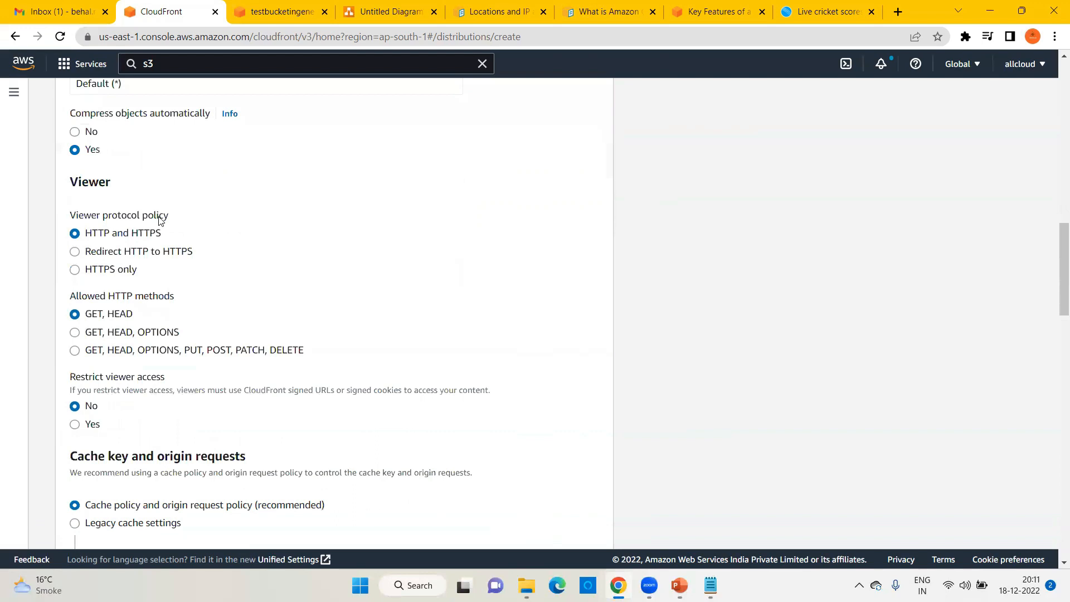
Step: Set Viewer protocol policy to Redirect HTTP to HTTPS, keeping CachingOptimized as cache policy
{"action": "left_click", "coordinate": [76, 252]}
{"action": "scroll", "coordinate": [286, 318], "scroll_direction": "down", "scroll_amount": 2}
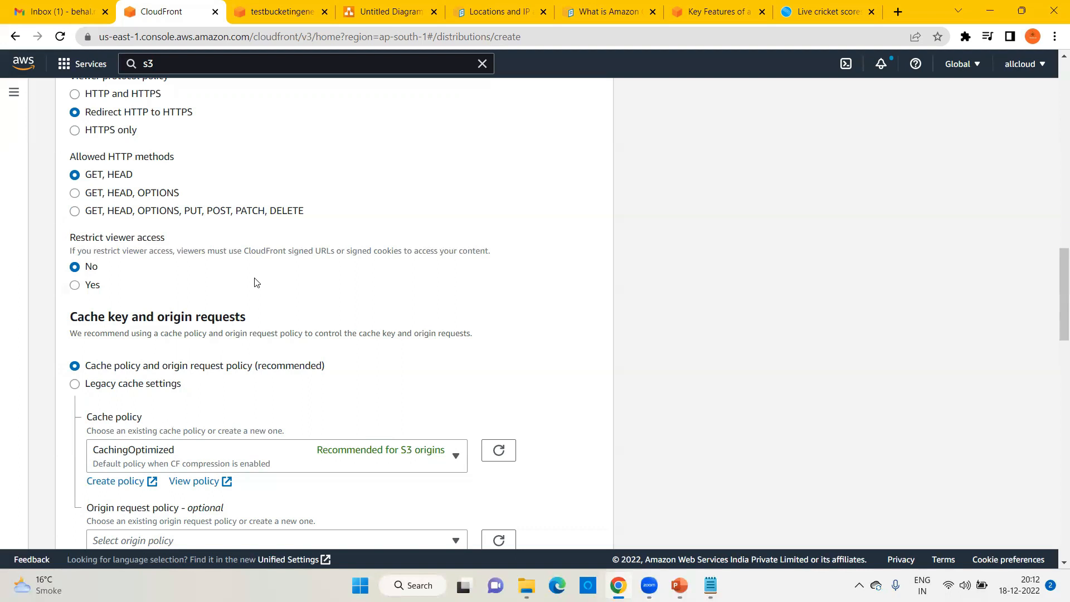
{"action": "scroll", "coordinate": [256, 282], "scroll_direction": "down", "scroll_amount": 4}
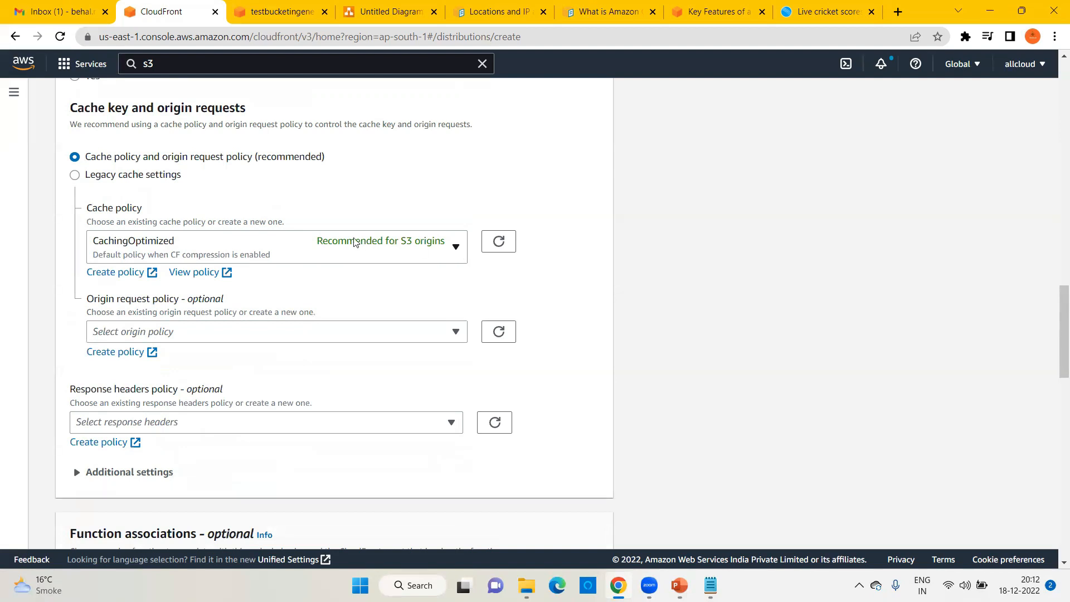
Step: Open the CloudFront Policies page in a new browser tab from the navigation panel
{"action": "left_click", "coordinate": [417, 252]}
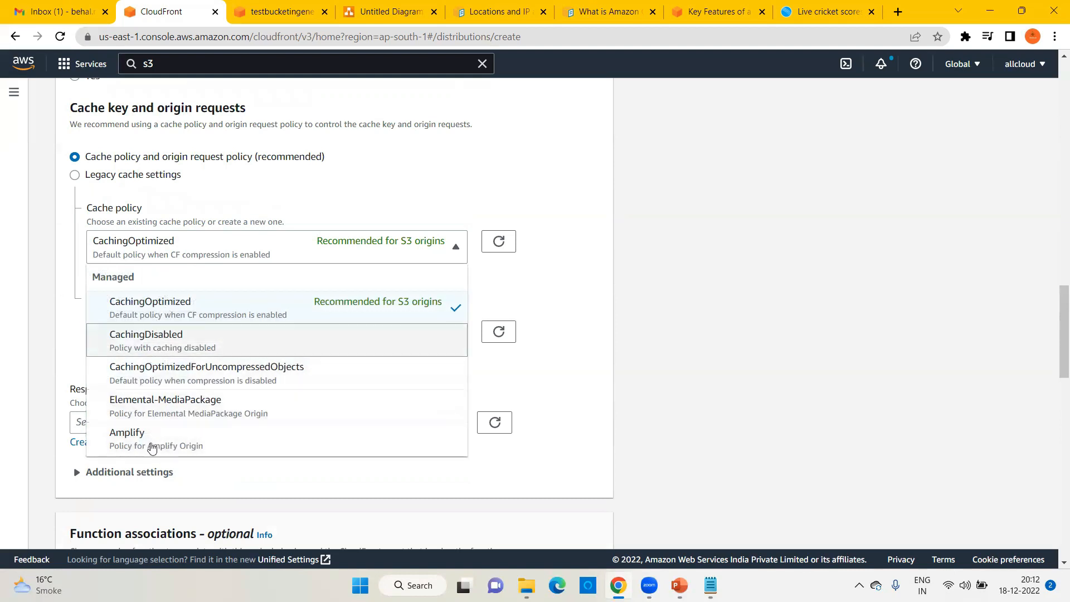
{"action": "left_click", "coordinate": [11, 94]}
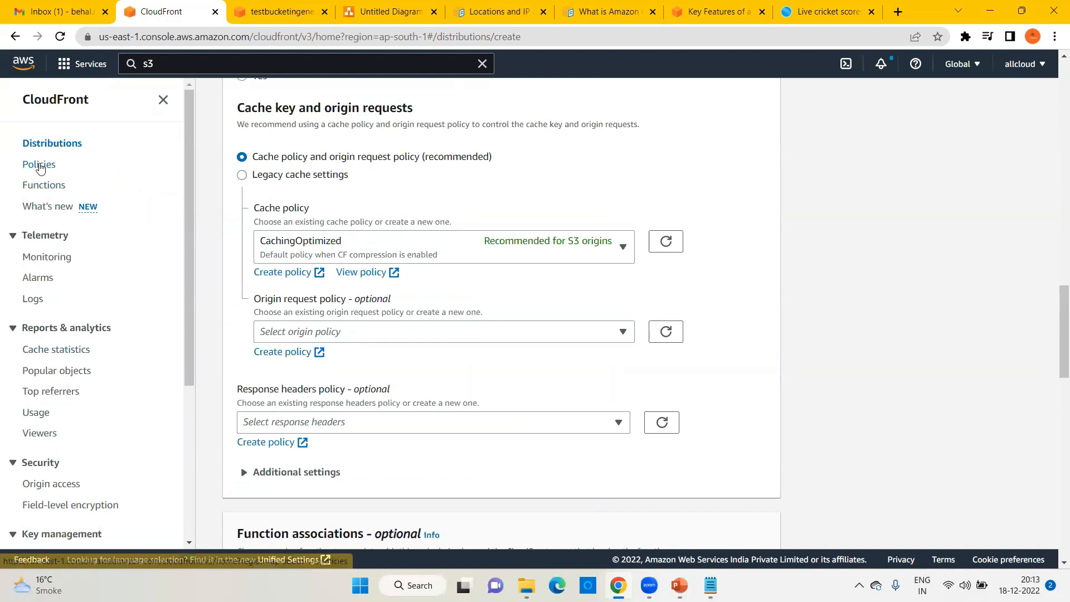
{"action": "right_click", "coordinate": [40, 168]}
{"action": "left_click", "coordinate": [71, 177]}
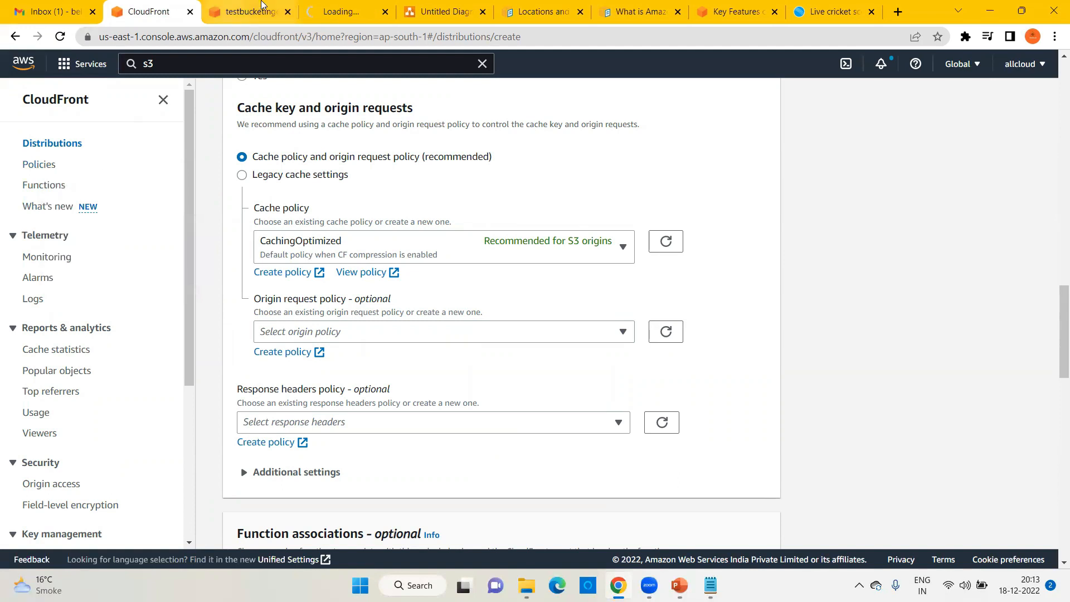
Step: Open the Managed CachingOptimized policy and highlight its Minimum TTL 1 and Maximum TTL 31536000 values
{"action": "left_click", "coordinate": [331, 8]}
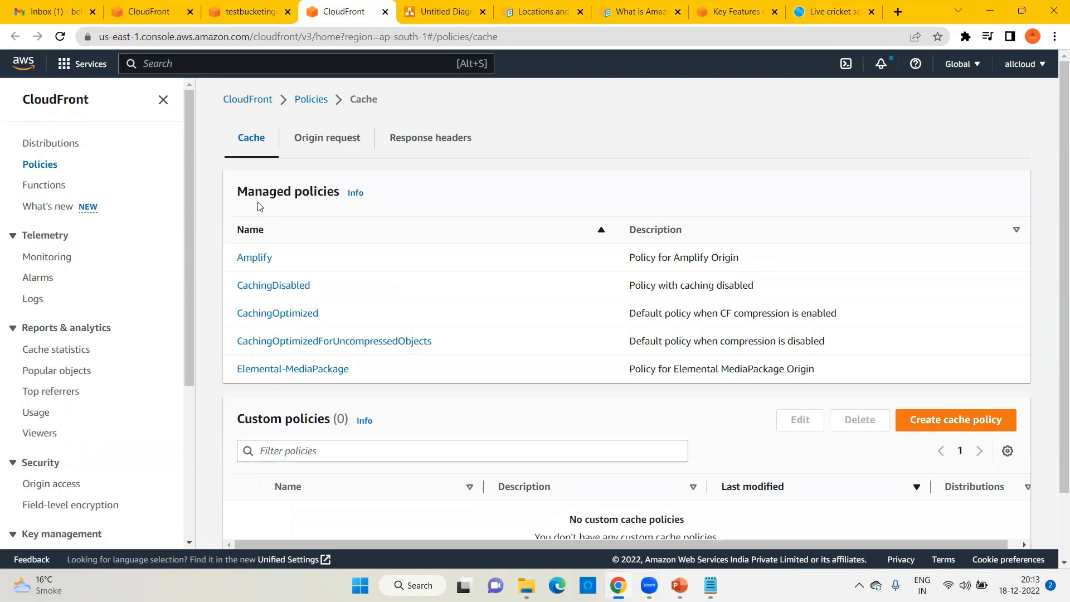
{"action": "left_click_drag", "start_coordinate": [255, 190], "coordinate": [340, 195]}
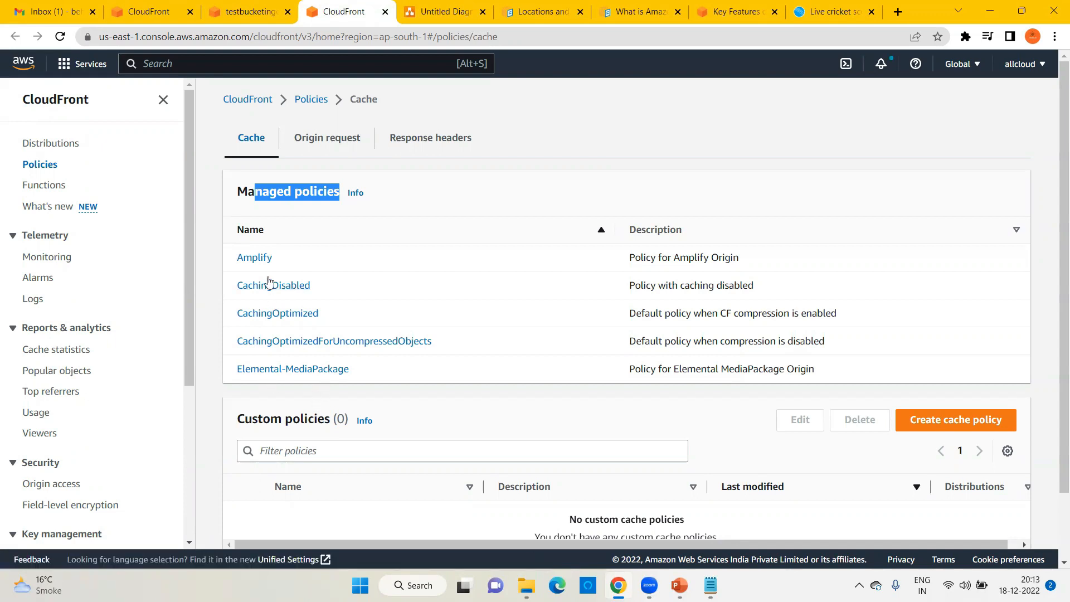
{"action": "left_click", "coordinate": [284, 315]}
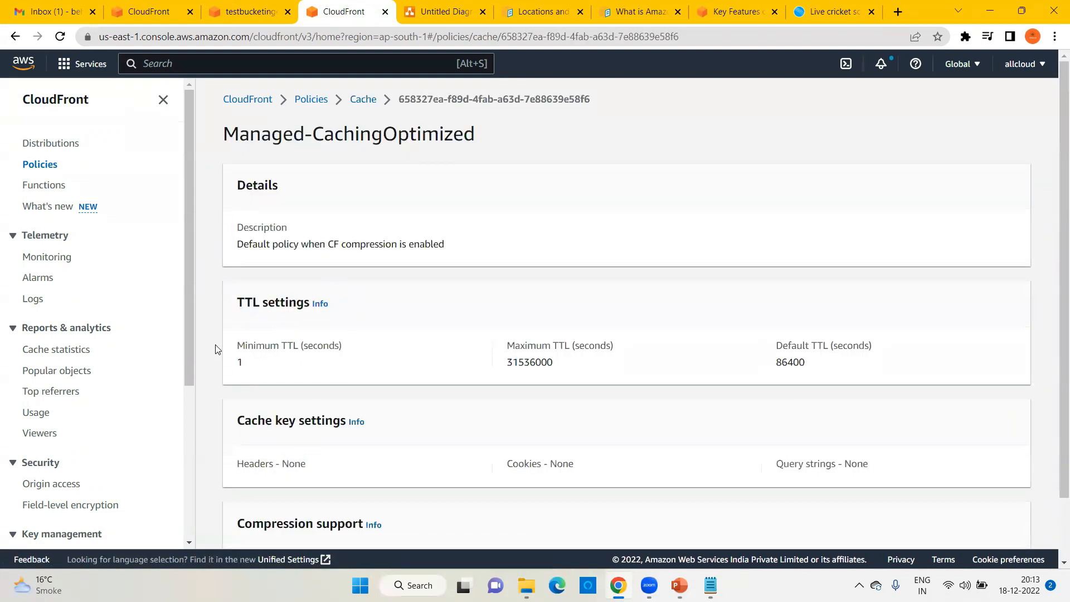
{"action": "left_click_drag", "start_coordinate": [269, 342], "coordinate": [351, 350]}
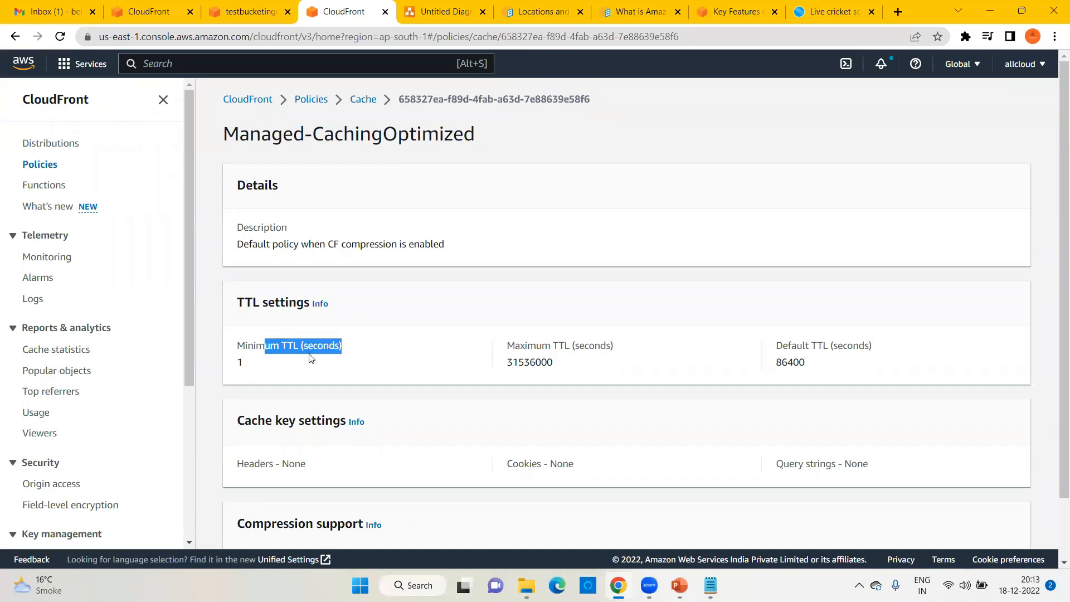
{"action": "double_click", "coordinate": [242, 363]}
{"action": "left_click_drag", "start_coordinate": [524, 346], "coordinate": [623, 353]}
{"action": "double_click", "coordinate": [511, 364]}
{"action": "key", "text": "ctrl+c"}
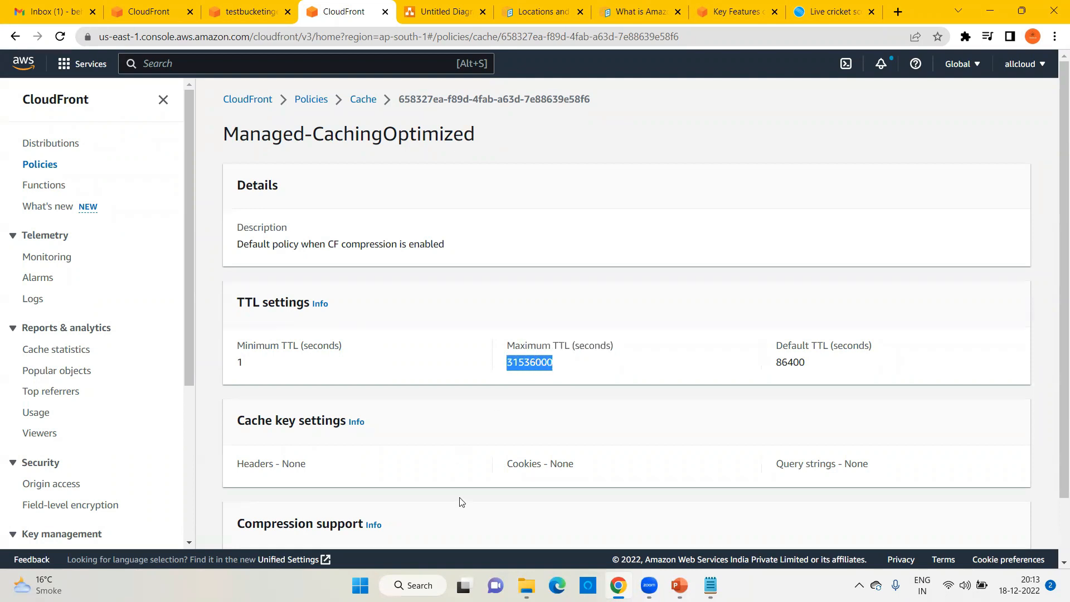
Step: Launch Windows Calculator from the Windows search bar
{"action": "left_click", "coordinate": [413, 585]}
{"action": "type", "text": "calc"}
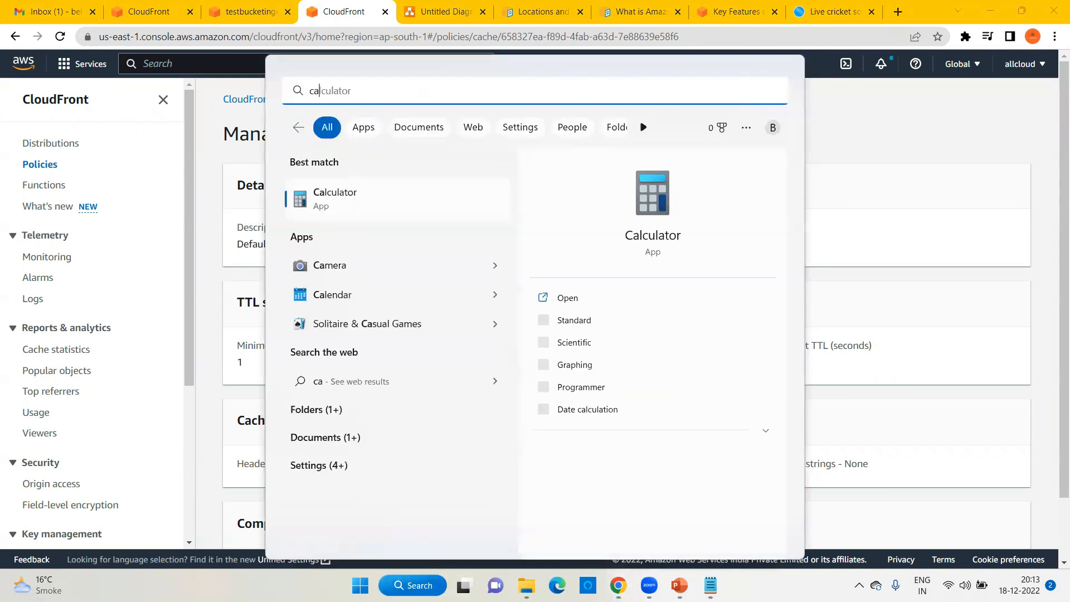
{"action": "key", "text": "BackSpace"}
{"action": "key", "text": "BackSpace"}
{"action": "key", "text": "BackSpace"}
{"action": "key", "text": "BackSpace"}
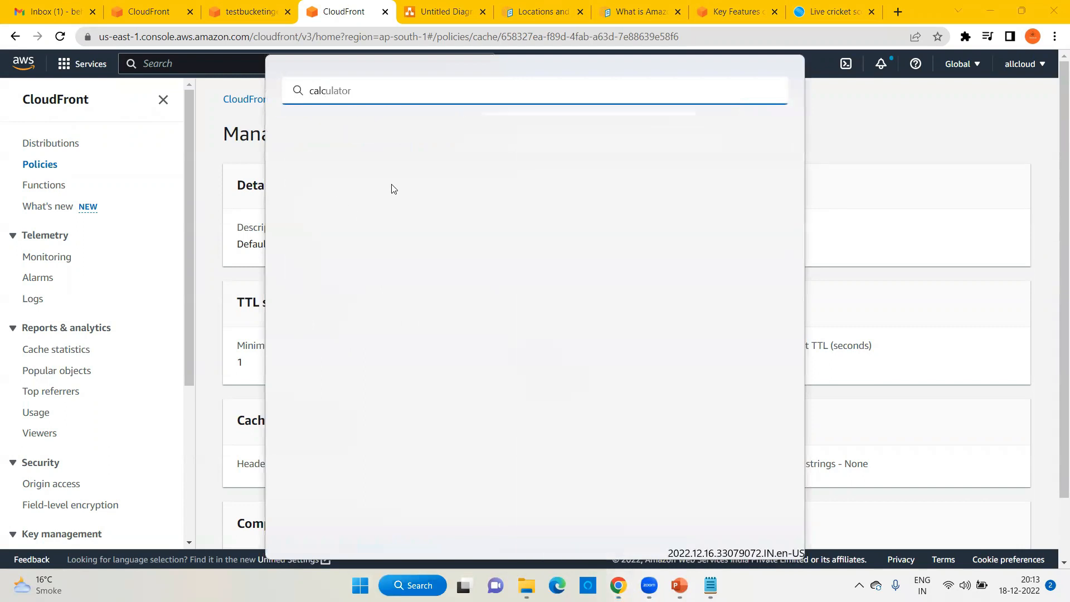
{"action": "type", "text": "ca"}
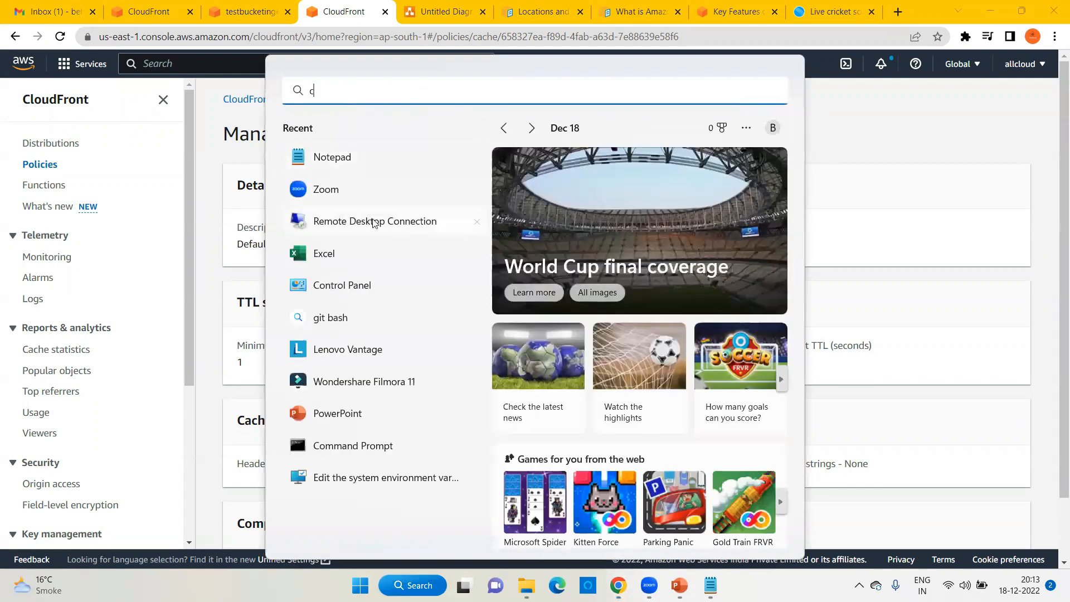
{"action": "left_click", "coordinate": [339, 195]}
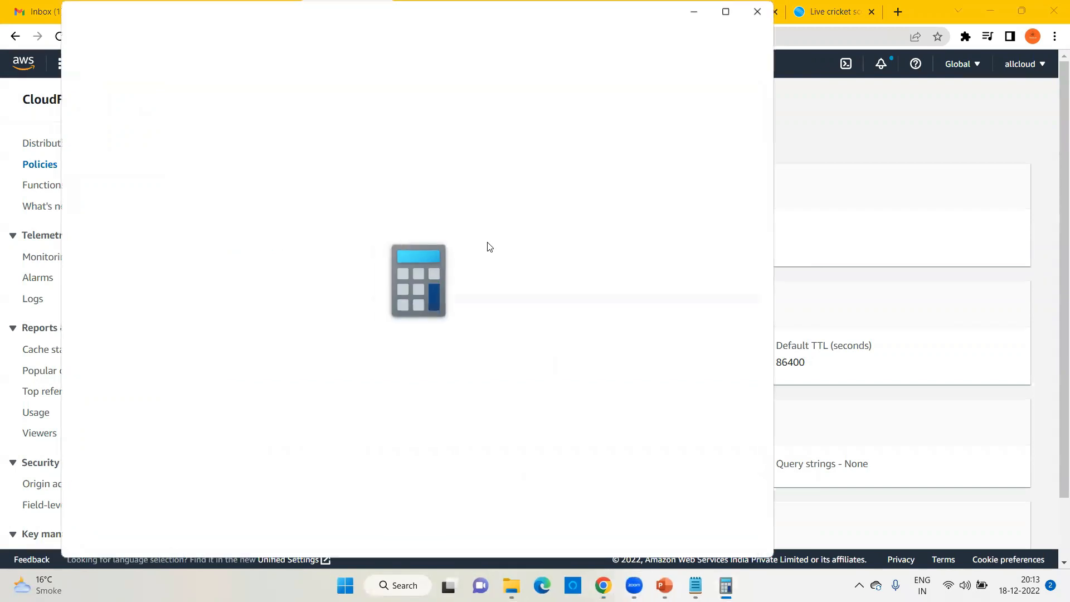
Step: Convert 31536000 seconds to 525,600 minutes, then to 8,760 hours
{"action": "key", "text": "ctrl+v"}
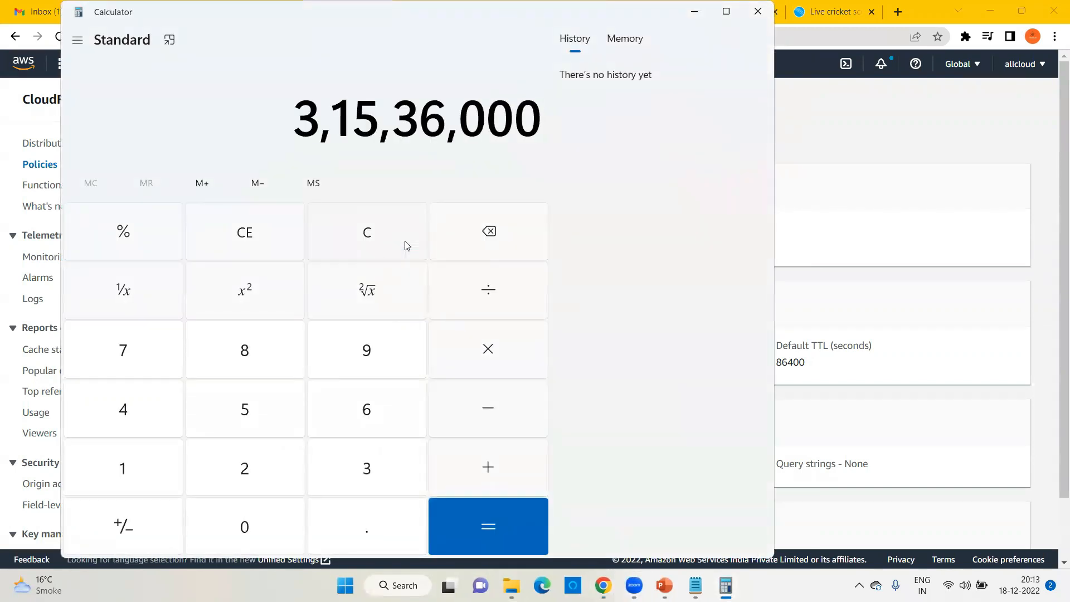
{"action": "key", "text": "slash"}
{"action": "type", "text": "60"}
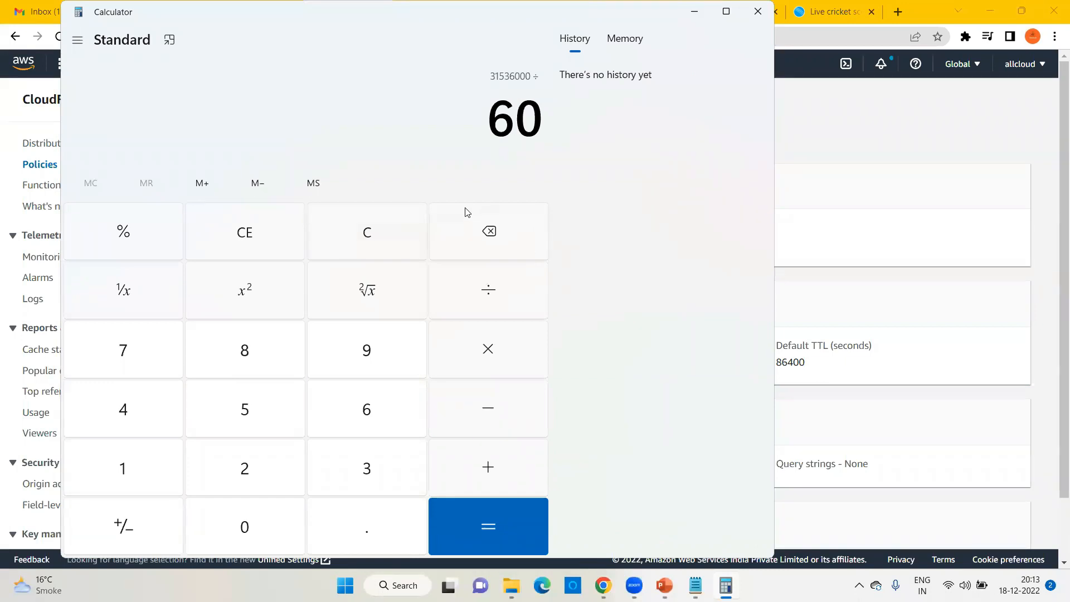
{"action": "key", "text": "Return"}
{"action": "key", "text": "slash"}
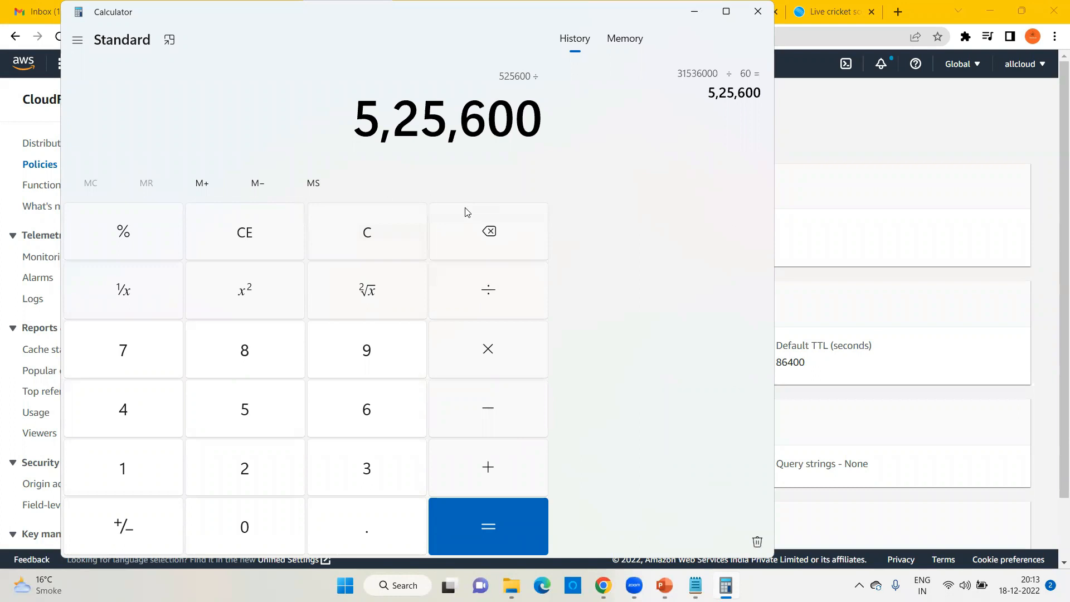
{"action": "type", "text": "60"}
{"action": "key", "text": "Return"}
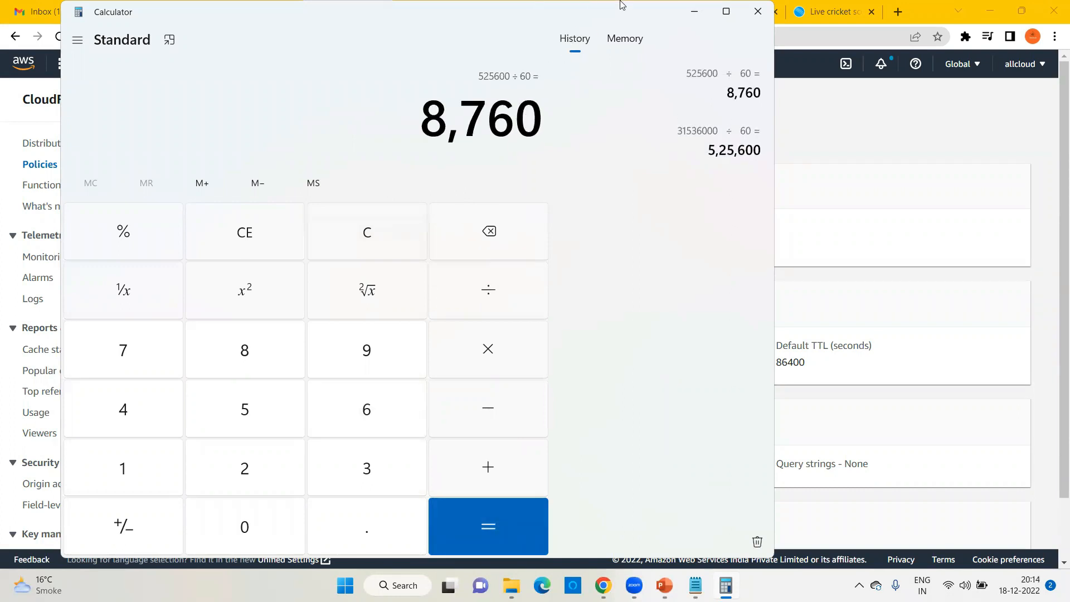
Step: Move Calculator aside and reselect the 31536000 Maximum TTL on the policy page
{"action": "left_click_drag", "start_coordinate": [607, 19], "coordinate": [806, 426]}
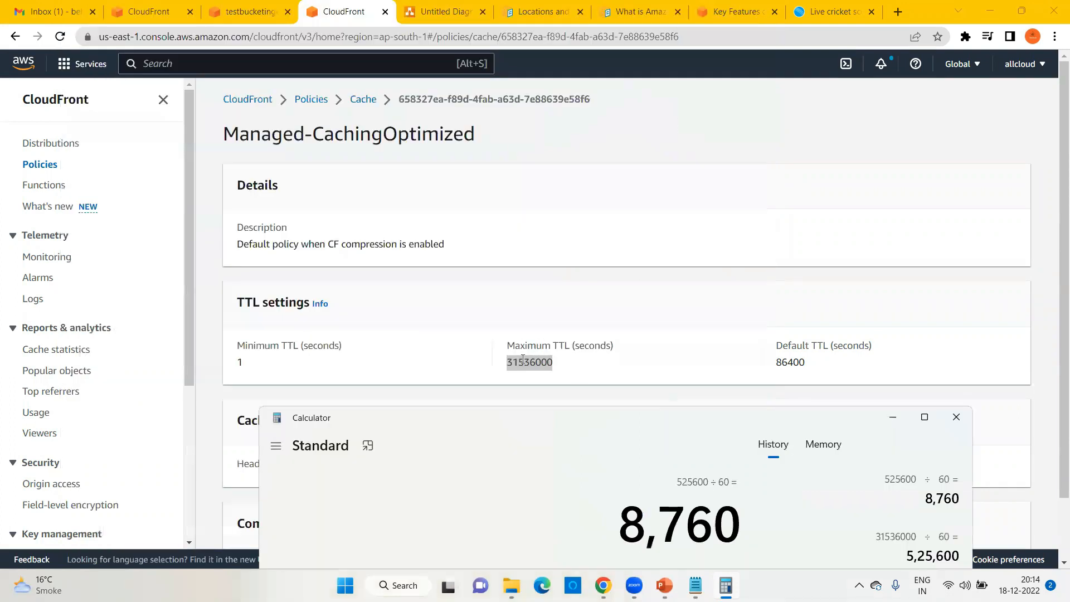
{"action": "double_click", "coordinate": [533, 366]}
{"action": "key", "text": "ctrl+c"}
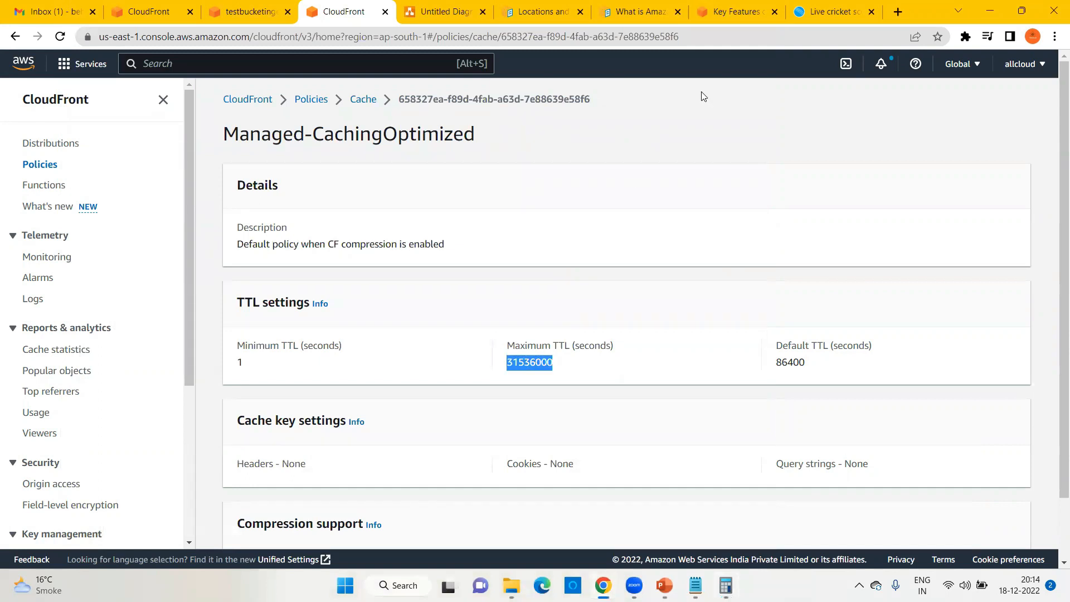
{"action": "key", "text": "ctrl+t"}
Step: Search Google for '31536 seconds to min' and highlight the 525.6 minutes result
{"action": "key", "text": "ctrl+v"}
{"action": "type", "text": "seconds to"}
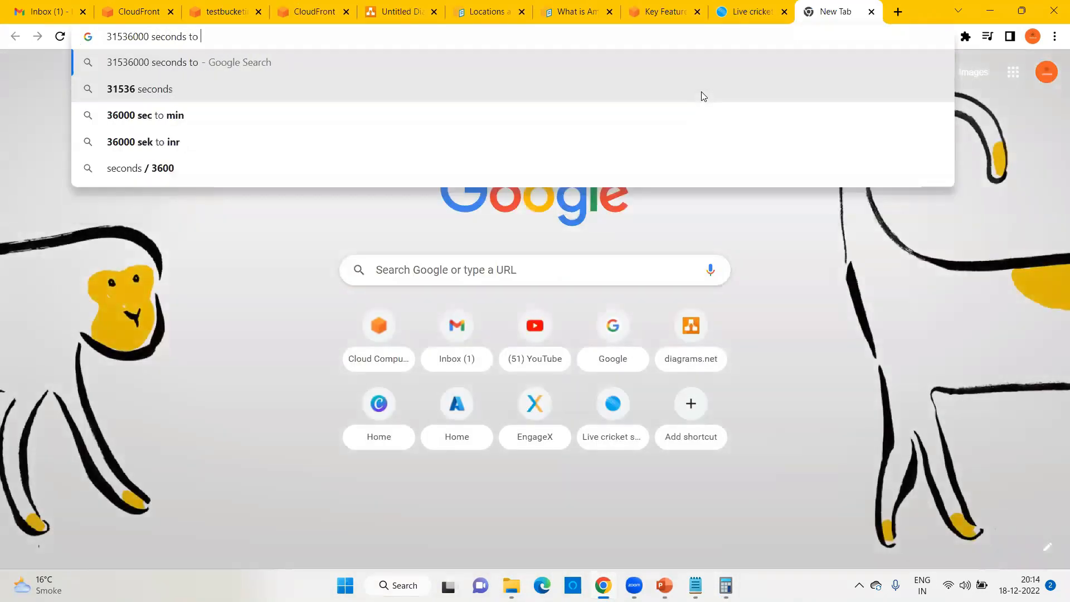
{"action": "left_click", "coordinate": [702, 95]}
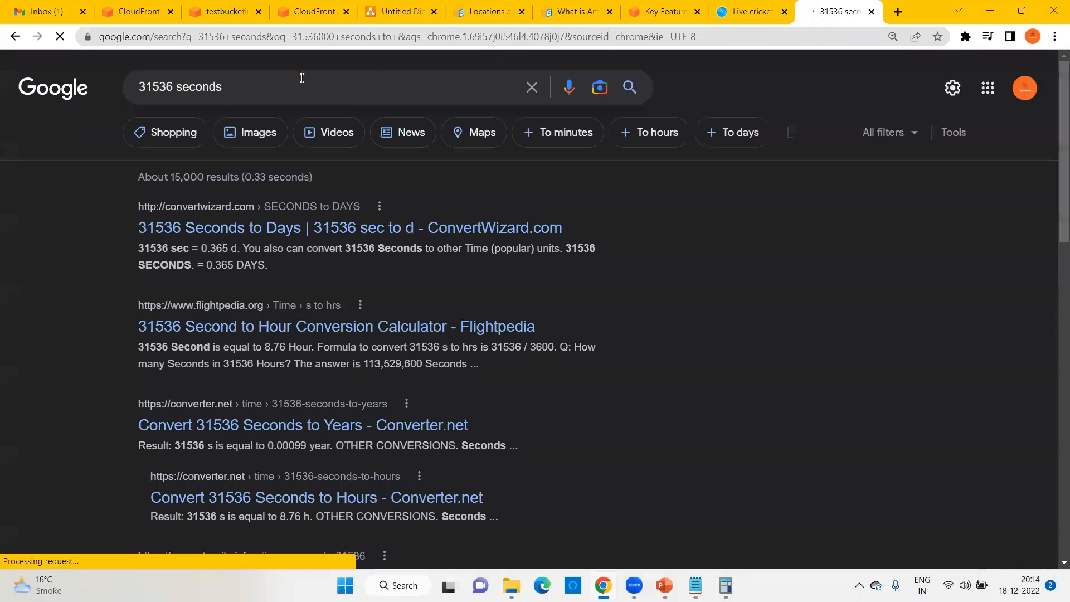
{"action": "type", "text": "to min"}
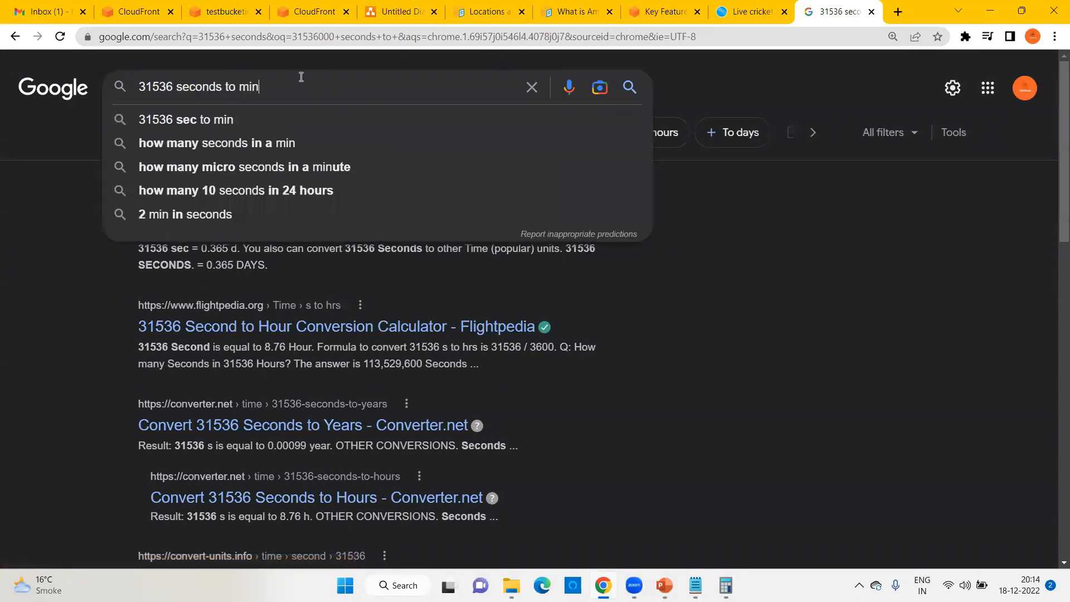
{"action": "key", "text": "Return"}
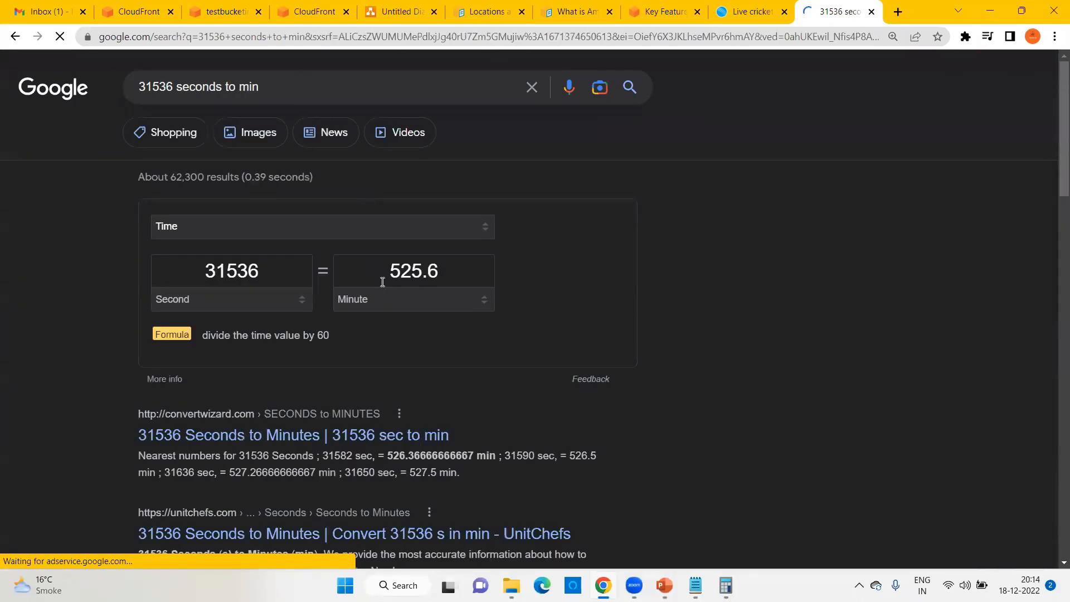
{"action": "left_click_drag", "start_coordinate": [390, 270], "coordinate": [459, 272]}
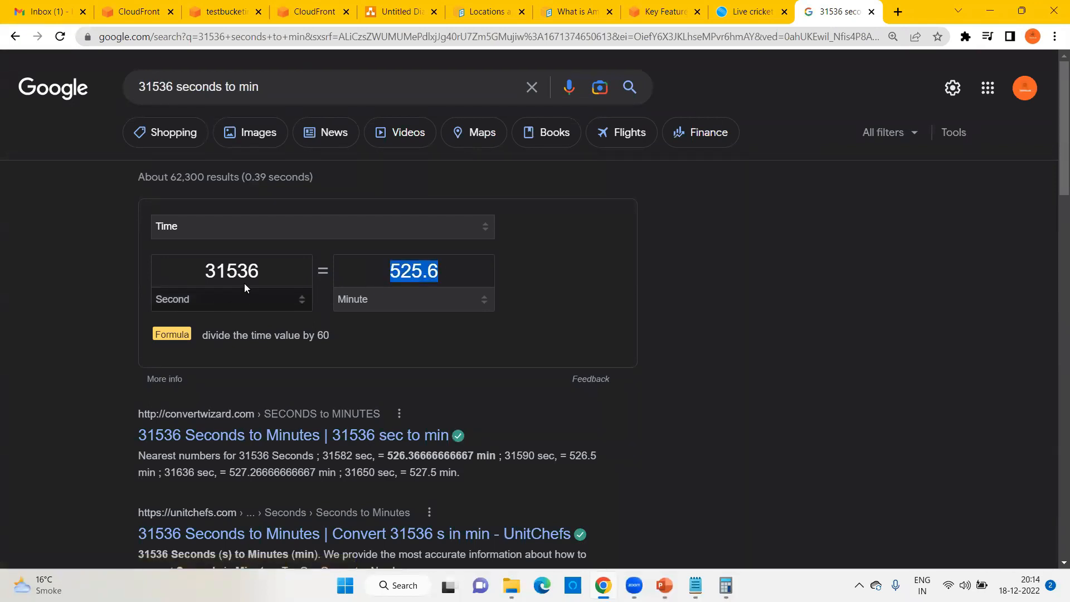
{"action": "left_click", "coordinate": [241, 7]}
Step: Return to the CachingOptimized policy page, select the 86400 Default TTL, and bring back Calculator
{"action": "left_click", "coordinate": [165, 13]}
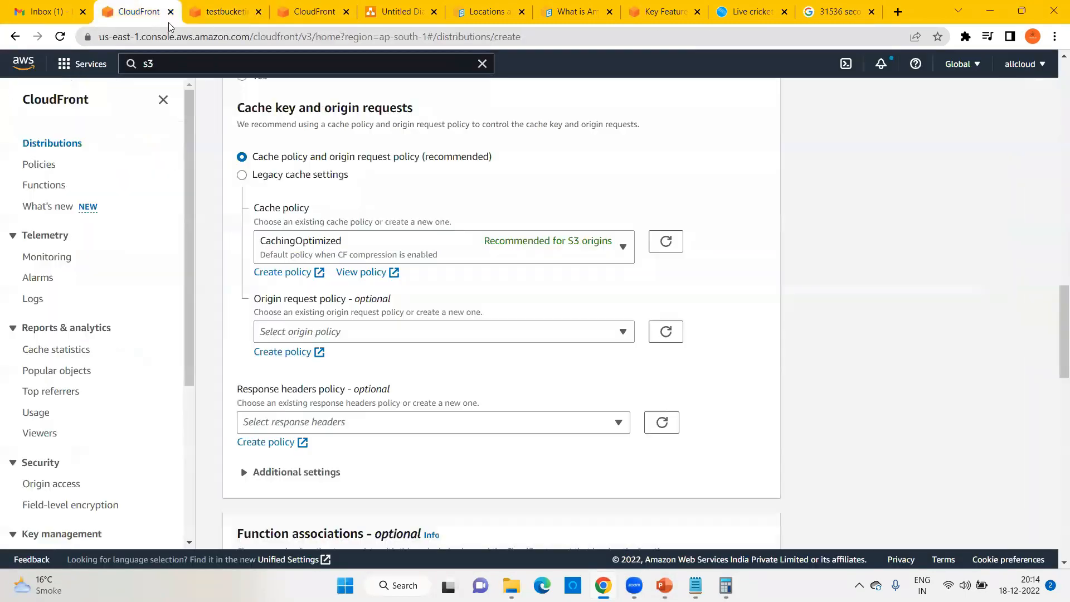
{"action": "left_click", "coordinate": [310, 11]}
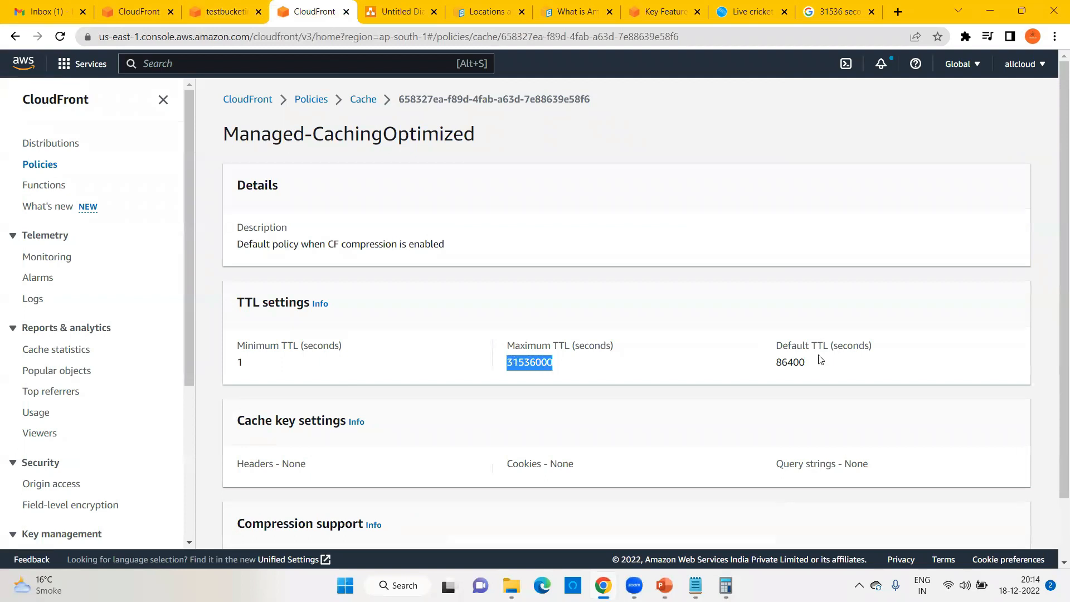
{"action": "double_click", "coordinate": [794, 360]}
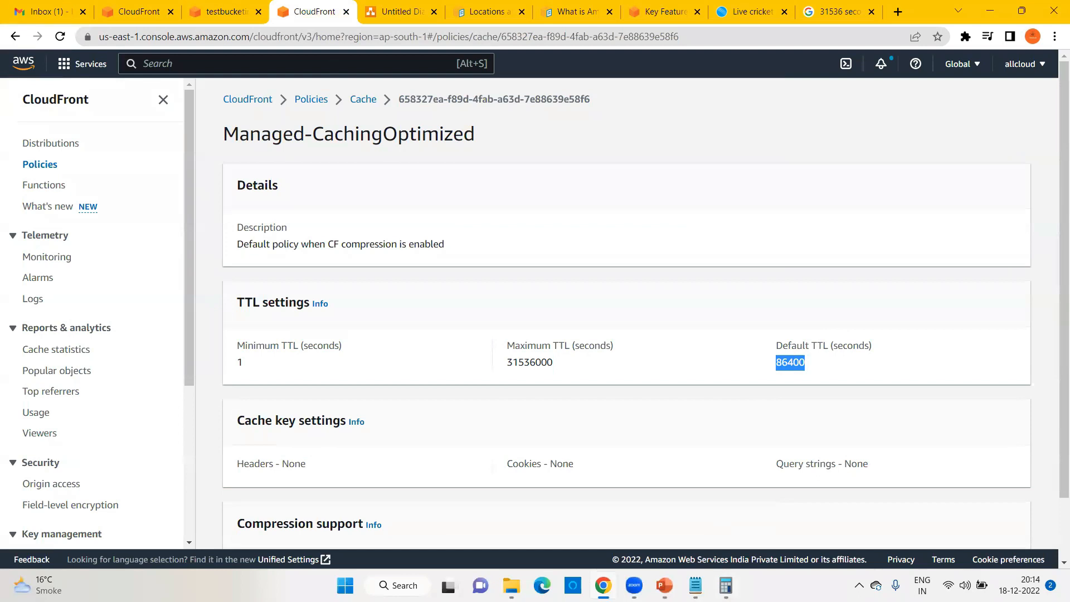
{"action": "key", "text": "alt+Tab"}
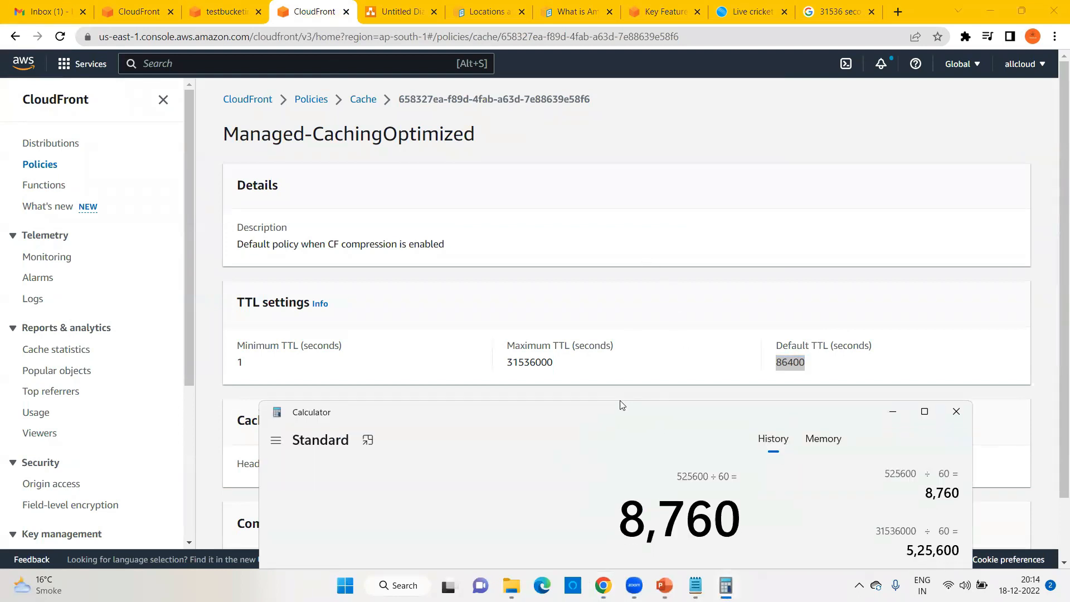
Step: Clear Calculator and convert 86400 seconds to 1,440 minutes, then 24 hours
{"action": "left_click", "coordinate": [561, 398]}
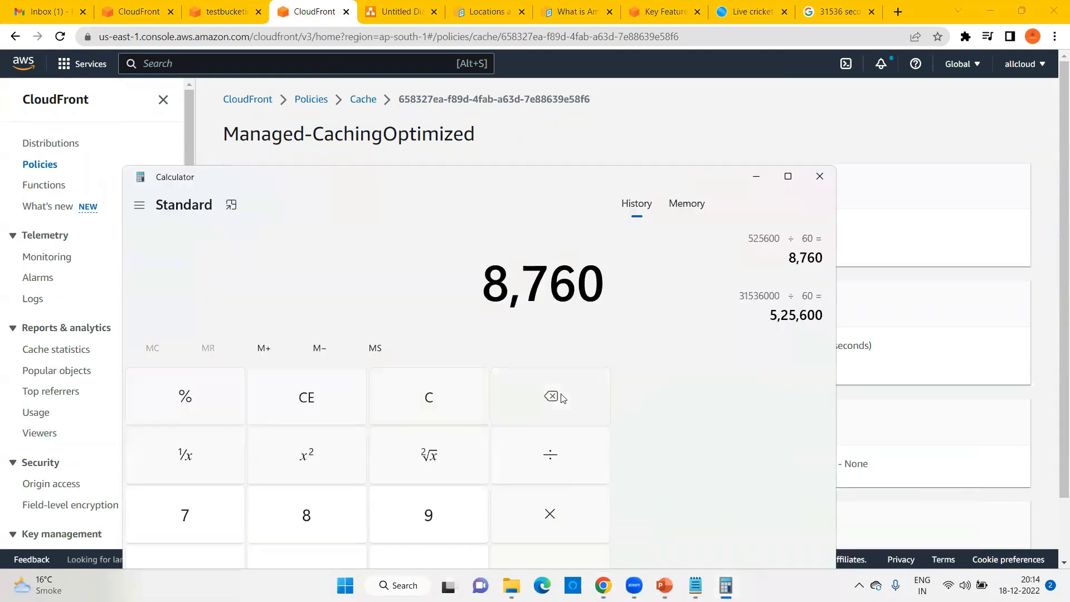
{"action": "left_click", "coordinate": [562, 398]}
{"action": "left_click", "coordinate": [562, 398]}
{"action": "left_click", "coordinate": [561, 398]}
{"action": "left_click", "coordinate": [562, 397]}
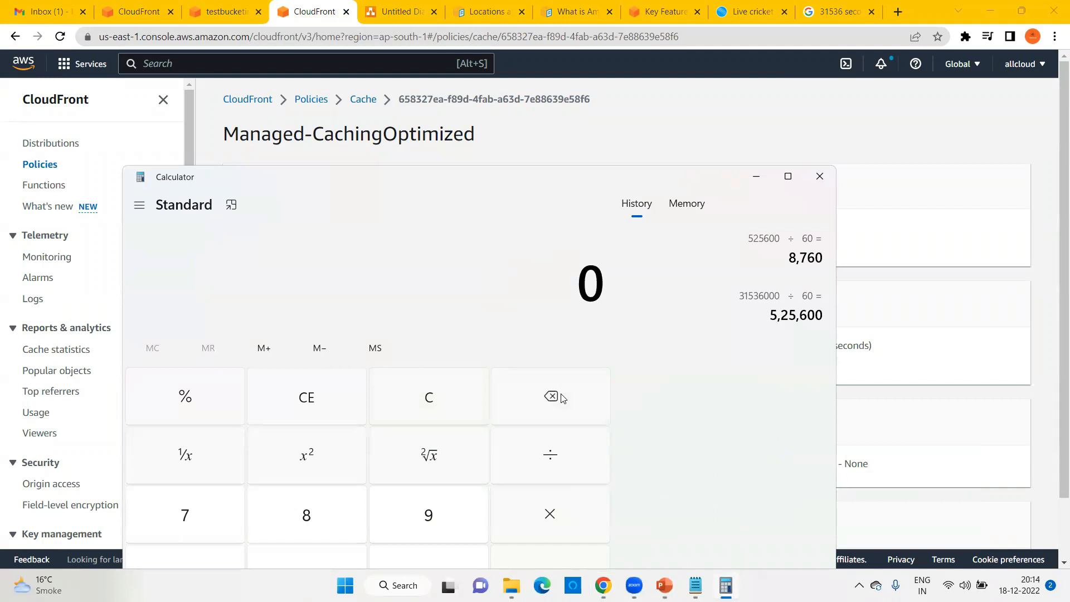
{"action": "type", "text": "86400"}
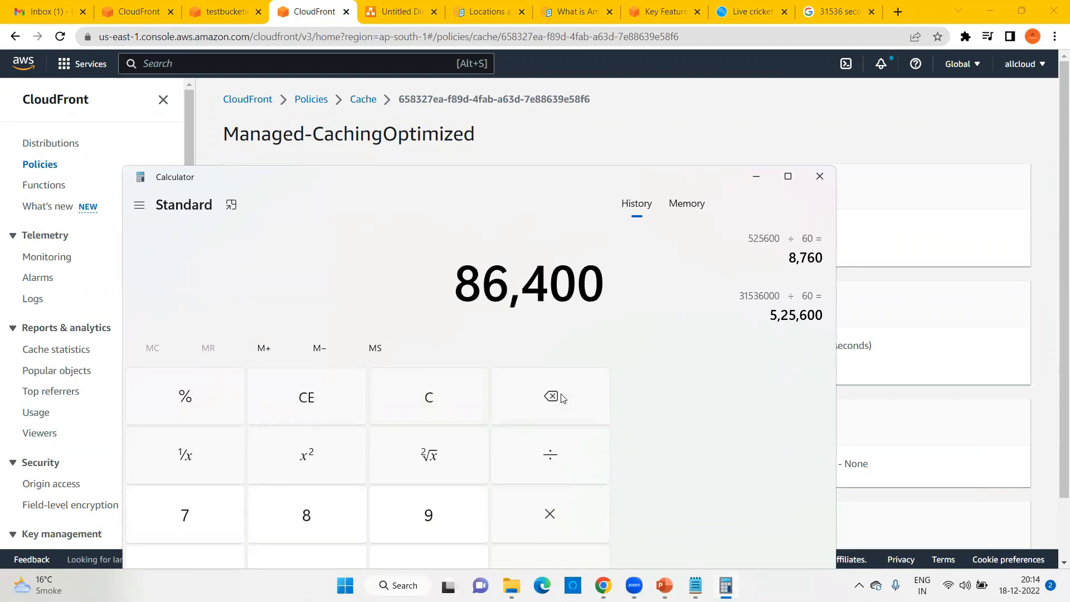
{"action": "key", "text": "slash"}
{"action": "type", "text": "60"}
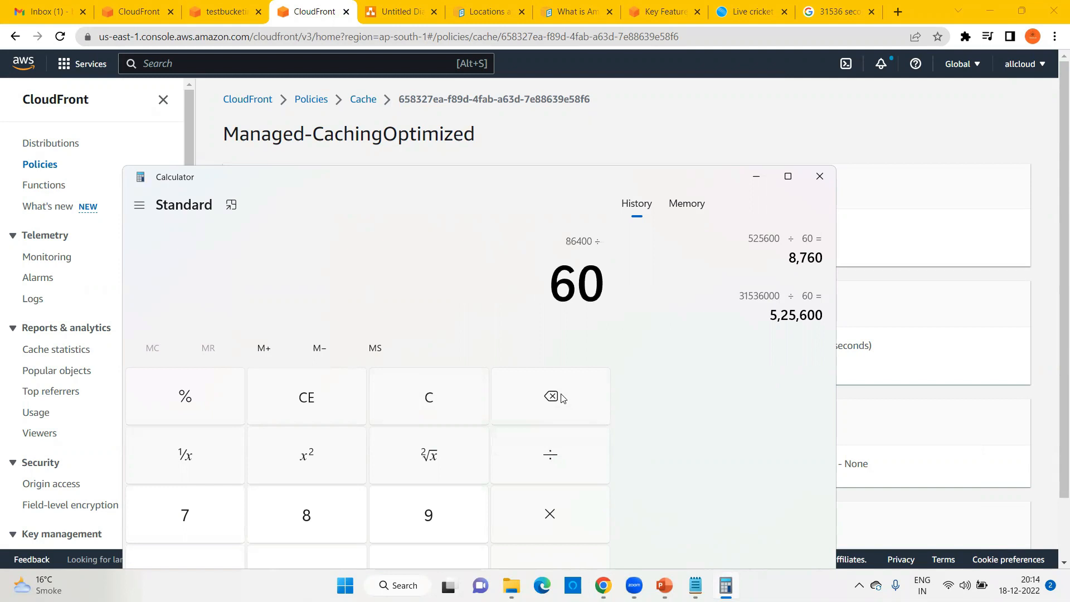
{"action": "key", "text": "Return"}
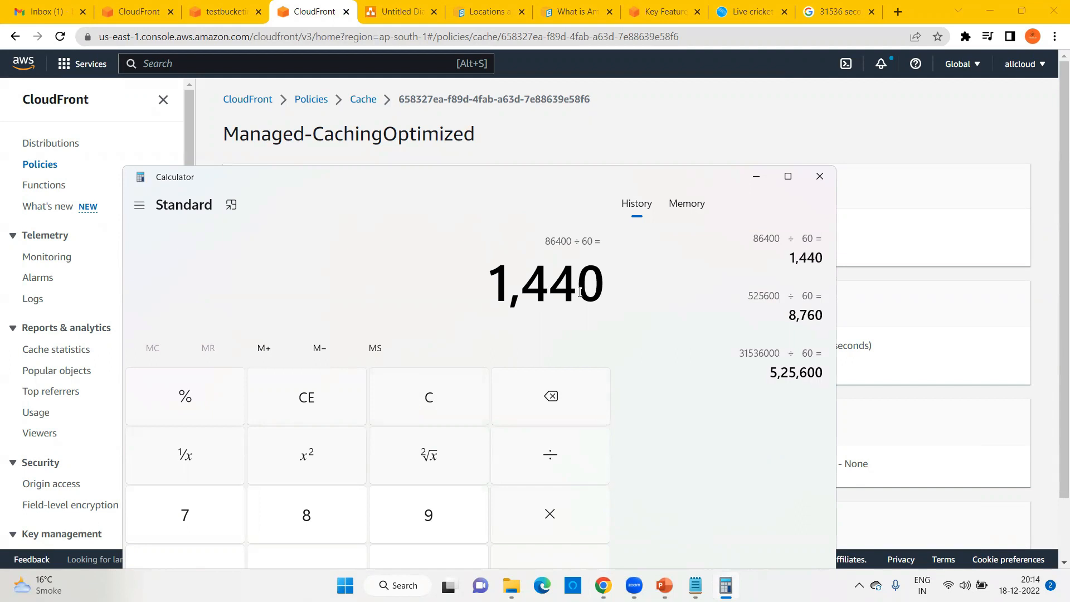
{"action": "key", "text": "slash"}
{"action": "type", "text": "60"}
{"action": "key", "text": "Return"}
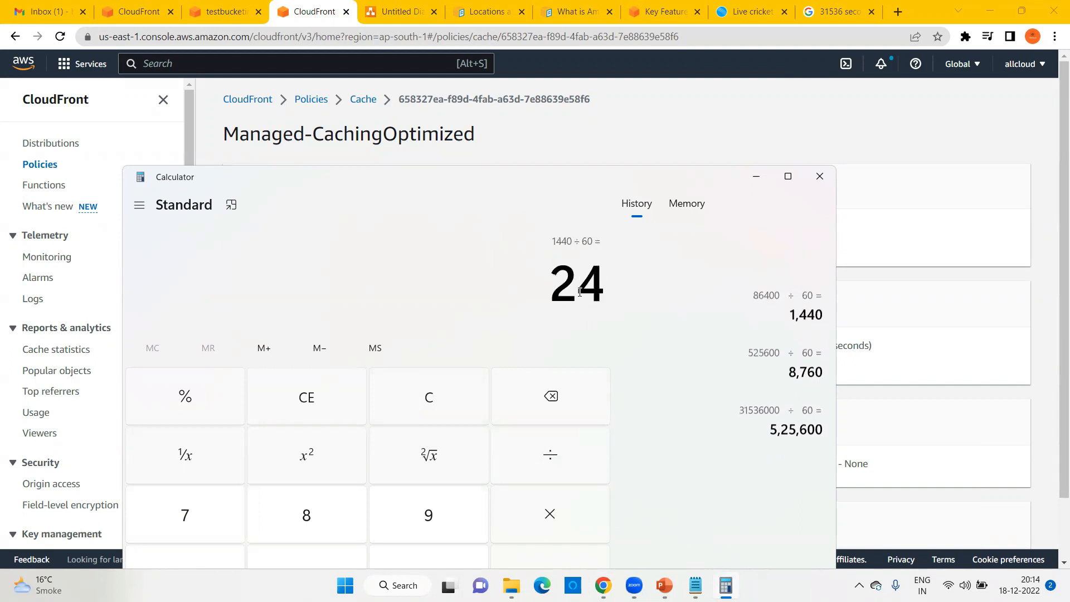
Step: Highlight the 24 result, minimize Calculator, and select the 86400 Default TTL on the policy page
{"action": "left_click_drag", "start_coordinate": [560, 283], "coordinate": [605, 283]}
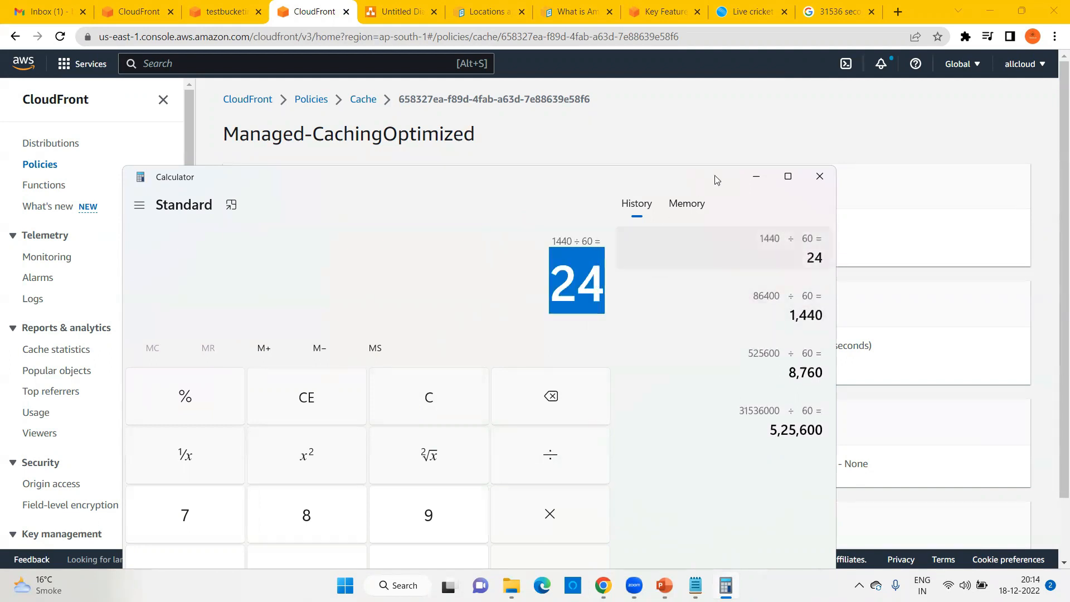
{"action": "left_click", "coordinate": [755, 176]}
{"action": "left_click_drag", "start_coordinate": [776, 365], "coordinate": [820, 374]}
{"action": "left_click", "coordinate": [788, 366]}
{"action": "double_click", "coordinate": [794, 365]}
Step: Select the Default TTL units and the 31536000 Maximum TTL on the CachingOptimized policy page
{"action": "double_click", "coordinate": [862, 344]}
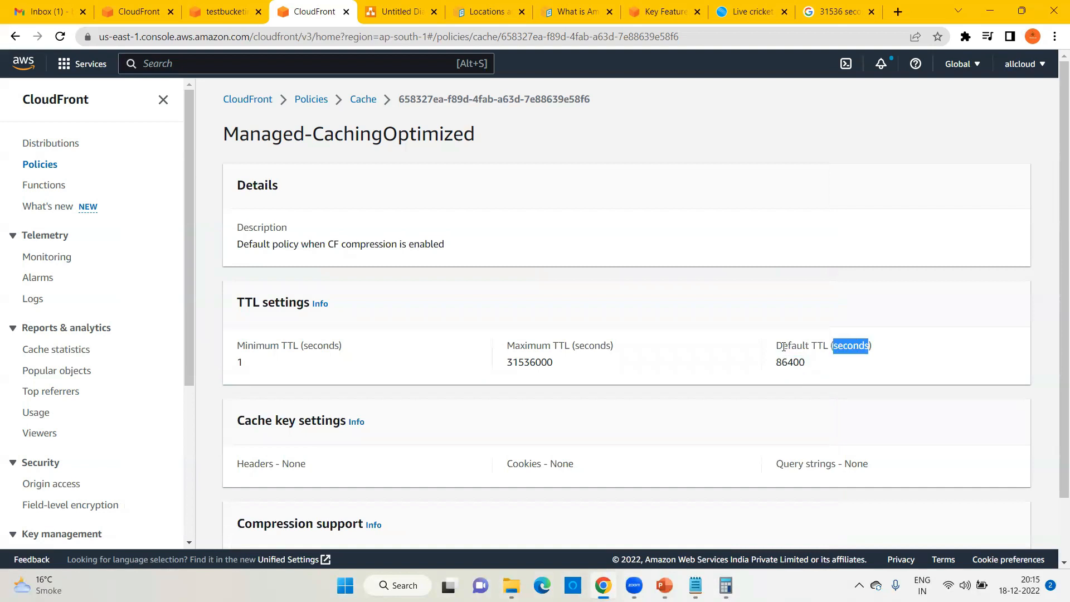
{"action": "double_click", "coordinate": [508, 361]}
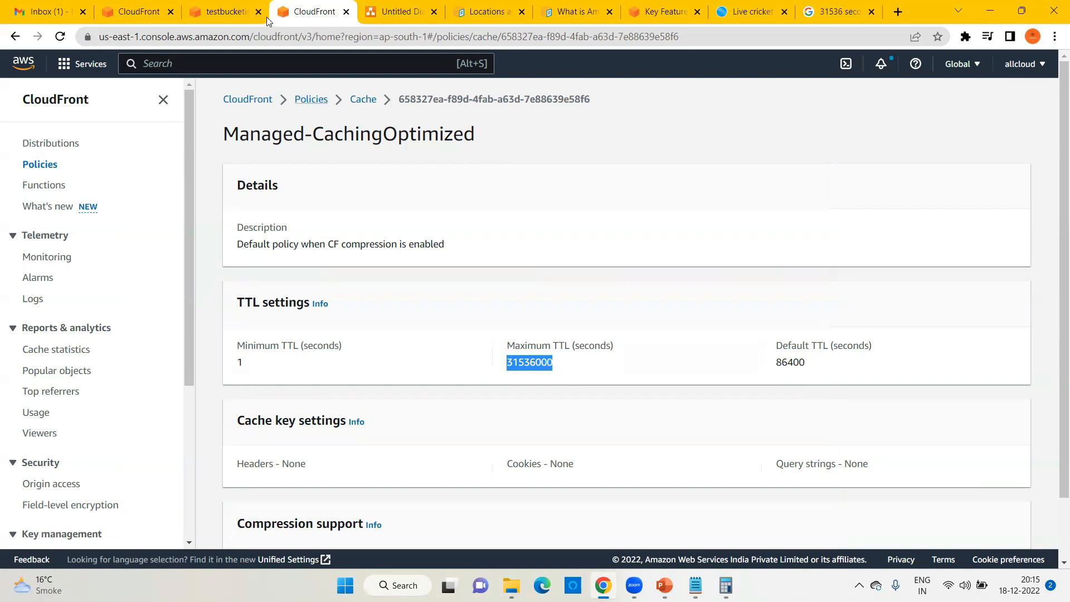
{"action": "left_click", "coordinate": [157, 10]}
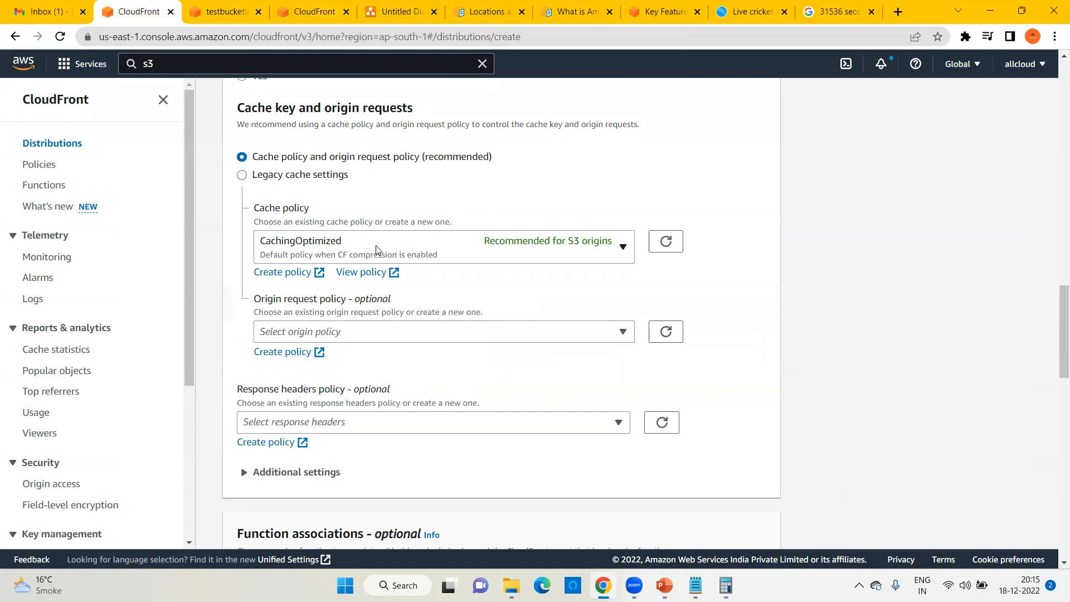
{"action": "left_click", "coordinate": [288, 7]}
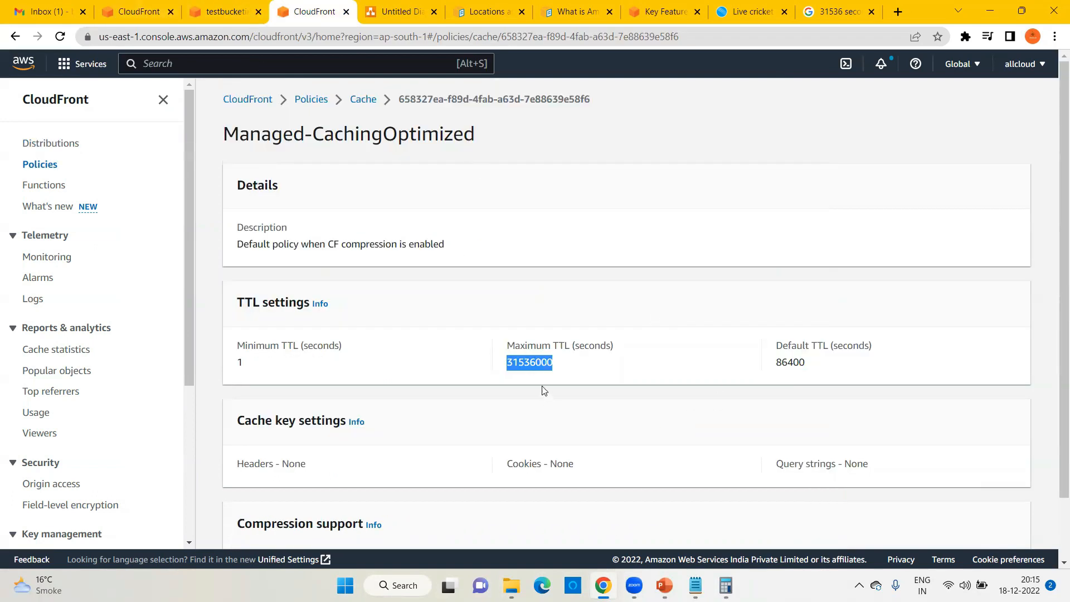
{"action": "scroll", "coordinate": [606, 380], "scroll_direction": "down", "scroll_amount": 1}
{"action": "scroll", "coordinate": [582, 380], "scroll_direction": "up", "scroll_amount": 1}
Step: Start a new cache policy from CloudFront Policies to inspect its TTL fields, then return to the distribution form
{"action": "left_click", "coordinate": [261, 102]}
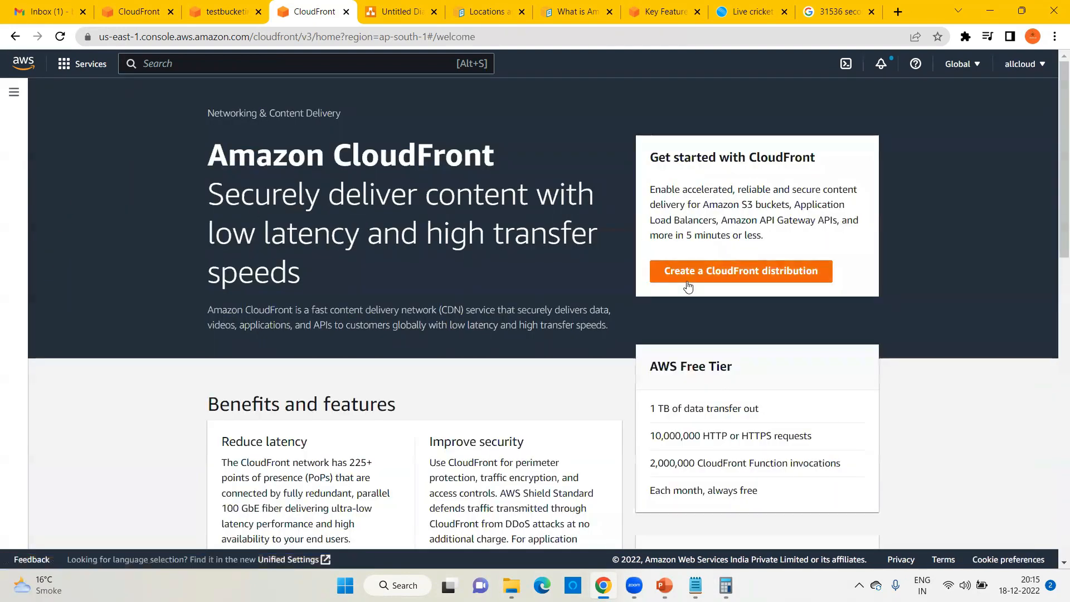
{"action": "left_click", "coordinate": [12, 91]}
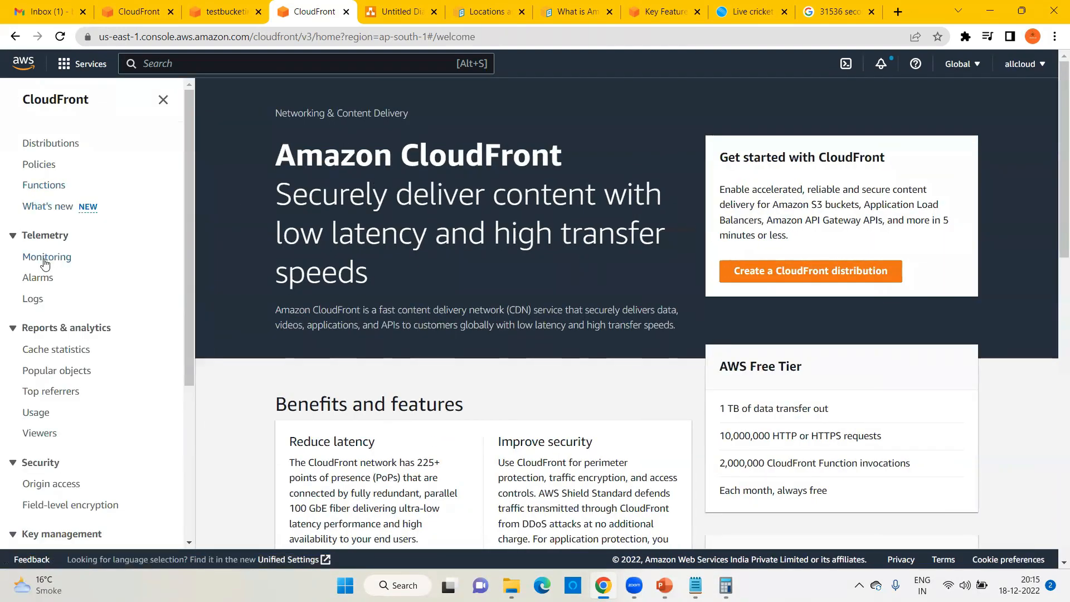
{"action": "left_click", "coordinate": [45, 171]}
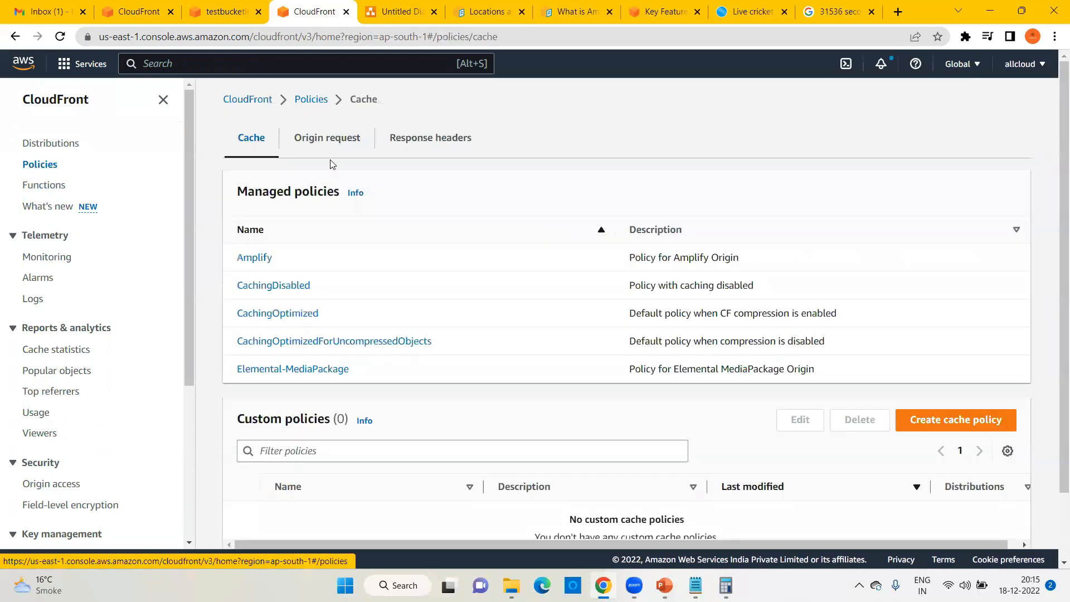
{"action": "left_click", "coordinate": [961, 419]}
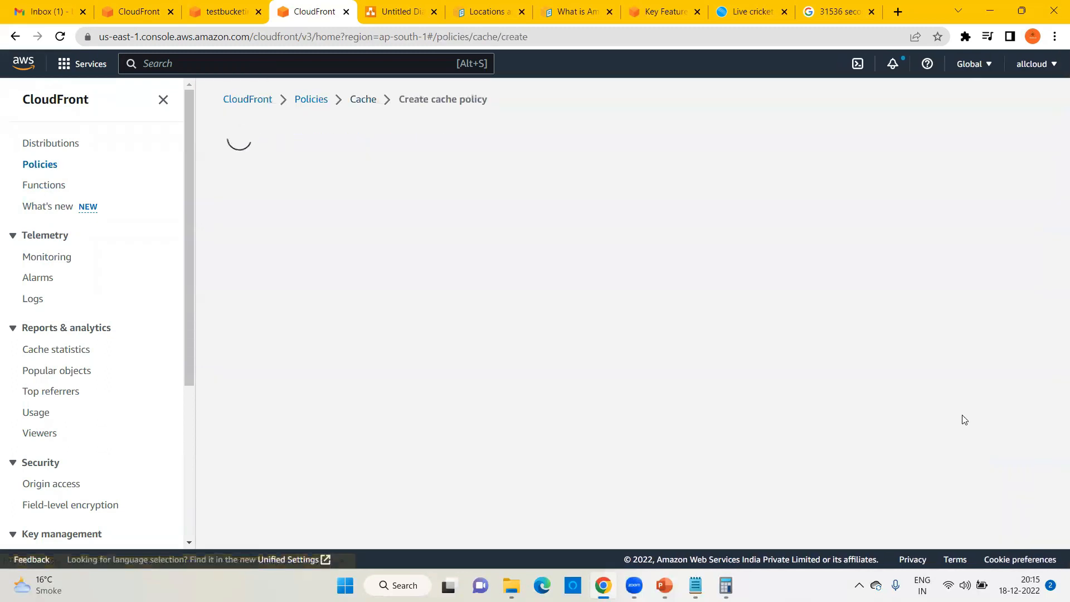
{"action": "scroll", "coordinate": [693, 387], "scroll_direction": "down", "scroll_amount": 1}
{"action": "left_click_drag", "start_coordinate": [393, 394], "coordinate": [264, 399]}
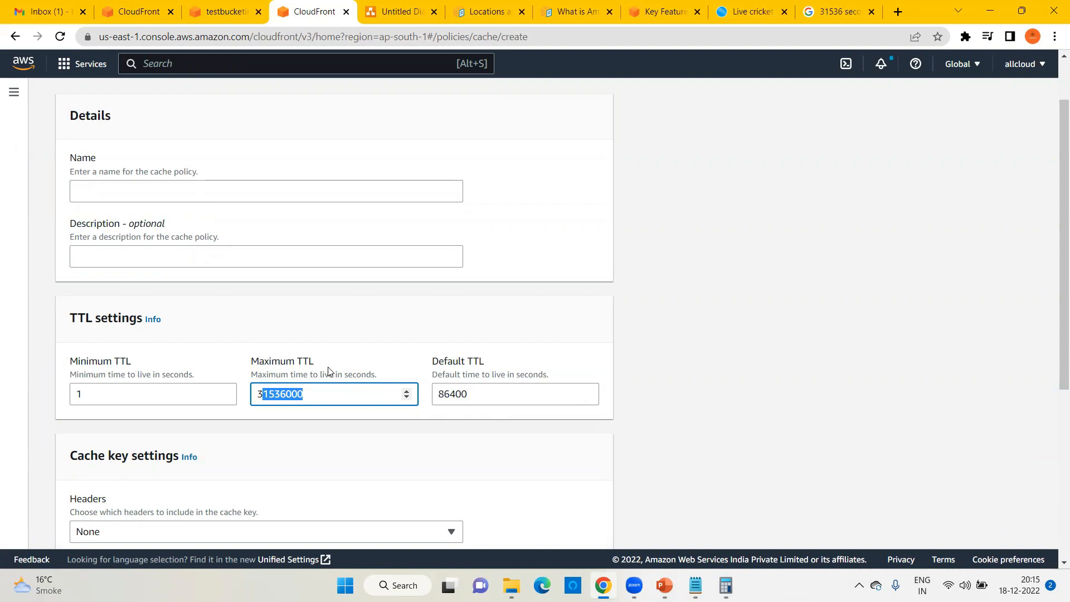
{"action": "left_click", "coordinate": [155, 7]}
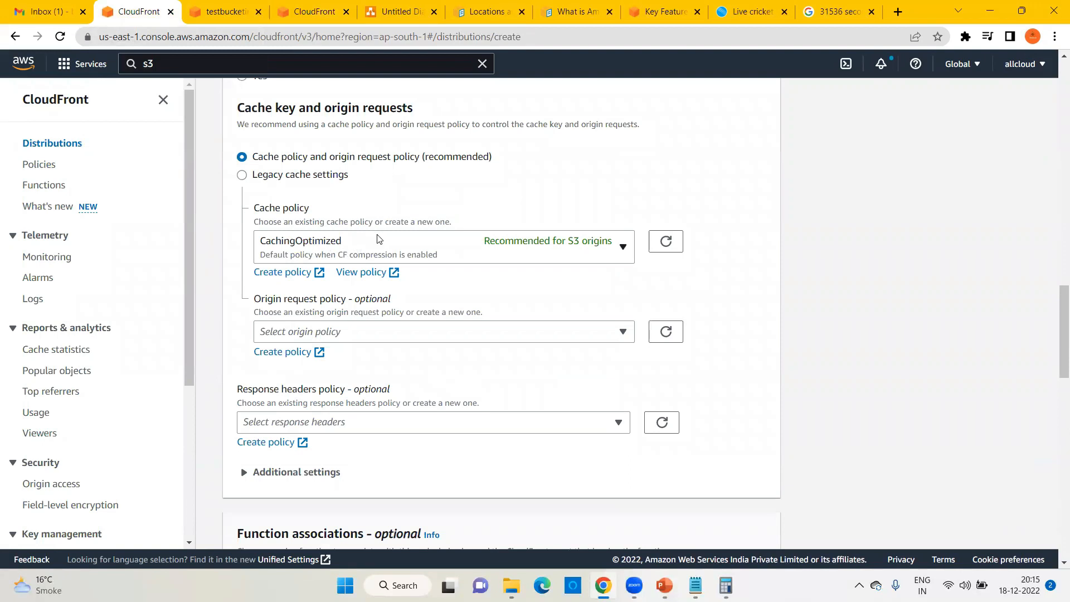
{"action": "scroll", "coordinate": [478, 333], "scroll_direction": "down", "scroll_amount": 2}
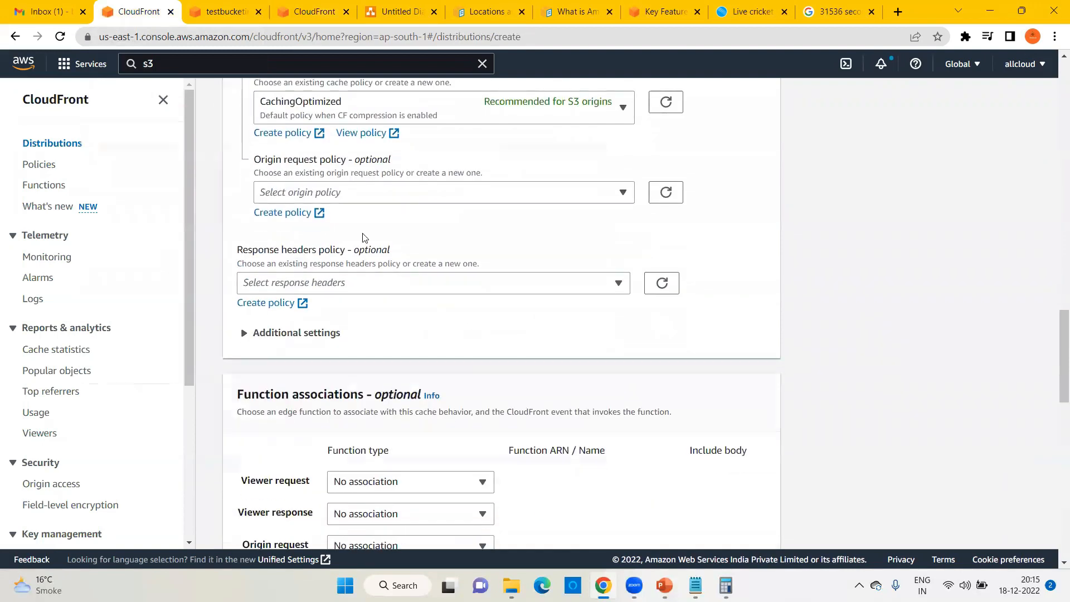
{"action": "scroll", "coordinate": [456, 380], "scroll_direction": "down", "scroll_amount": 2}
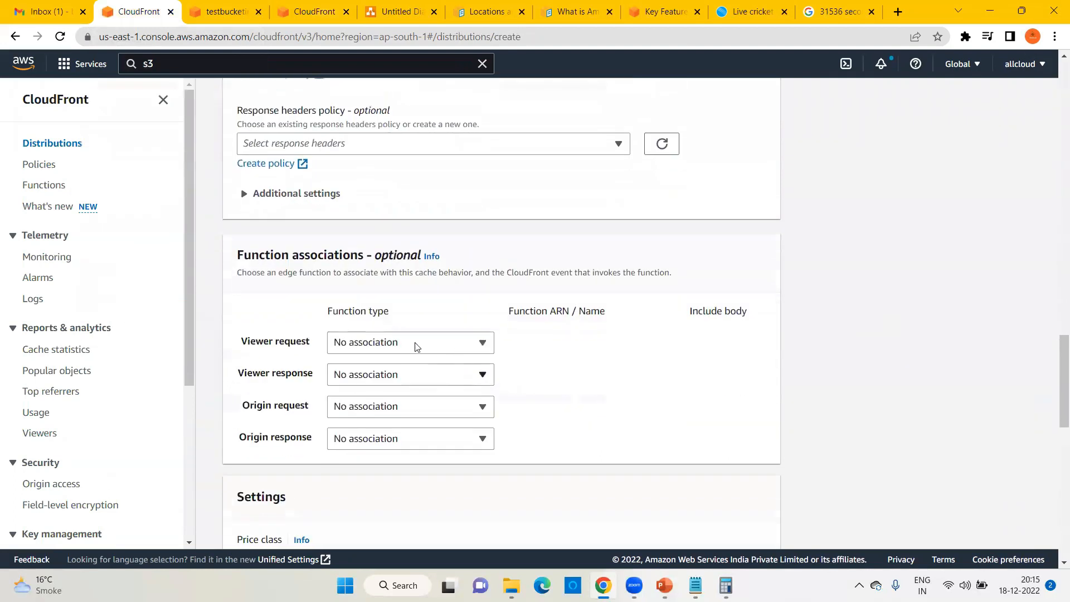
{"action": "scroll", "coordinate": [613, 426], "scroll_direction": "down", "scroll_amount": 3}
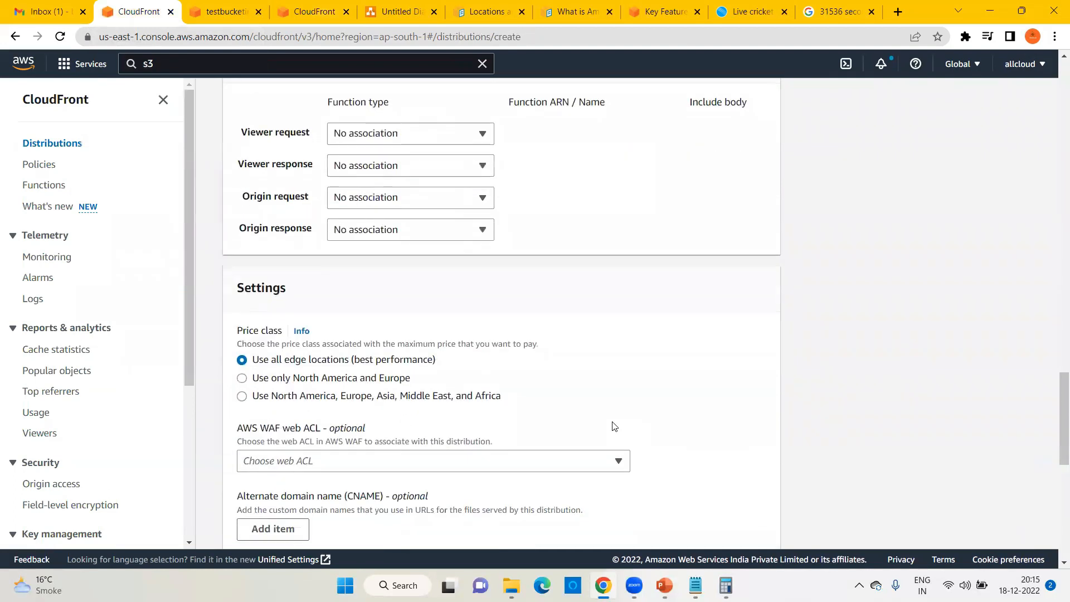
{"action": "scroll", "coordinate": [372, 367], "scroll_direction": "down", "scroll_amount": 2}
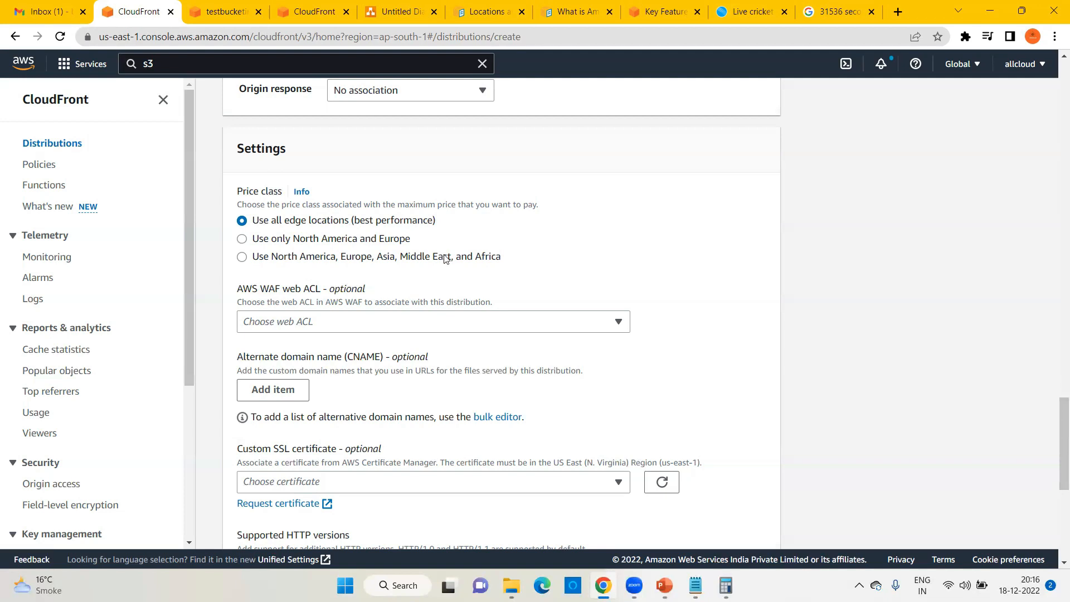
{"action": "scroll", "coordinate": [446, 260], "scroll_direction": "down", "scroll_amount": 4}
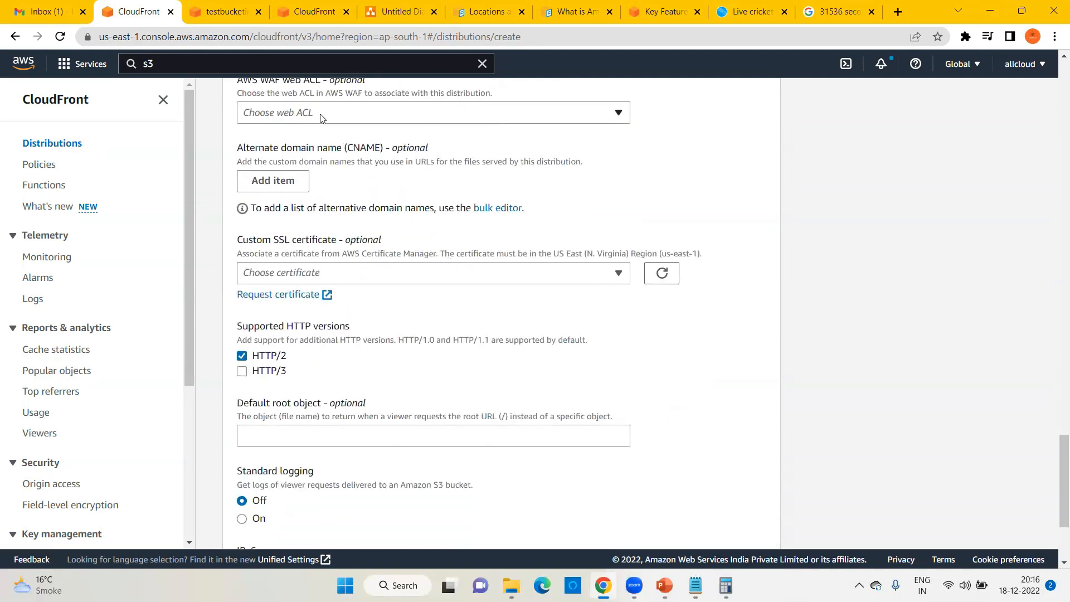
{"action": "scroll", "coordinate": [530, 384], "scroll_direction": "down", "scroll_amount": 3}
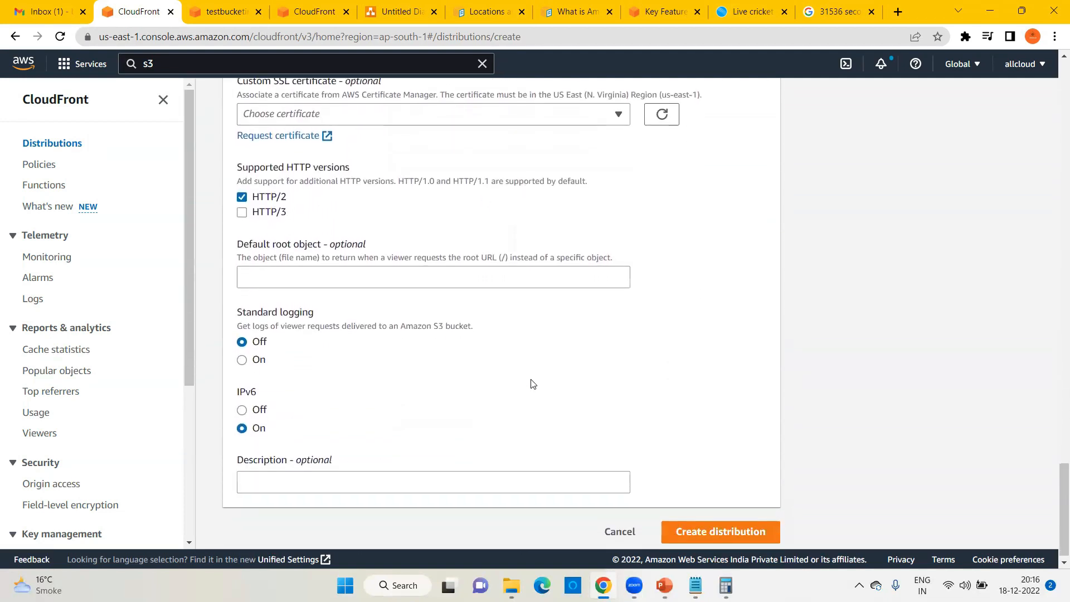
Step: Create the distribution and check its Enabled and Deploying status in the Distributions list
{"action": "left_click", "coordinate": [717, 523]}
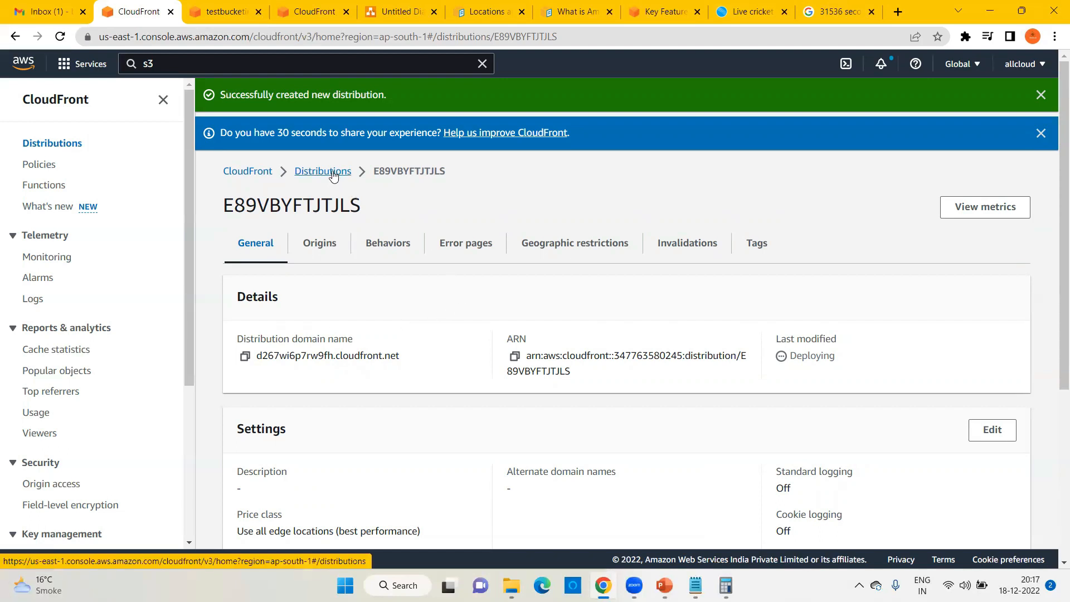
{"action": "left_click_drag", "start_coordinate": [311, 170], "coordinate": [323, 167]}
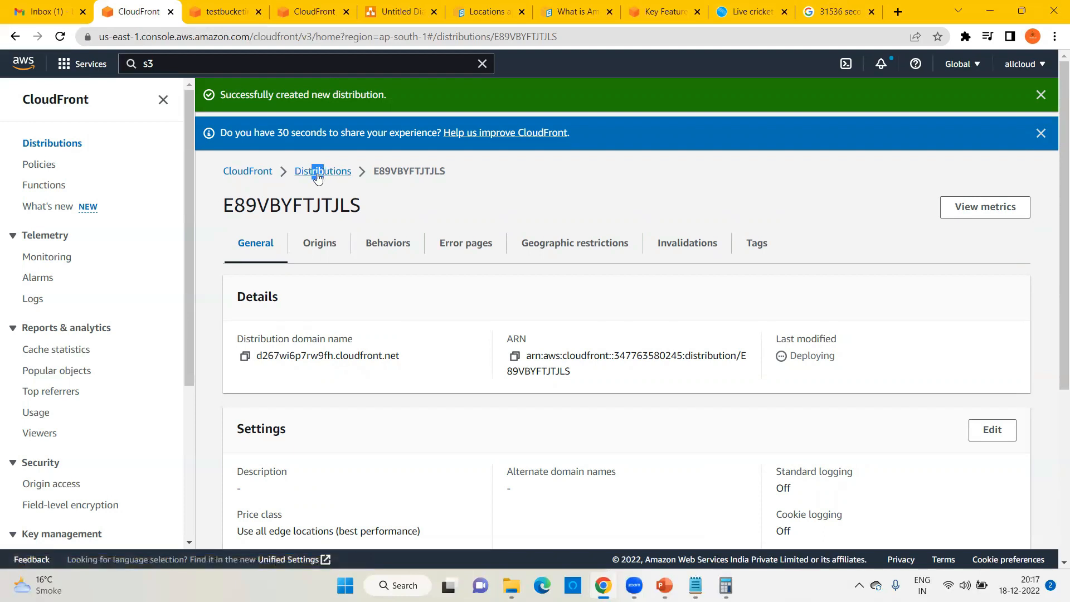
{"action": "left_click", "coordinate": [314, 172]}
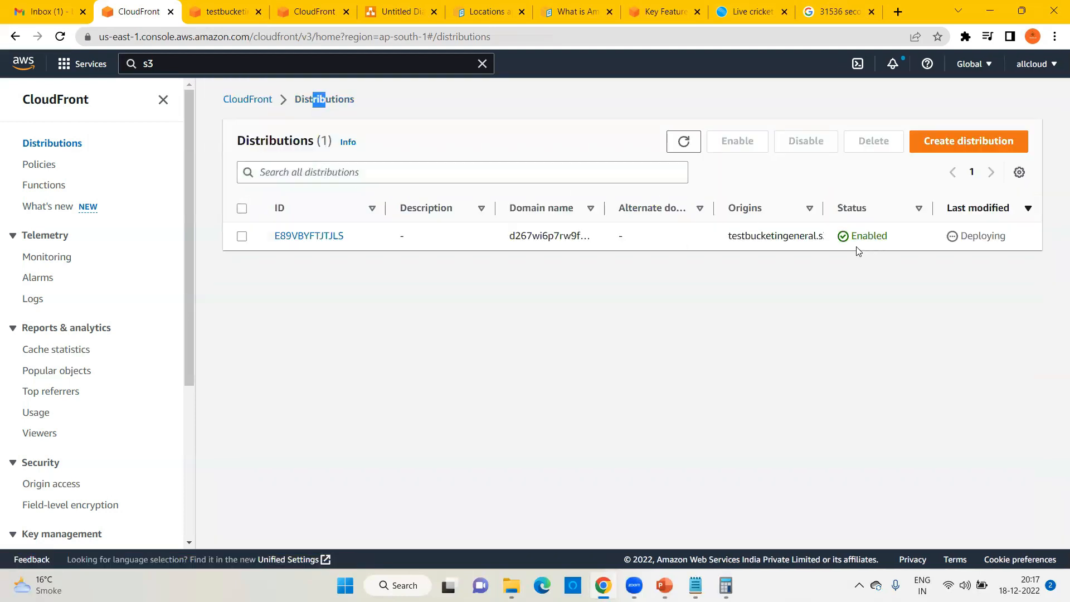
{"action": "left_click_drag", "start_coordinate": [851, 236], "coordinate": [881, 237]}
{"action": "left_click_drag", "start_coordinate": [962, 236], "coordinate": [1009, 243]}
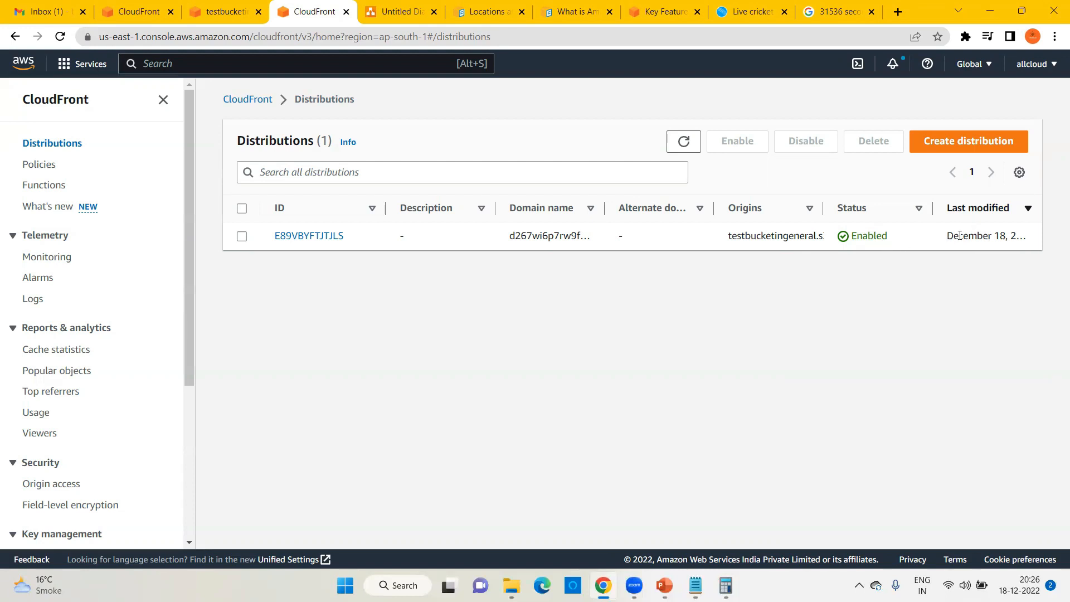
Step: Open distribution E89VBYFTJTJLS and copy its domain name d267wi6p7rw9fh.cloudfront.net into a new tab
{"action": "left_click_drag", "start_coordinate": [982, 235], "coordinate": [1010, 235]}
{"action": "left_click", "coordinate": [862, 307]}
{"action": "left_click", "coordinate": [303, 238]}
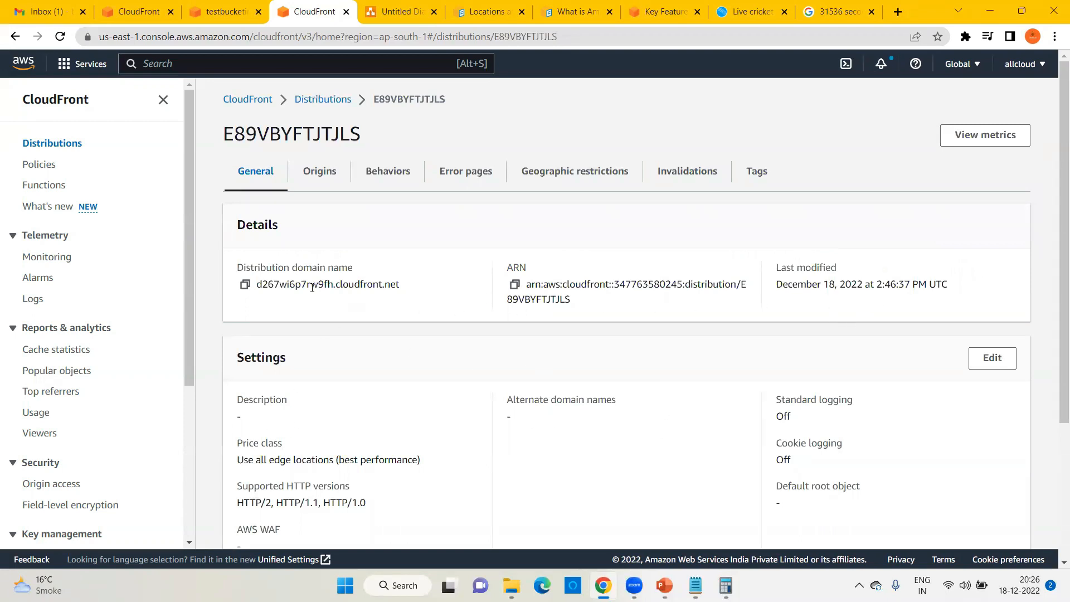
{"action": "left_click_drag", "start_coordinate": [236, 267], "coordinate": [361, 271]}
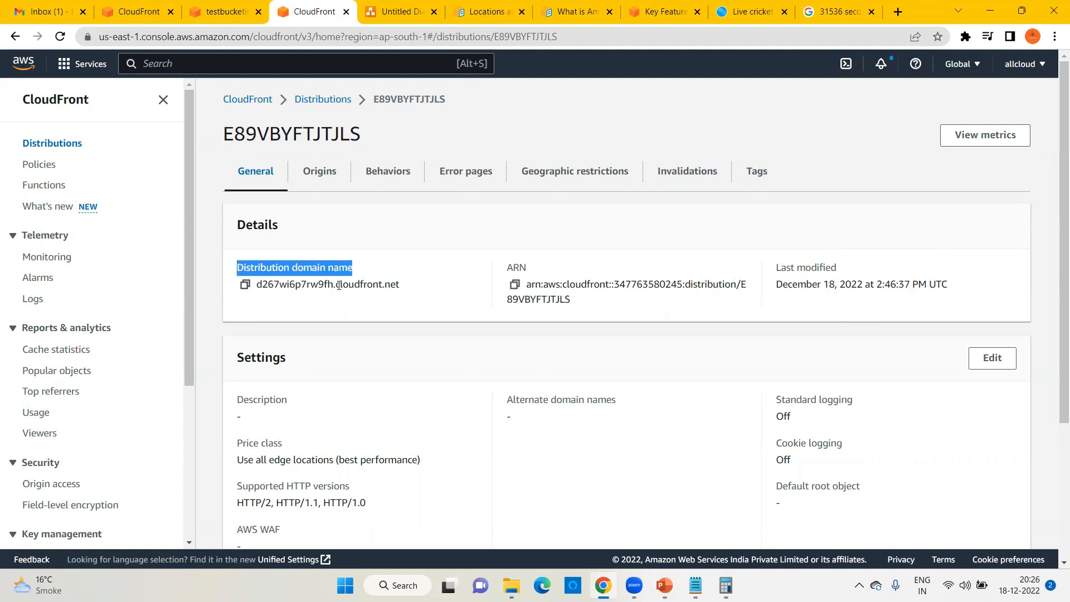
{"action": "left_click_drag", "start_coordinate": [400, 285], "coordinate": [256, 284]}
{"action": "key", "text": "ctrl+c"}
{"action": "key", "text": "ctrl+t"}
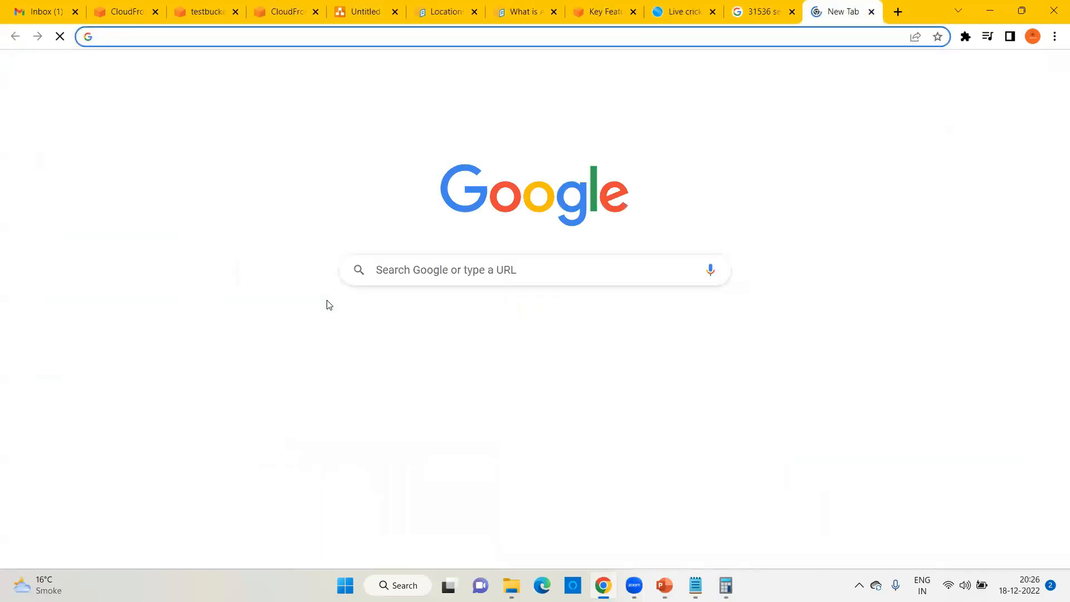
Step: Enter d267wi6p7rw9fh.cloudfront.net/index.html as the new tab's address without loading it
{"action": "key", "text": "ctrl+v"}
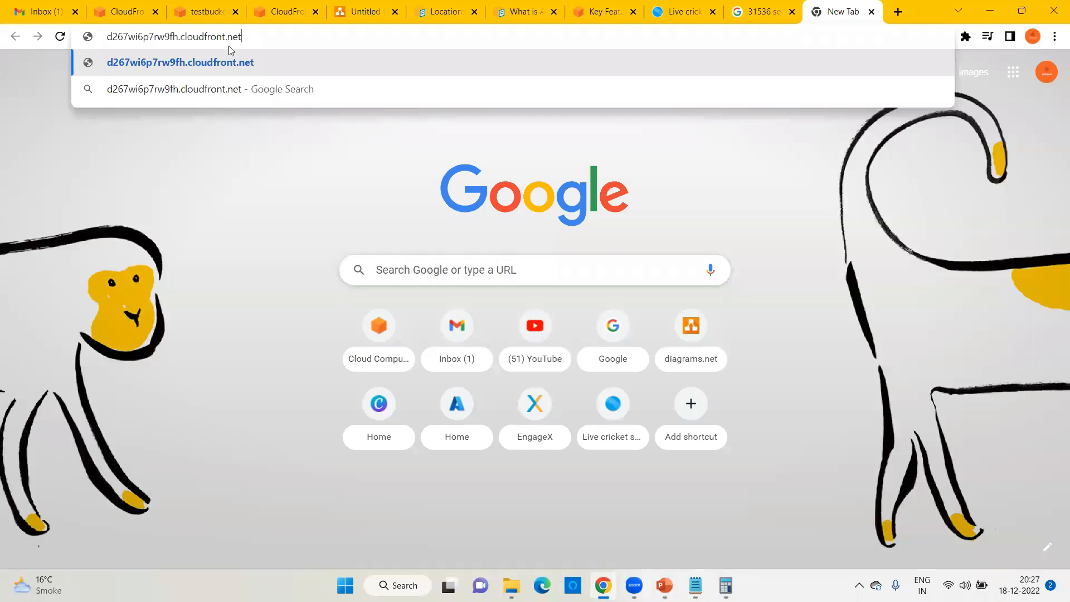
{"action": "left_click", "coordinate": [203, 11]}
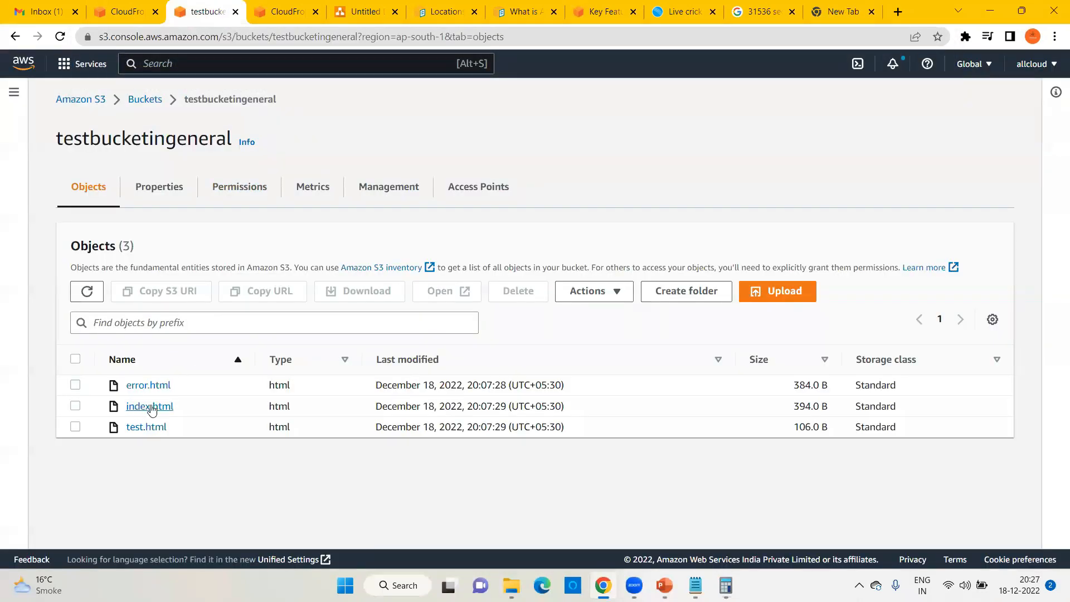
{"action": "left_click", "coordinate": [836, 7]}
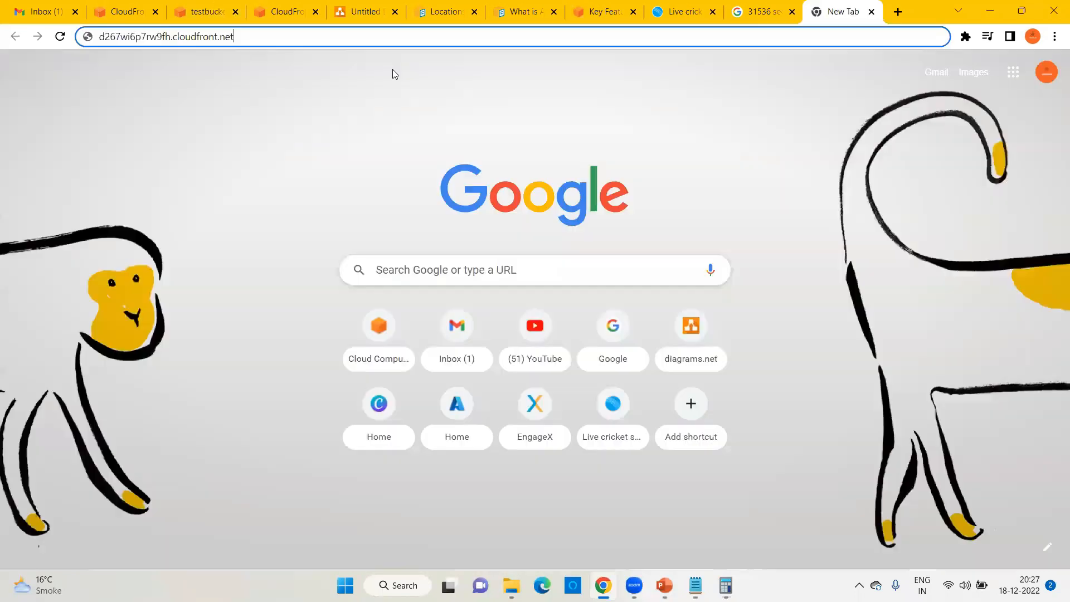
{"action": "type", "text": "/ind"}
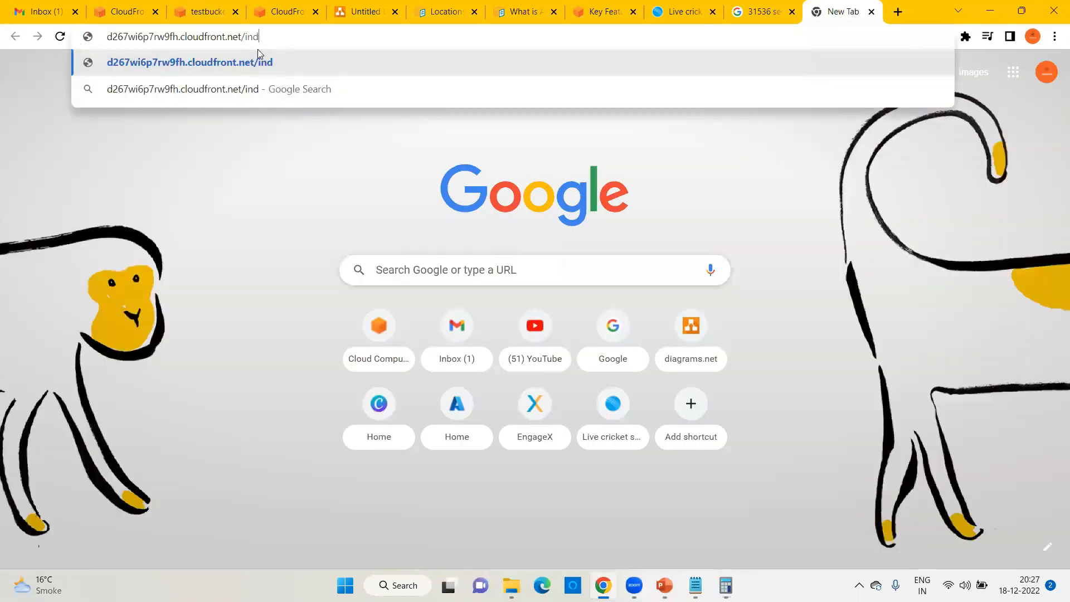
{"action": "type", "text": "ex.html"}
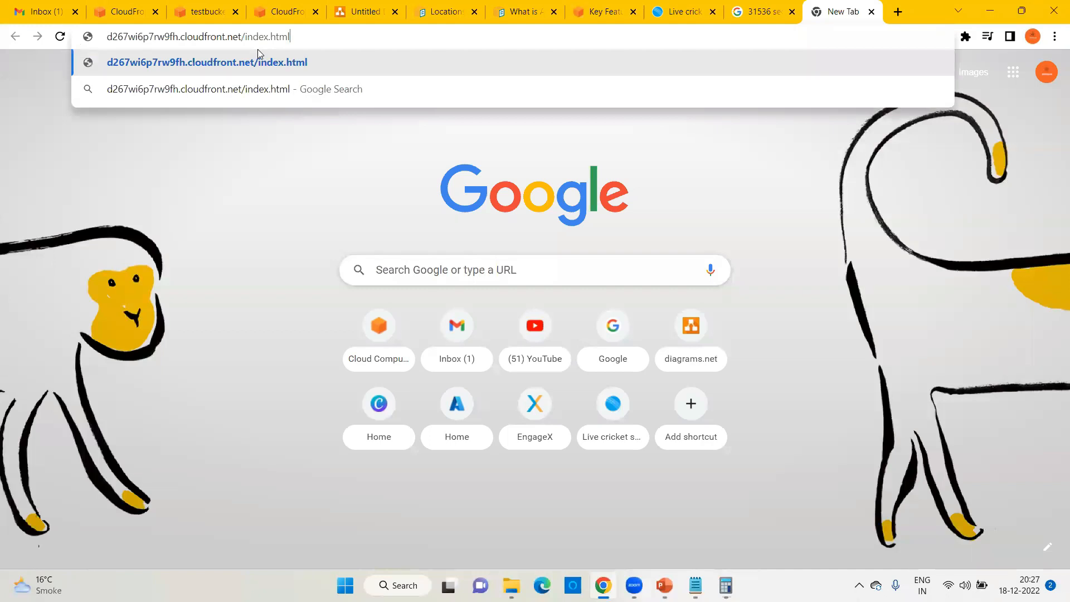
{"action": "key", "text": "alt+Tab"}
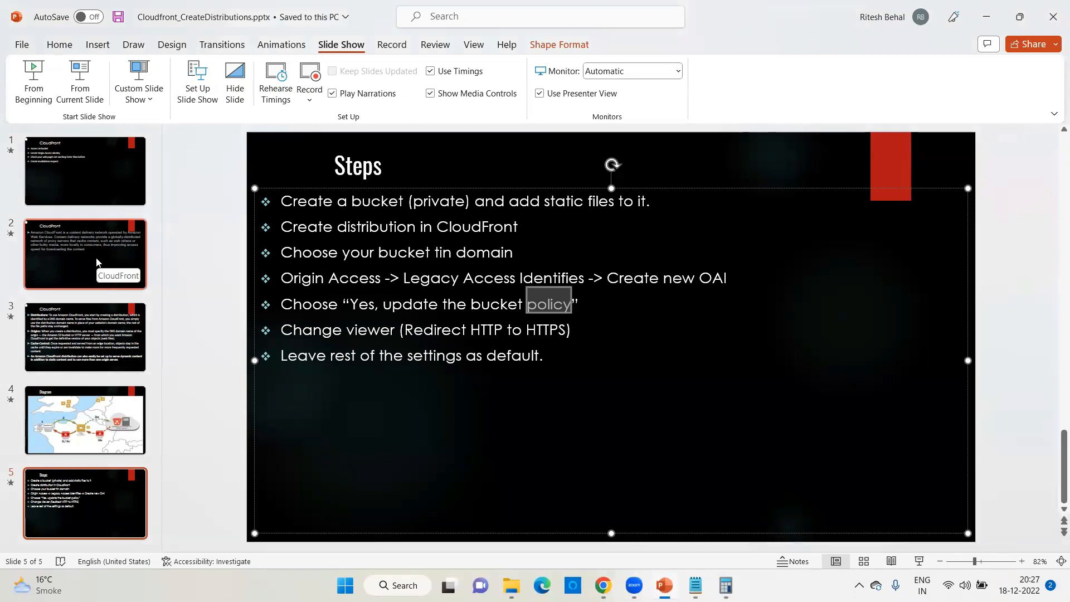
Step: View slide 3 on CloudFront distributions, origins and cache control, then return to the browser
{"action": "left_click", "coordinate": [85, 343]}
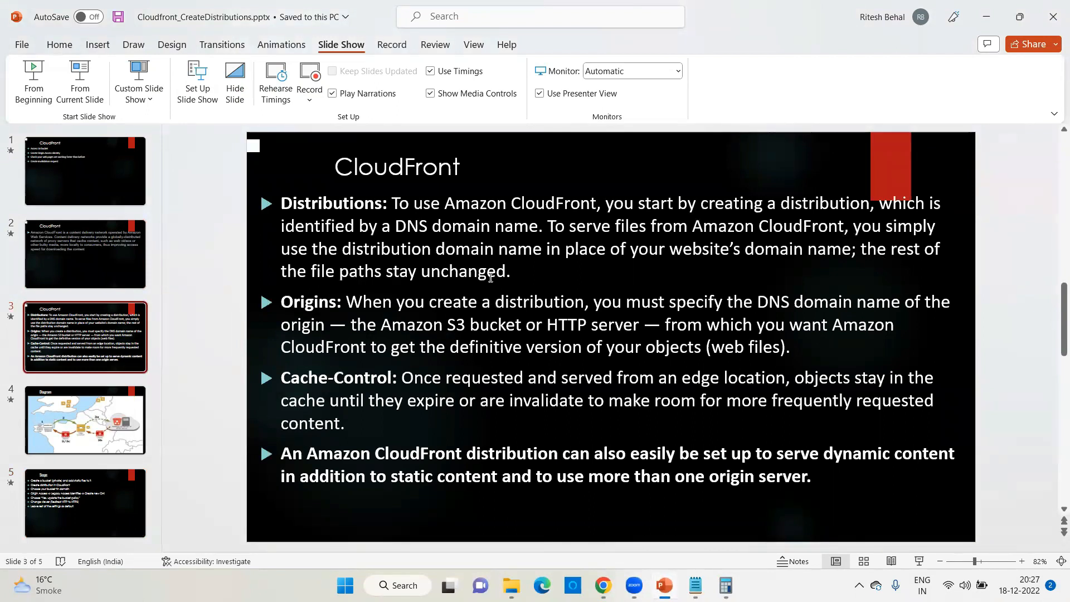
{"action": "left_click", "coordinate": [603, 585]}
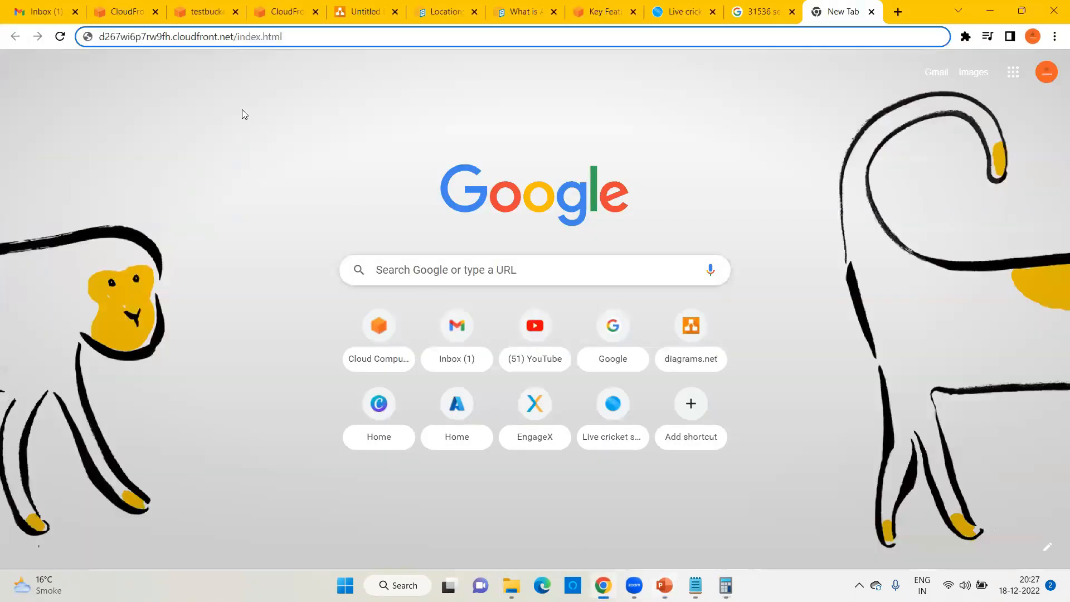
Step: Open Chrome Developer Tools on the Network panel and clear the request log
{"action": "left_click", "coordinate": [1054, 37]}
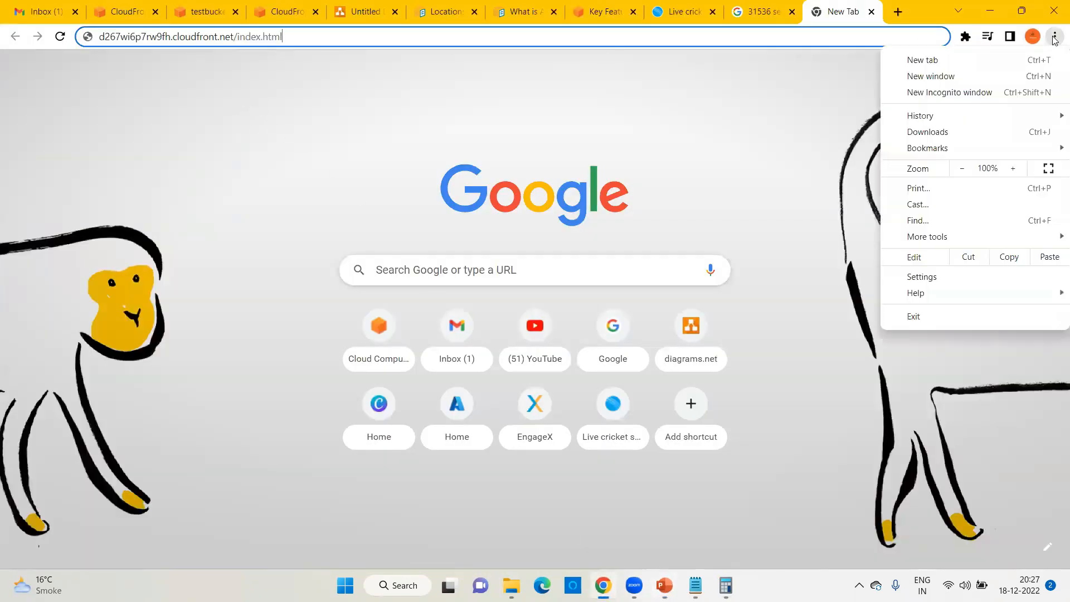
{"action": "left_click", "coordinate": [980, 358]}
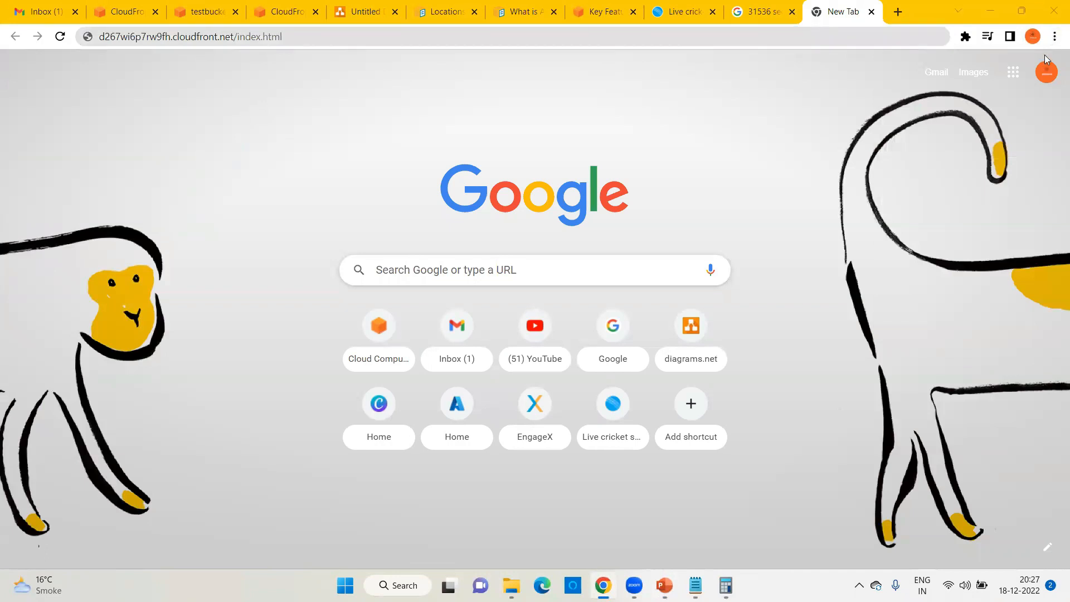
{"action": "left_click", "coordinate": [1054, 37]}
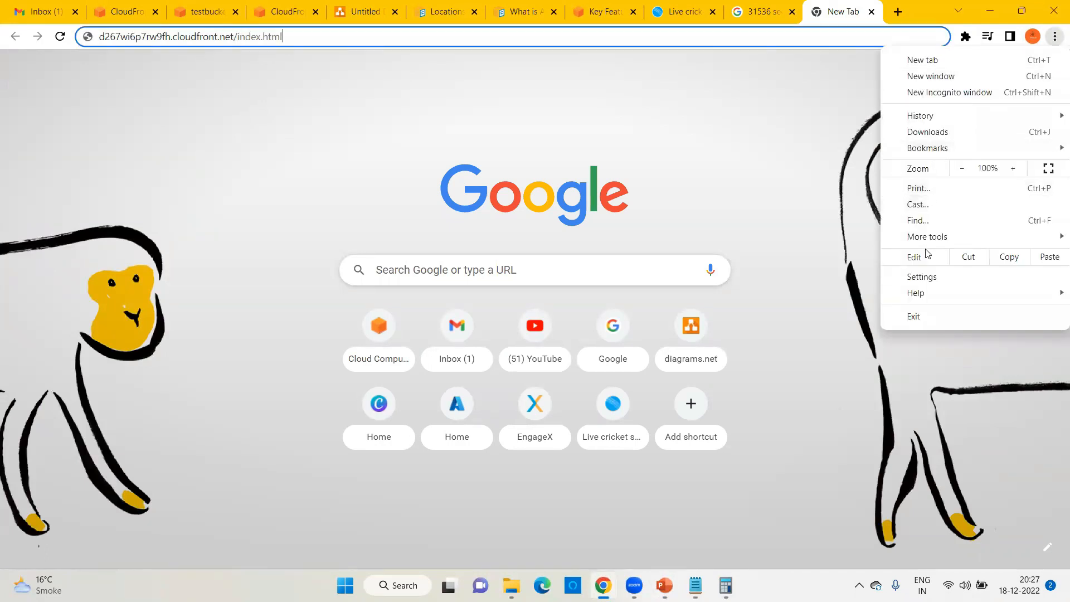
{"action": "mouse_move", "coordinate": [926, 236]}
{"action": "left_click", "coordinate": [730, 354]}
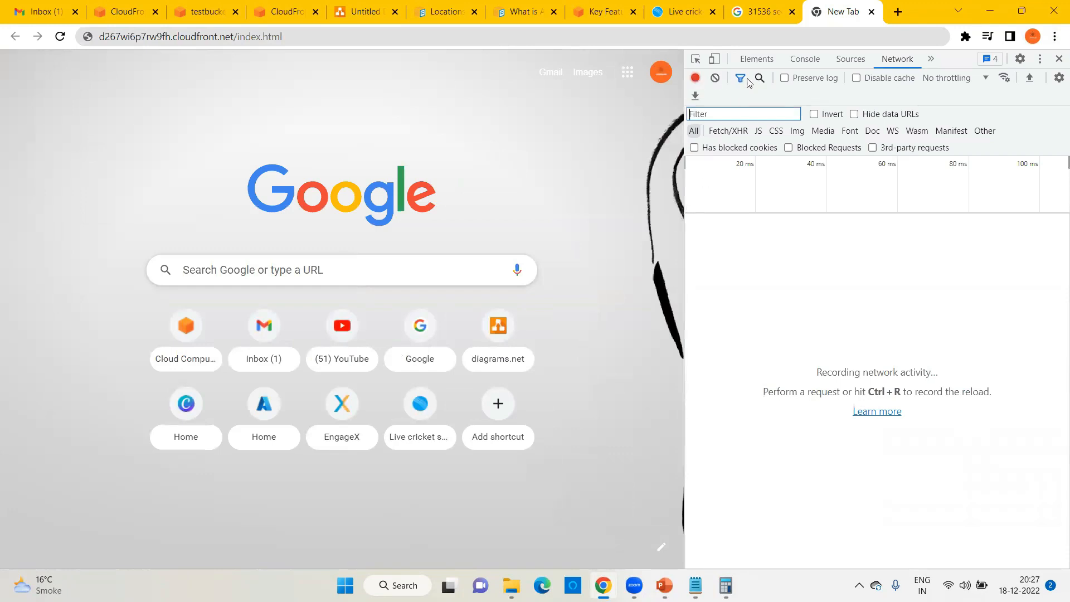
{"action": "left_click", "coordinate": [715, 79]}
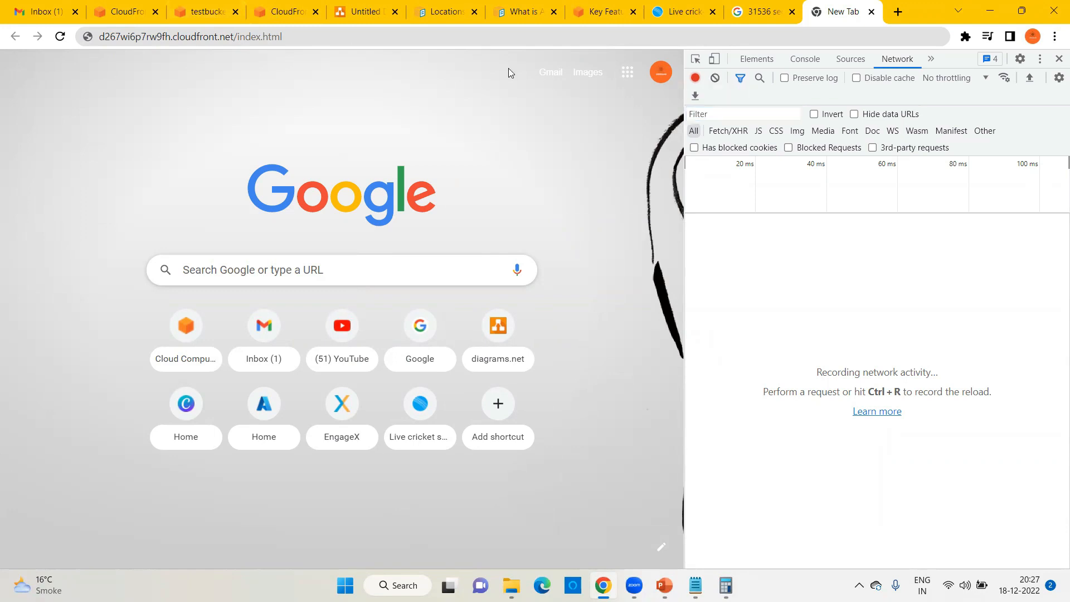
Step: Load and reload the CloudFront index.html, widening the time column to see the 304 response
{"action": "left_click", "coordinate": [304, 40]}
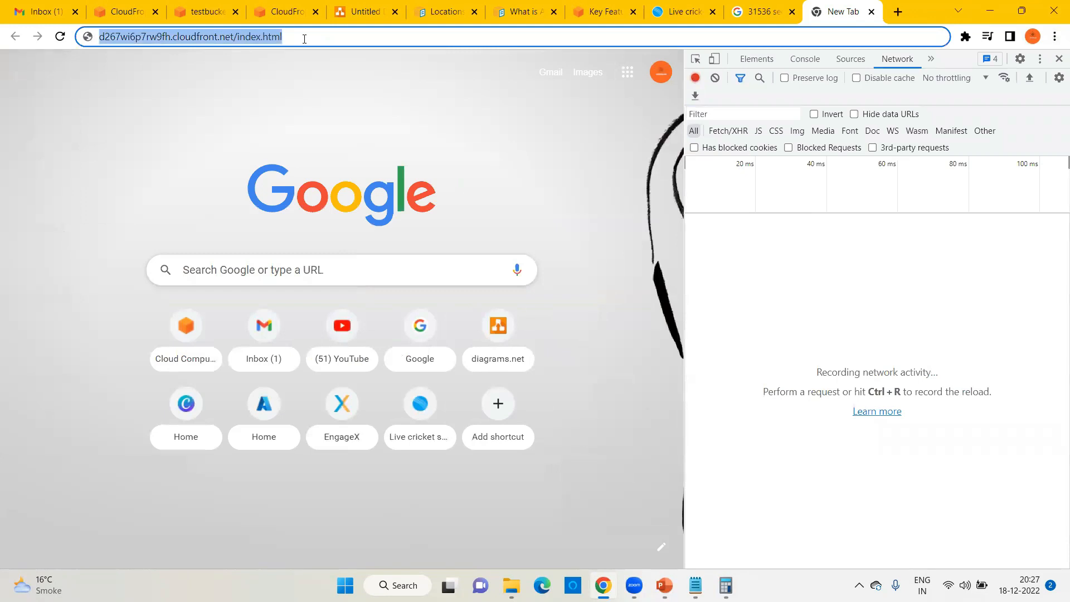
{"action": "key", "text": "Return"}
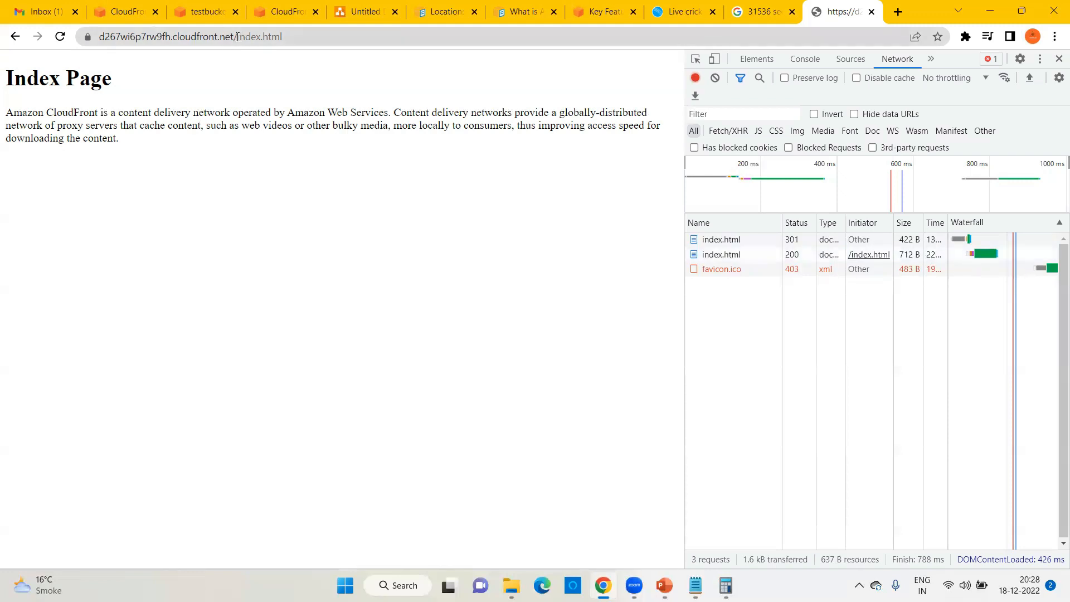
{"action": "left_click", "coordinate": [277, 37]}
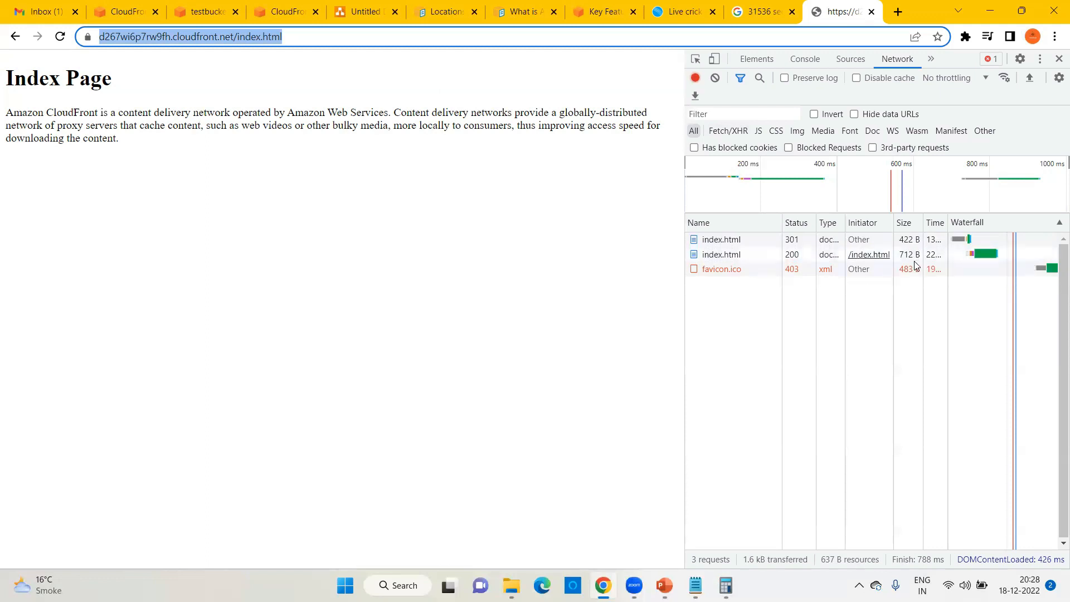
{"action": "left_click_drag", "start_coordinate": [947, 220], "coordinate": [973, 221]}
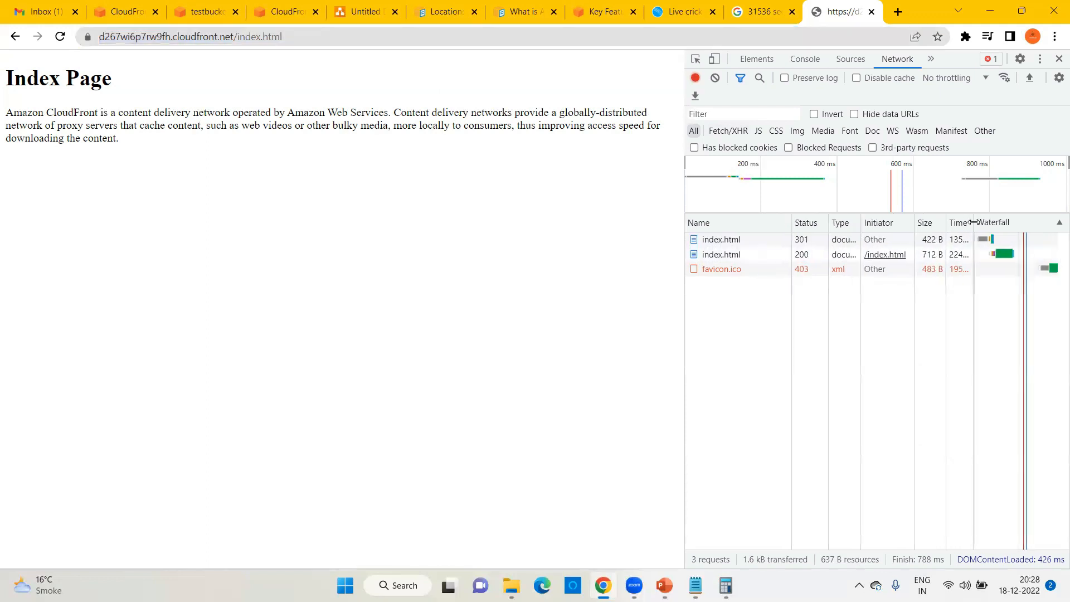
{"action": "left_click", "coordinate": [184, 42]}
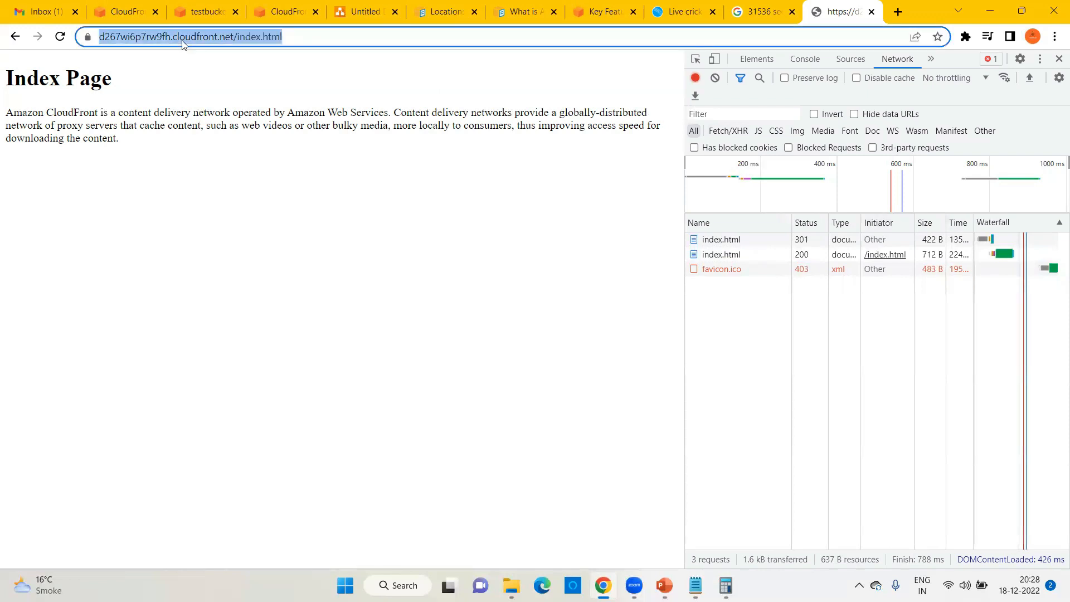
{"action": "key", "text": "Return"}
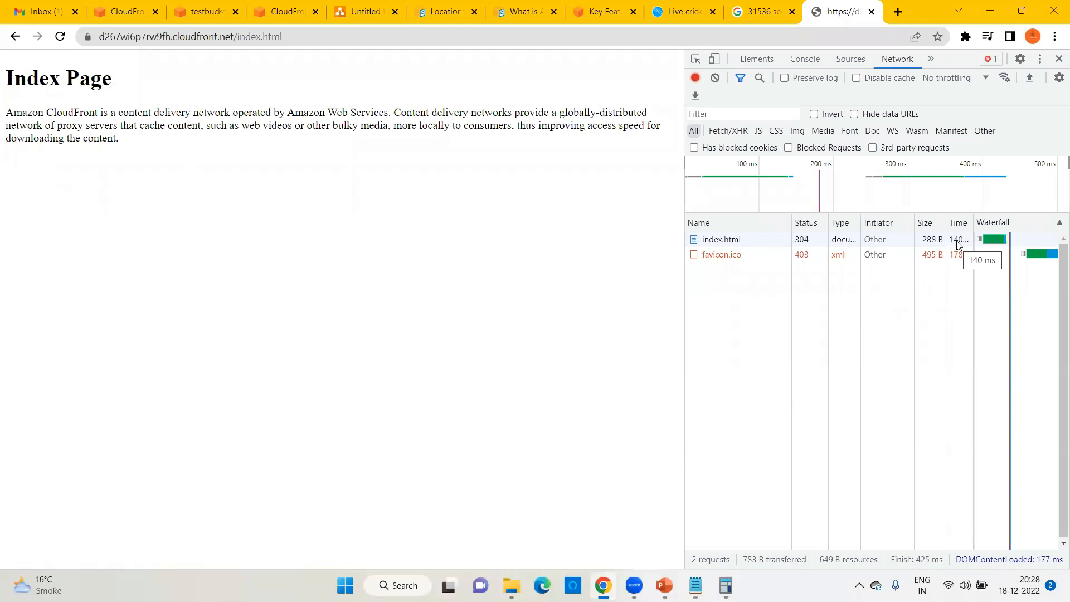
{"action": "left_click", "coordinate": [221, 45]}
{"action": "key", "text": "Return"}
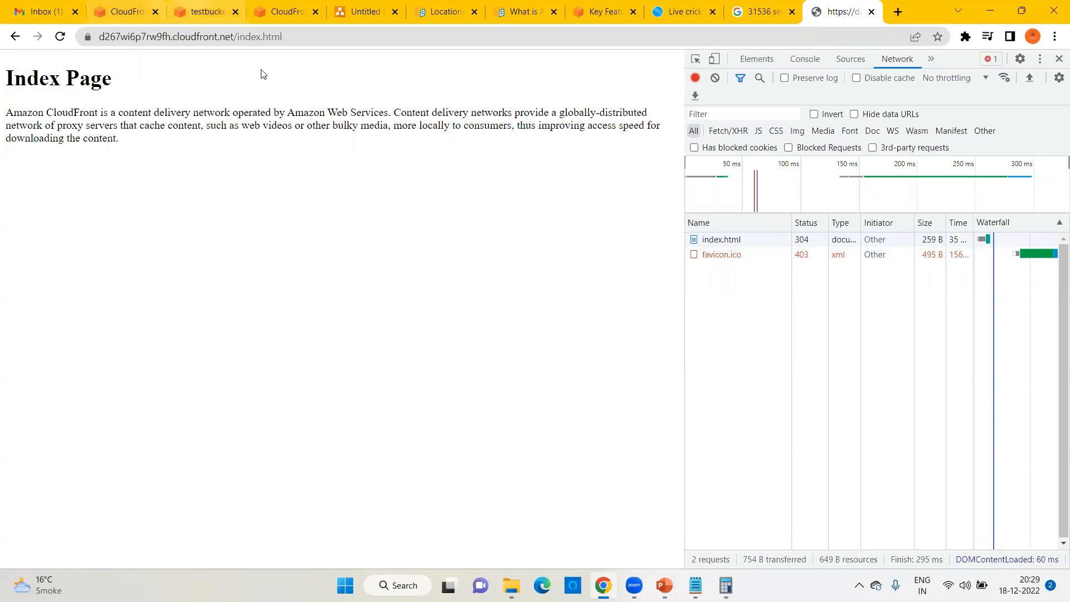
{"action": "double_click", "coordinate": [283, 37]}
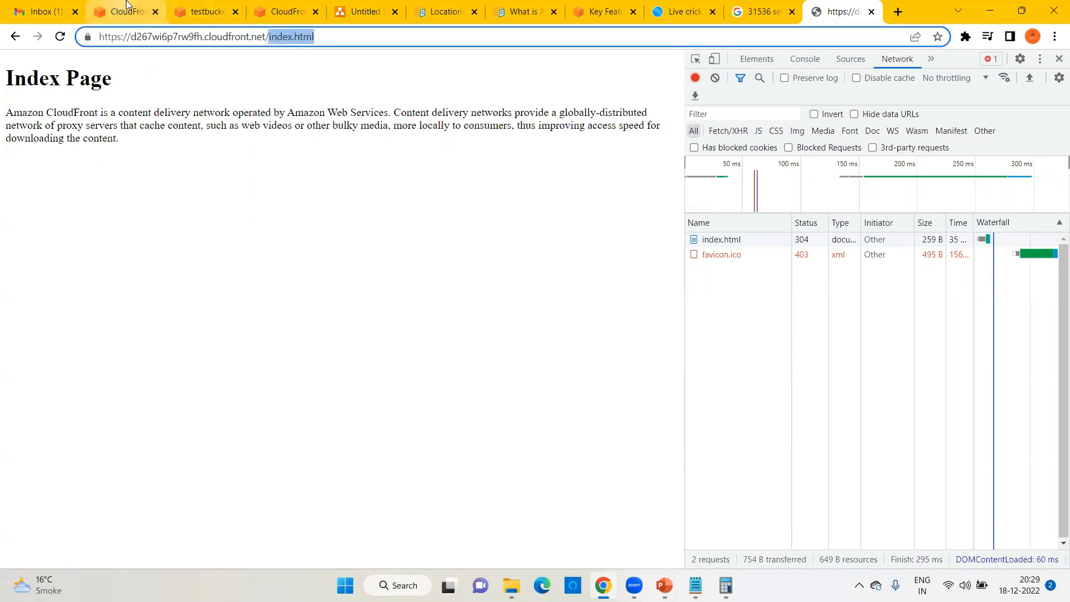
{"action": "left_click", "coordinate": [227, 6]}
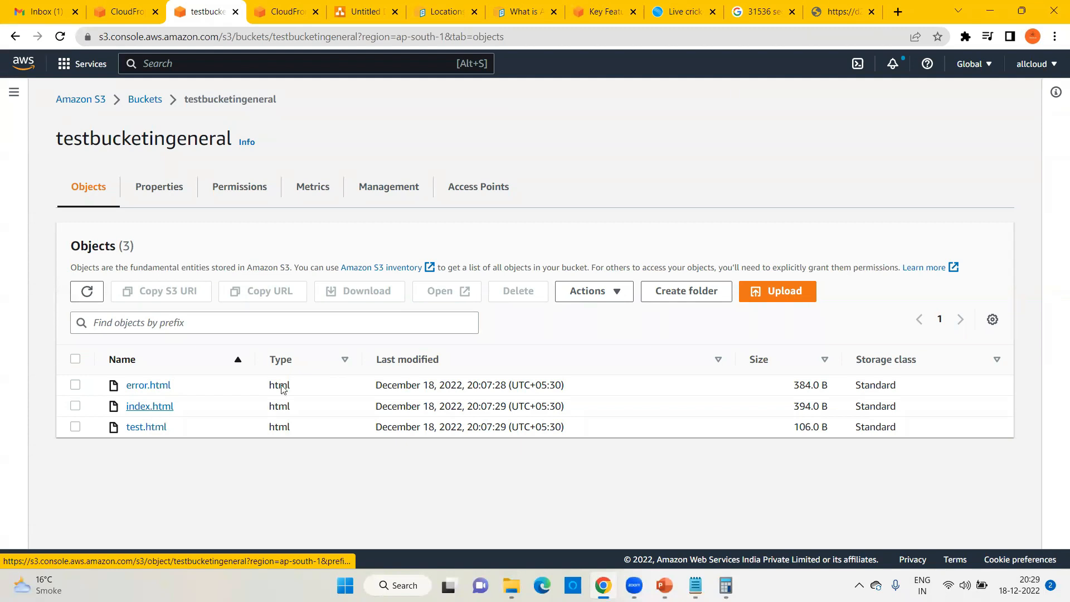
{"action": "left_click", "coordinate": [836, 12]}
{"action": "key", "text": "Left"}
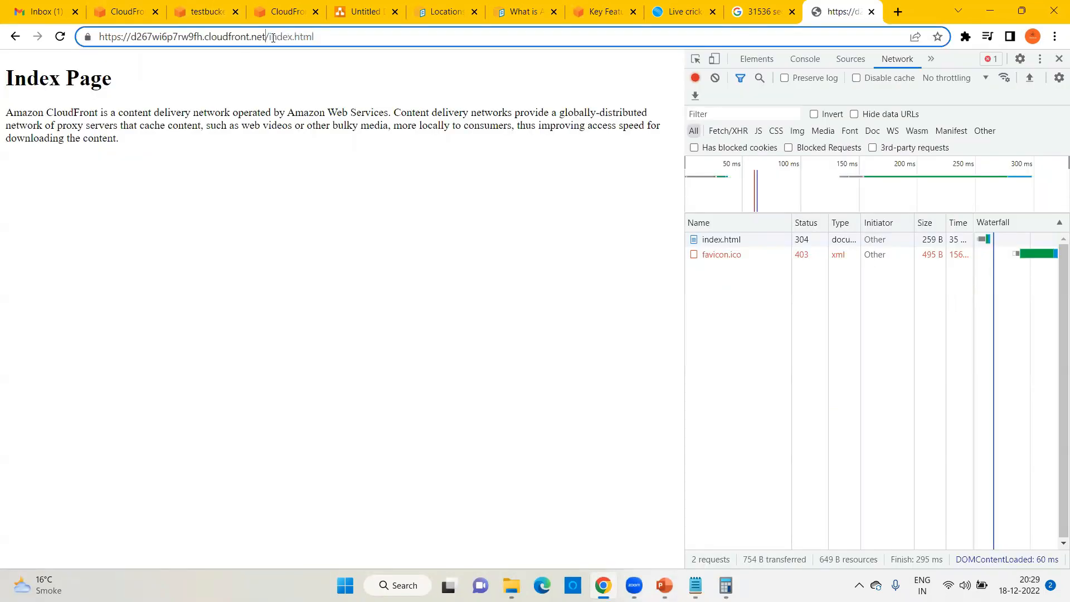
{"action": "key", "text": "shift+End"}
{"action": "left_click", "coordinate": [203, 12]}
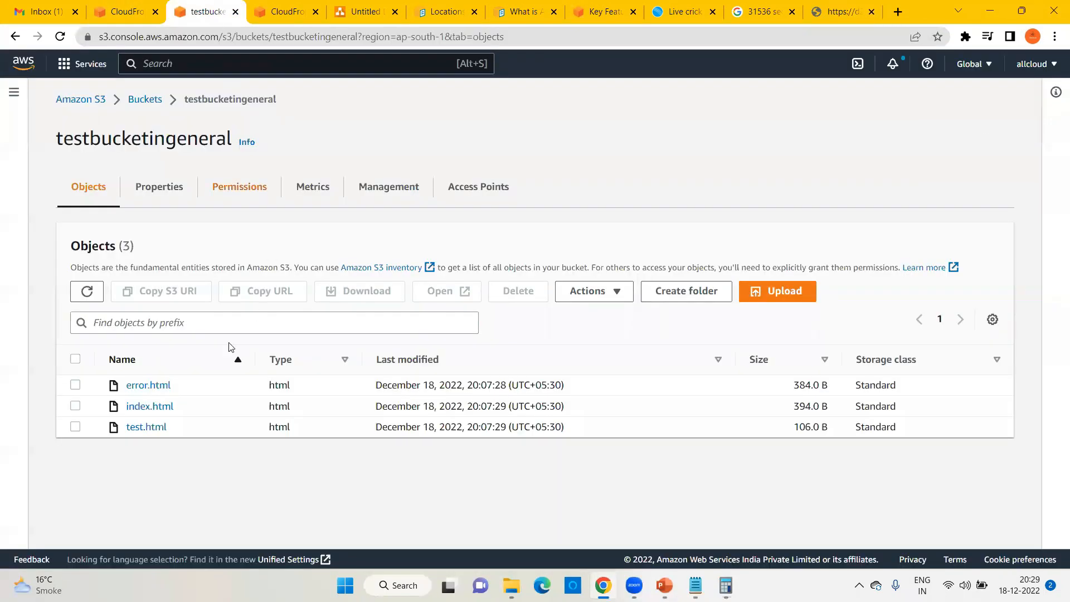
{"action": "left_click", "coordinate": [845, 7]}
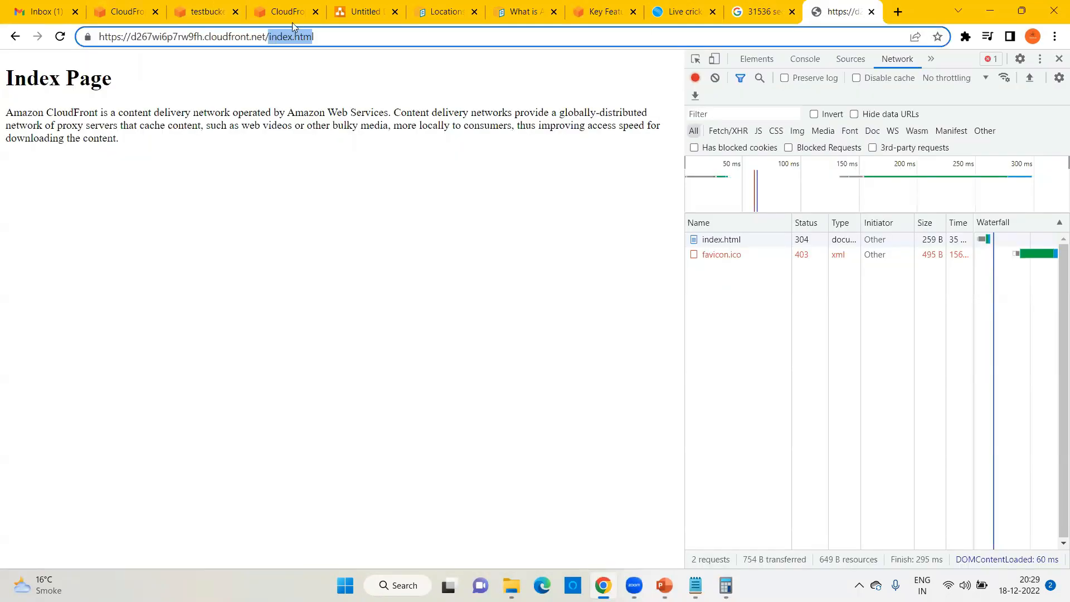
Step: Replace index.html with error.html in the CloudFront URL and load it
{"action": "double_click", "coordinate": [269, 38]}
{"action": "key", "text": "shift+End"}
{"action": "type", "text": "er"}
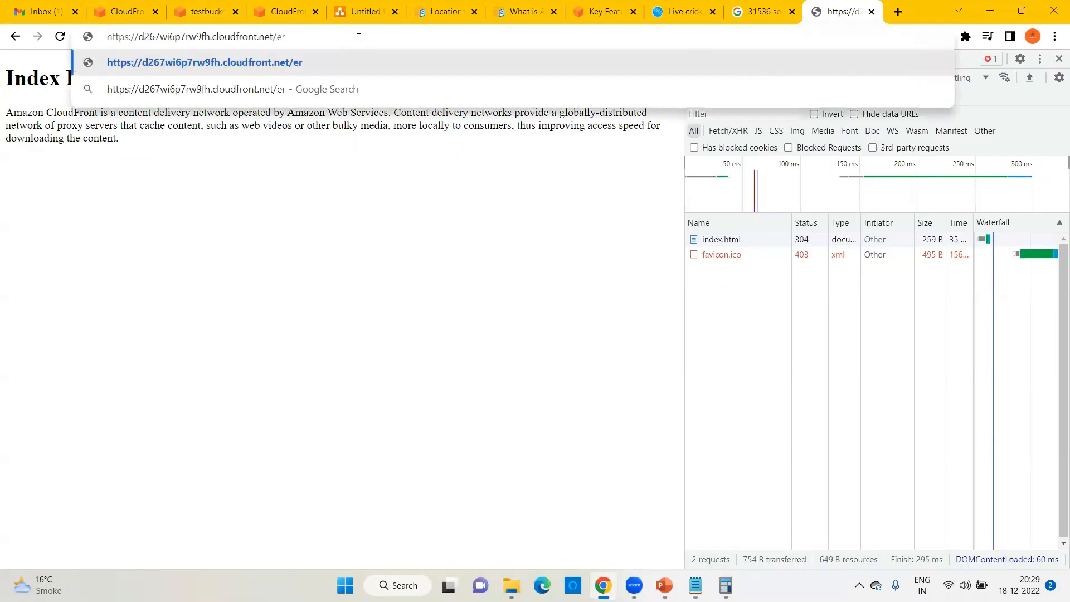
{"action": "type", "text": "ror.html"}
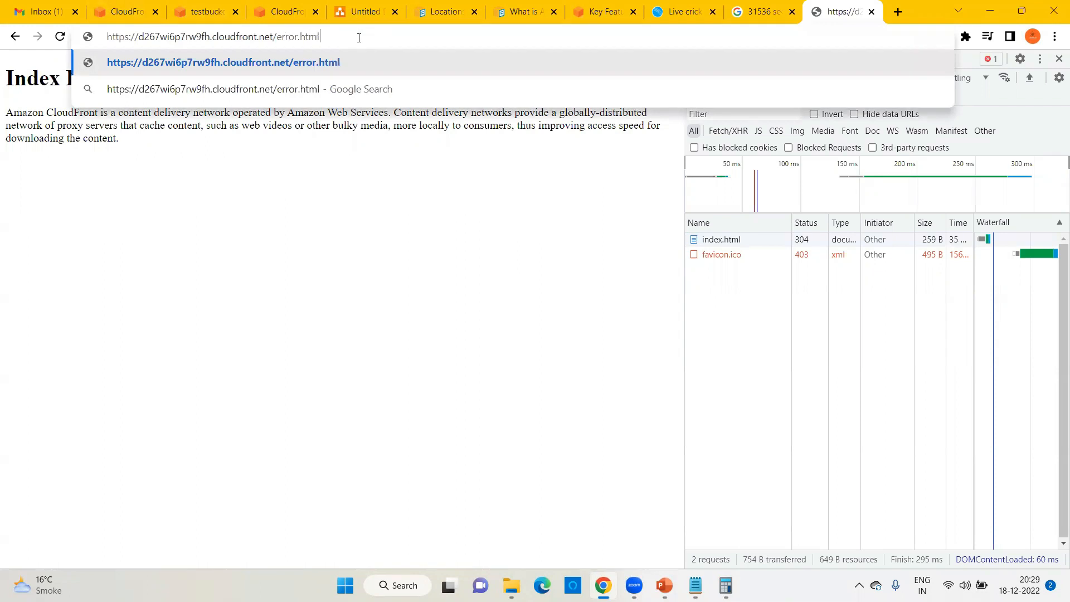
{"action": "key", "text": "Return"}
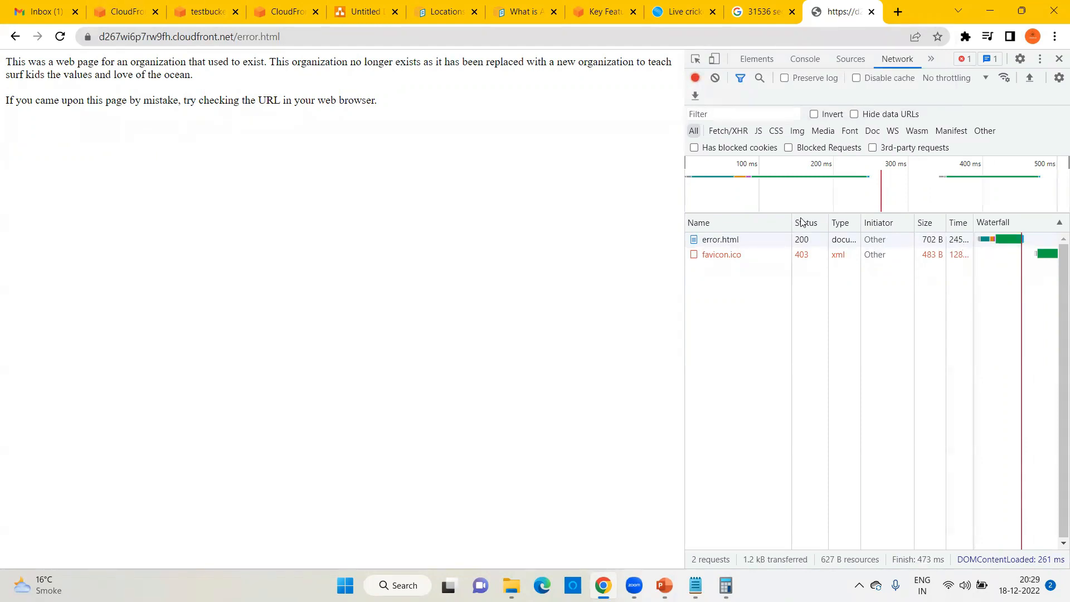
Step: Reload the error.html page three times to compare response timings
{"action": "left_click", "coordinate": [217, 38]}
{"action": "key", "text": "Return"}
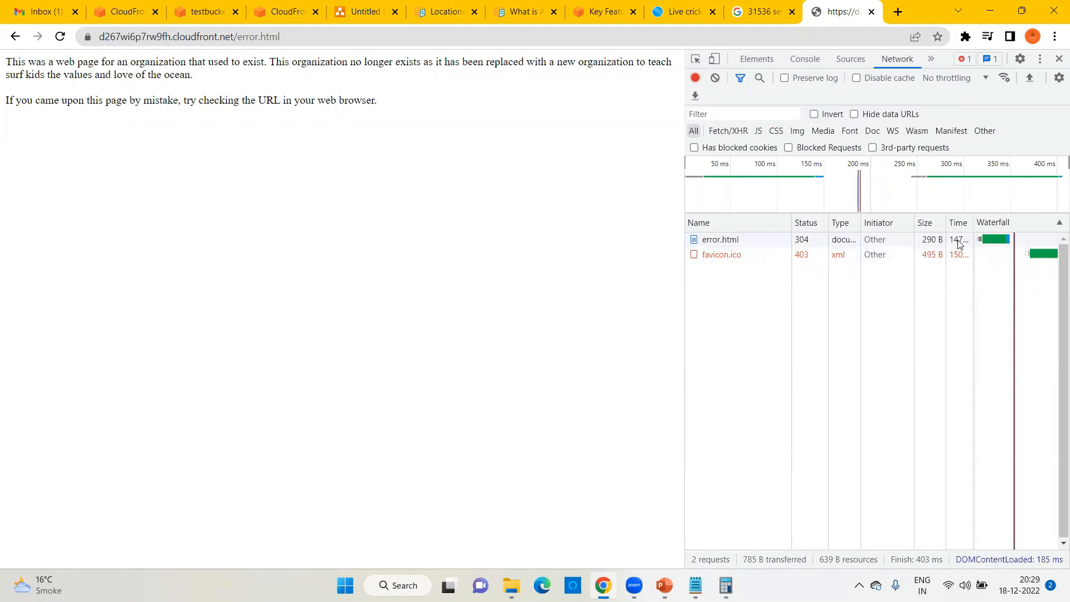
{"action": "left_click", "coordinate": [265, 38]}
{"action": "key", "text": "Return"}
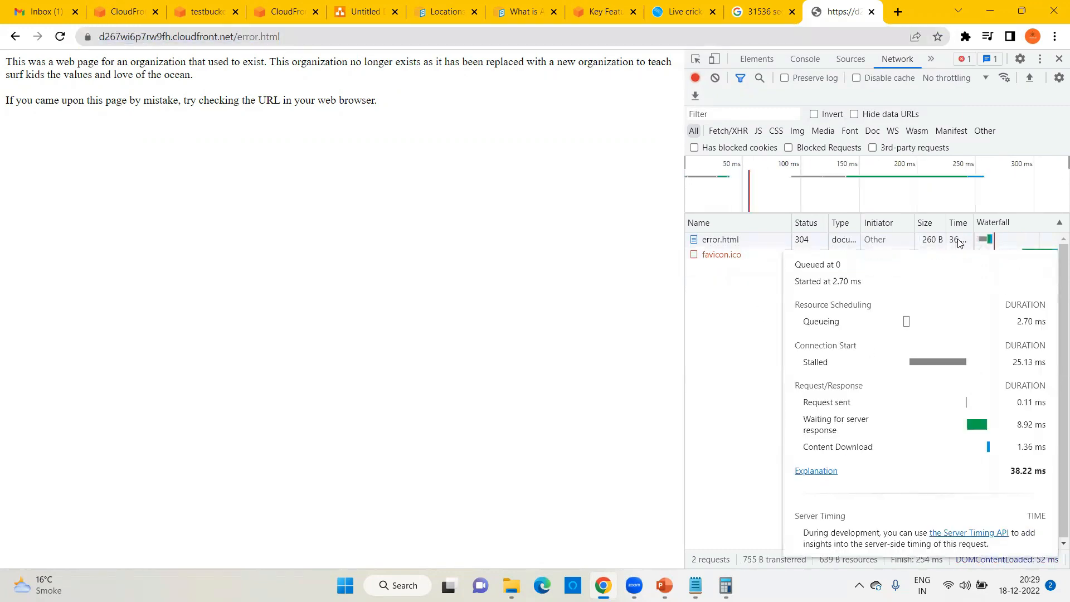
{"action": "left_click", "coordinate": [187, 38]}
{"action": "key", "text": "Return"}
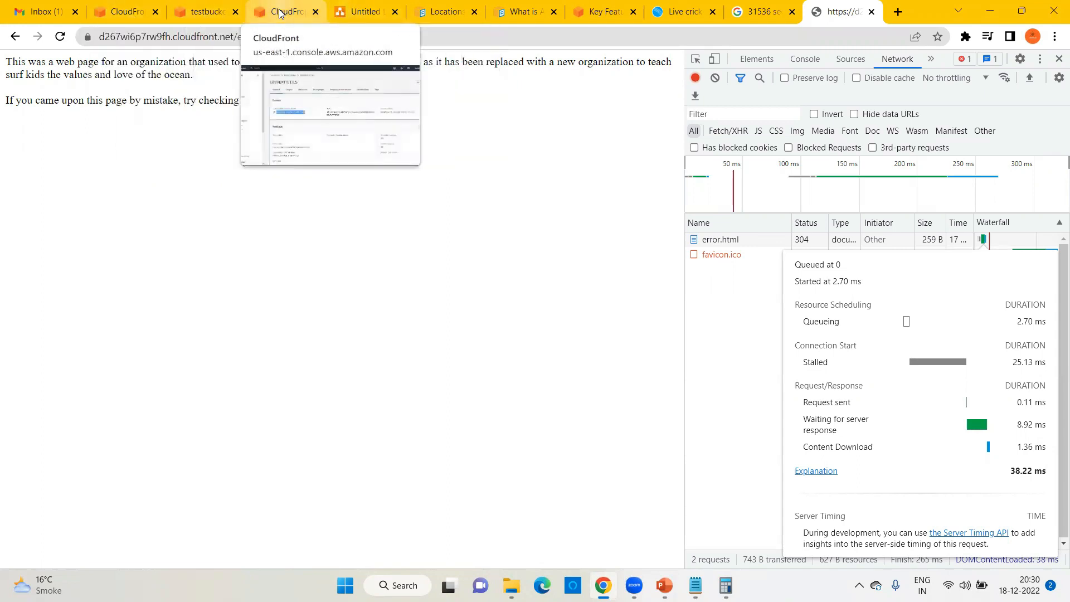
Step: Start a new upload to the S3 bucket and open Google in a new tab
{"action": "left_click", "coordinate": [207, 11]}
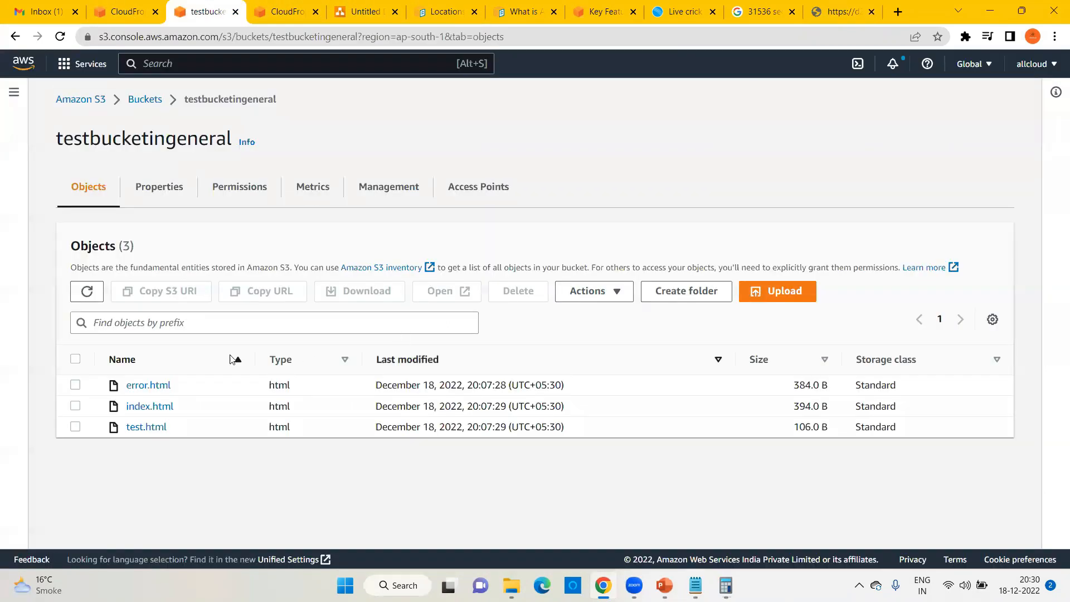
{"action": "left_click", "coordinate": [803, 288]}
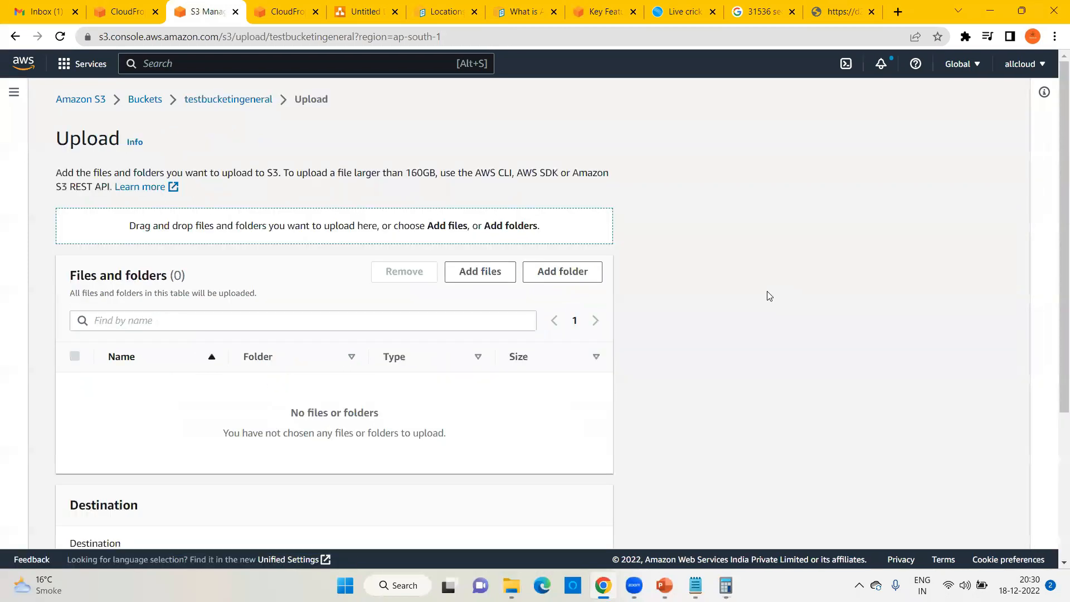
{"action": "left_click", "coordinate": [898, 12]}
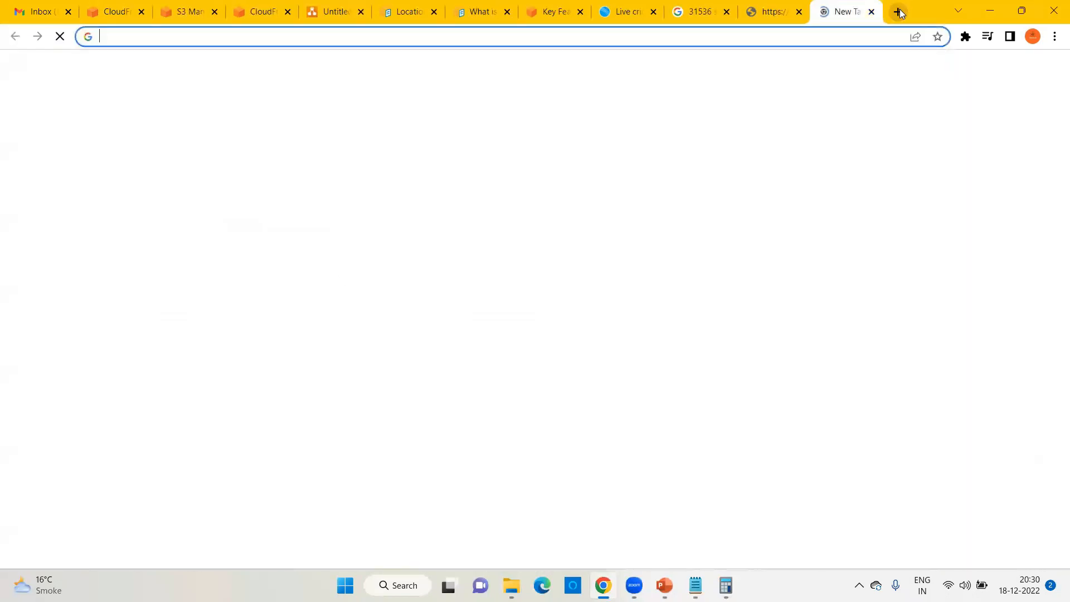
{"action": "type", "text": "goo"}
{"action": "key", "text": "Return"}
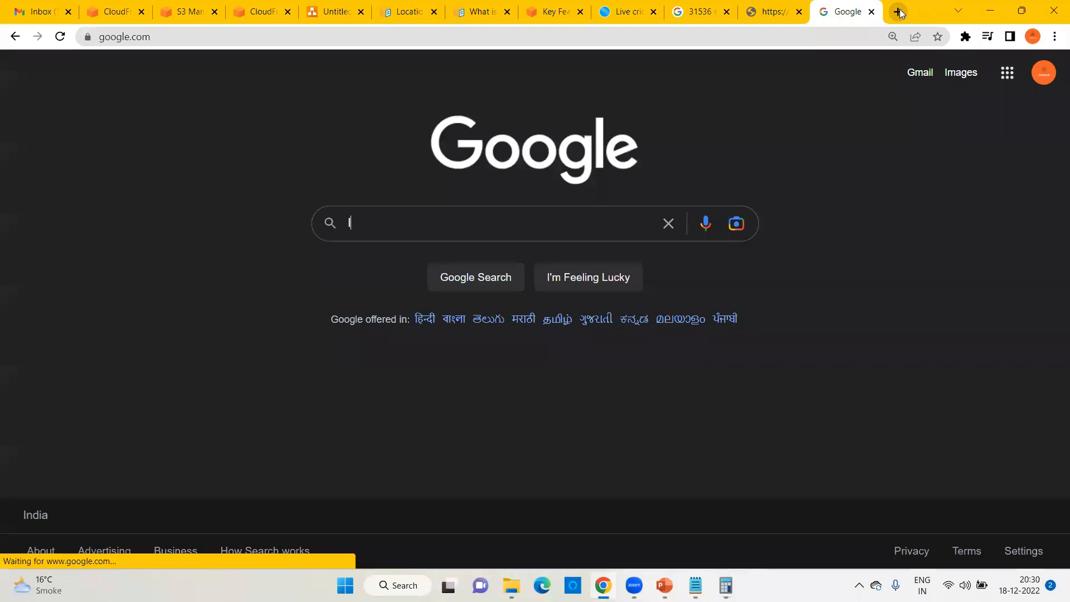
Step: Search Google for 'lion hd image' and open the third lion result
{"action": "type", "text": "lion hd iag"}
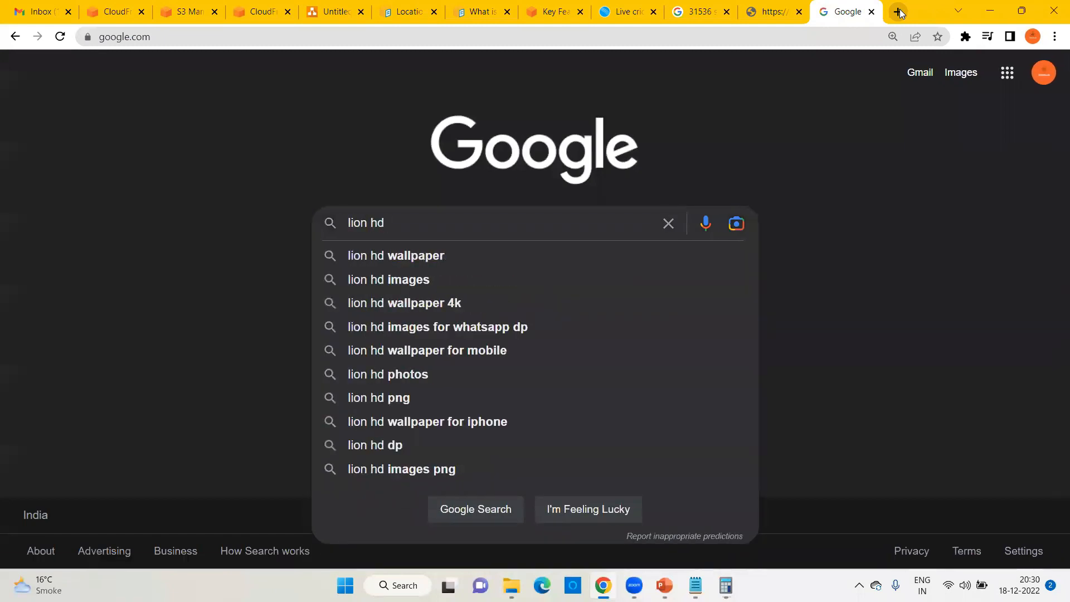
{"action": "key", "text": "BackSpace"}
{"action": "key", "text": "BackSpace"}
{"action": "key", "text": "Num_Lock"}
{"action": "type", "text": "mage"}
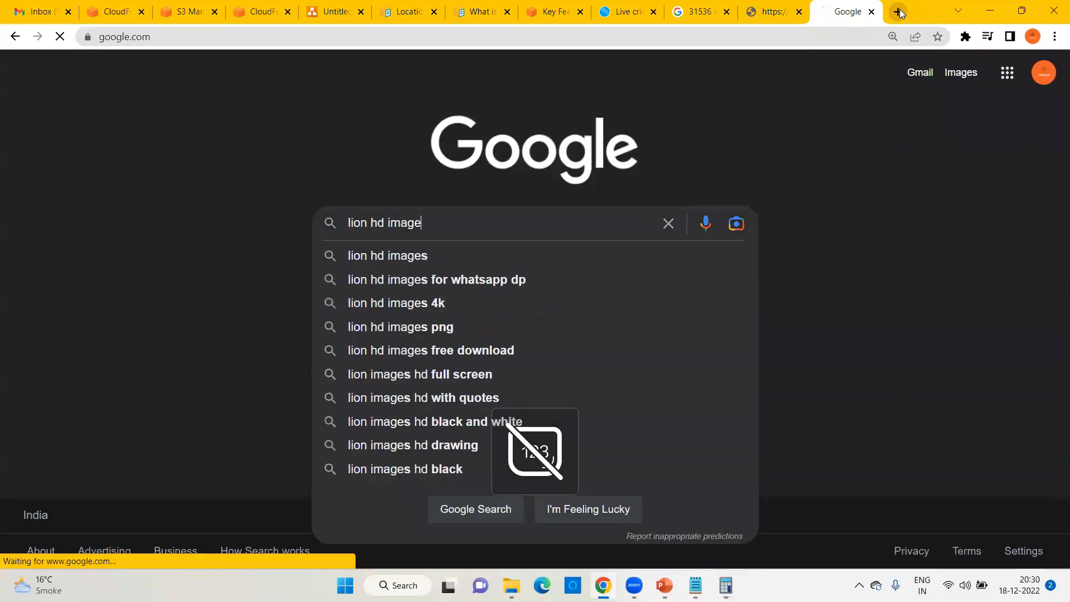
{"action": "key", "text": "Return"}
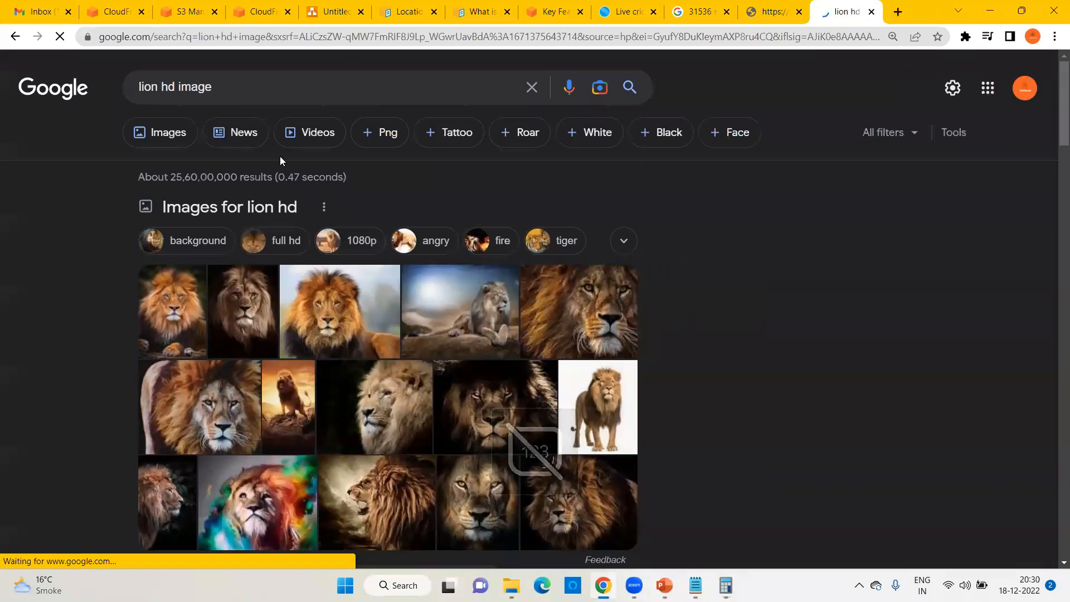
{"action": "left_click", "coordinate": [359, 311]}
Step: Save the lion preview picture as lion.jpg and return to the S3 upload page
{"action": "right_click", "coordinate": [819, 238]}
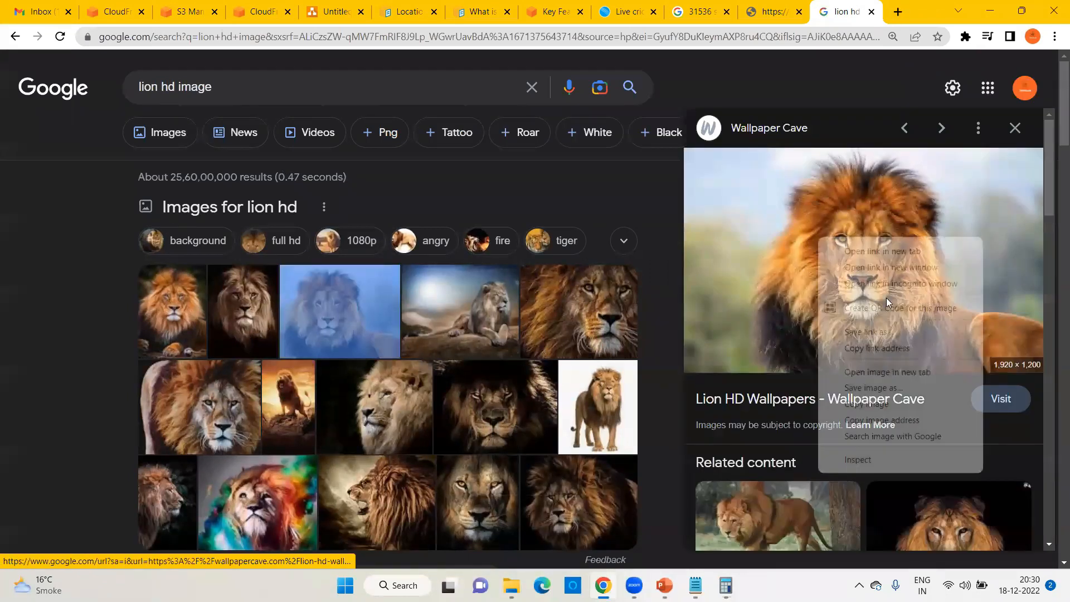
{"action": "left_click", "coordinate": [867, 388]}
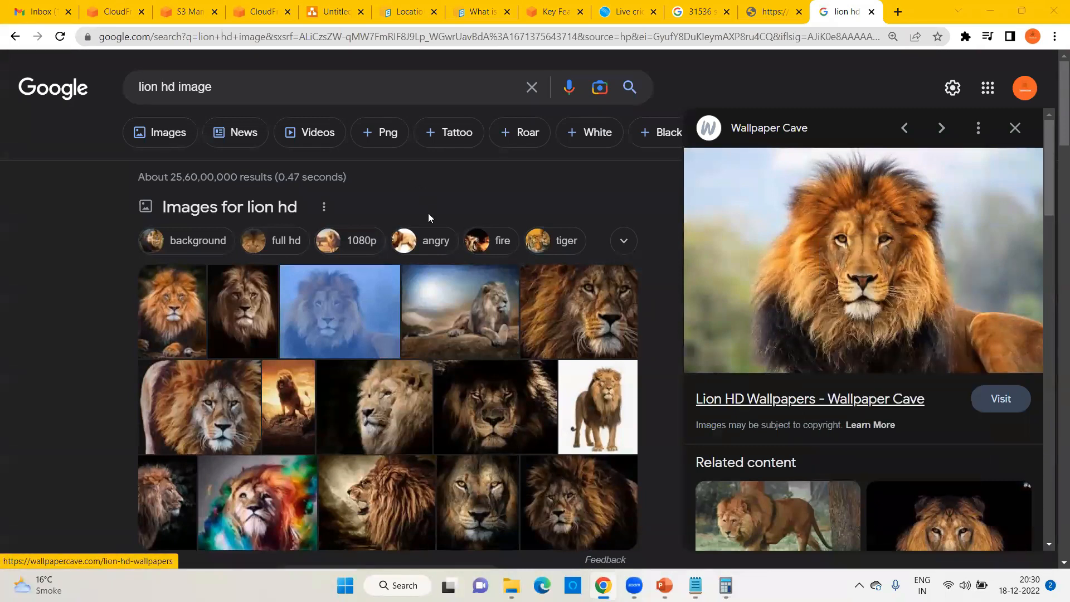
{"action": "type", "text": "lio"}
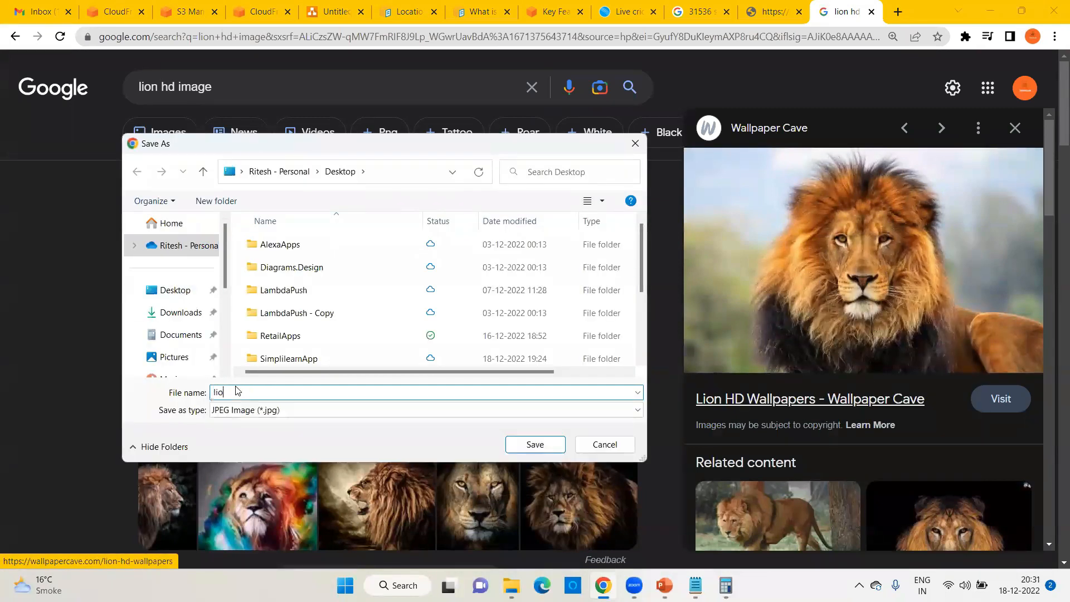
{"action": "type", "text": "n"}
{"action": "left_click", "coordinate": [535, 444]}
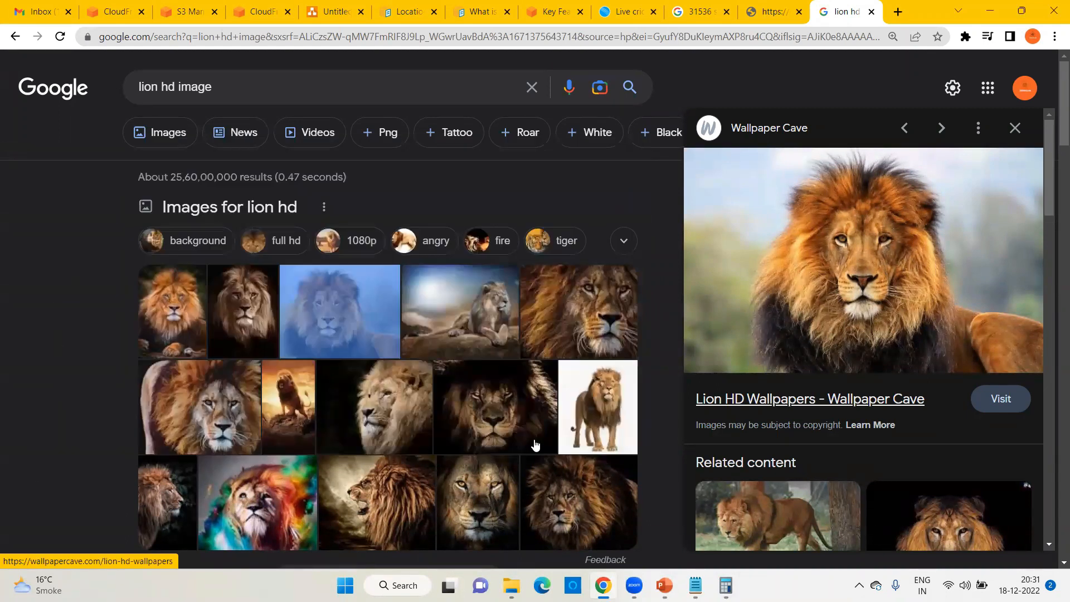
{"action": "left_click", "coordinate": [211, 12]}
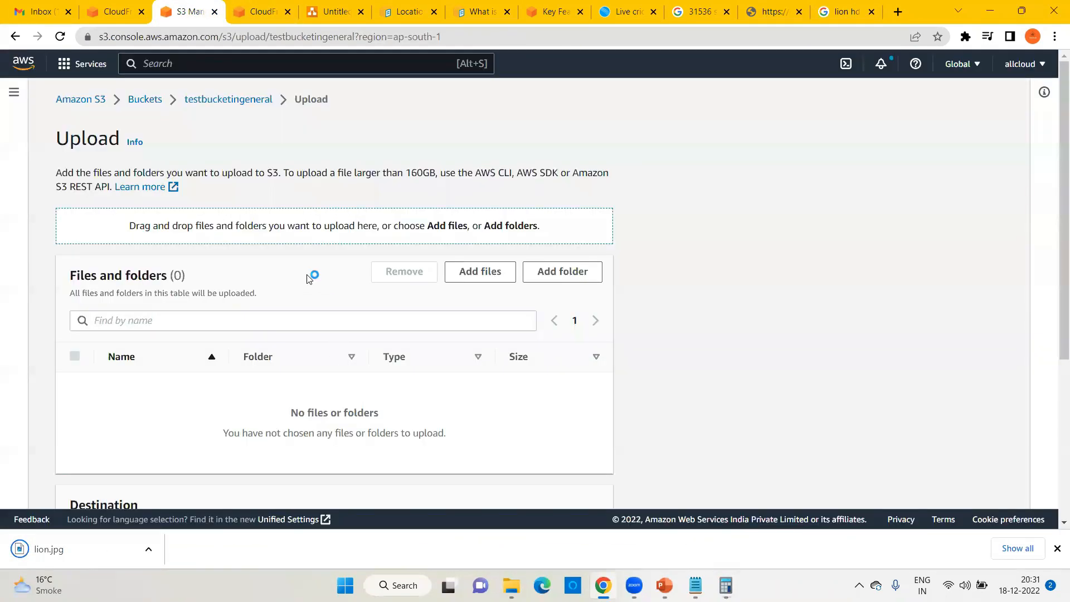
Step: Add lion.jpg from the Desktop to the upload list
{"action": "left_click", "coordinate": [480, 273]}
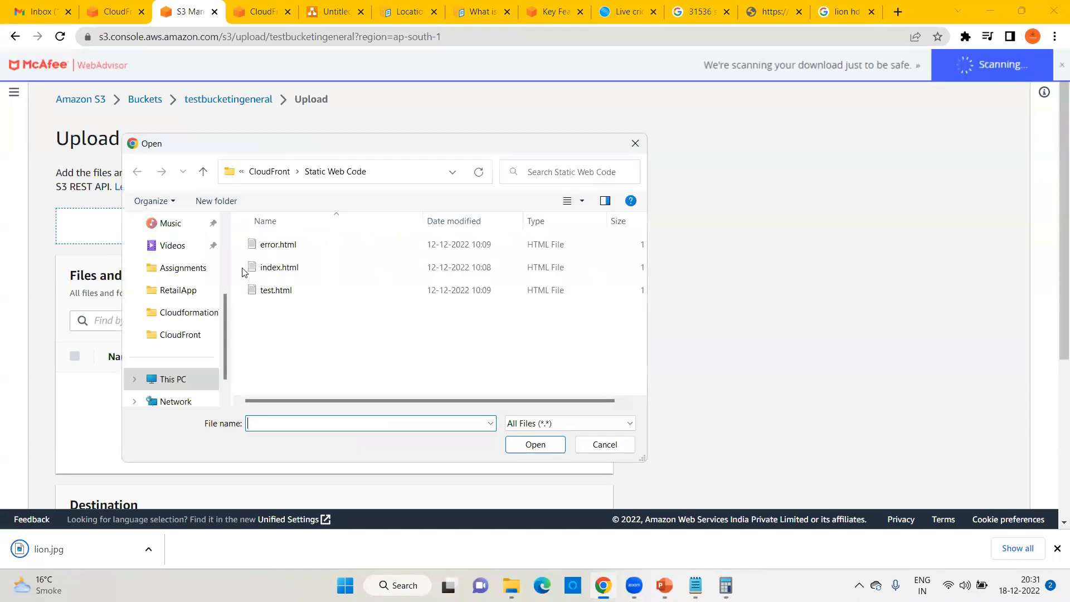
{"action": "scroll", "coordinate": [190, 267], "scroll_direction": "up", "scroll_amount": 3}
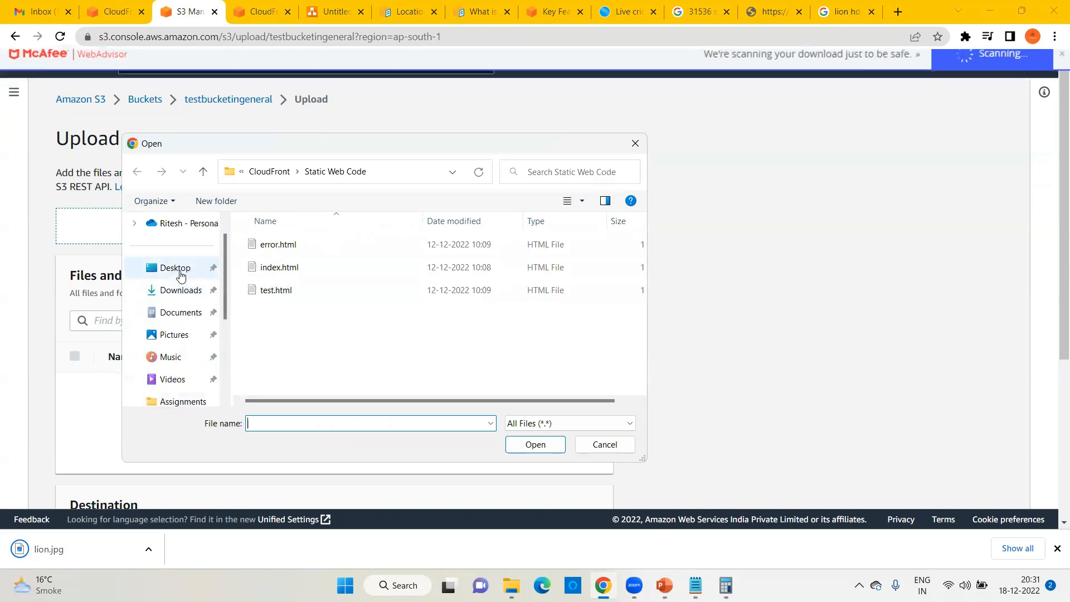
{"action": "left_click", "coordinate": [177, 270]}
{"action": "left_click", "coordinate": [279, 423]}
{"action": "type", "text": "lio"}
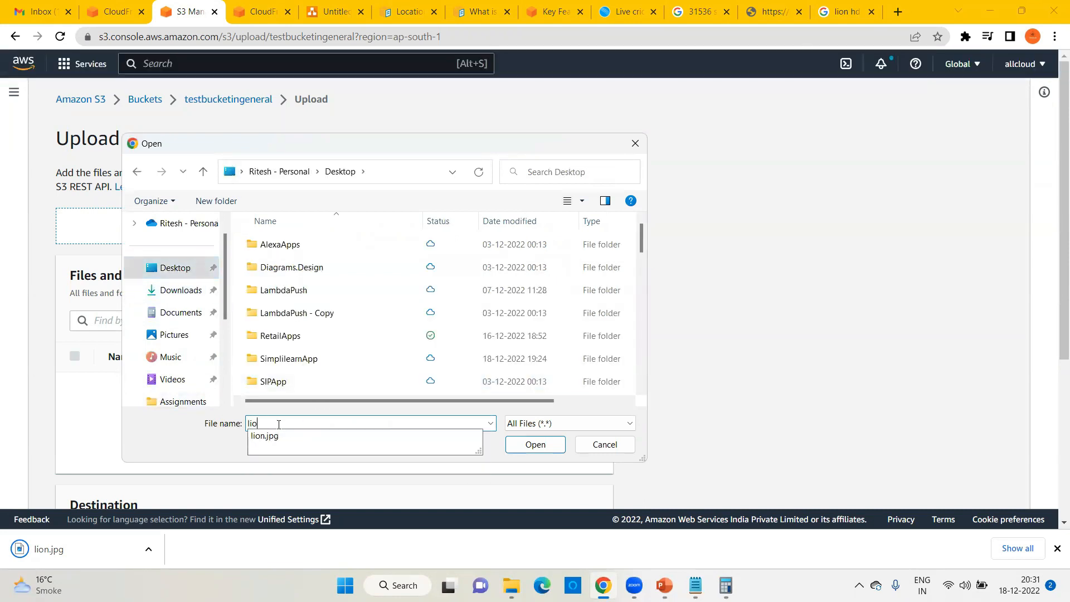
{"action": "left_click", "coordinate": [264, 435]}
{"action": "left_click", "coordinate": [535, 444]}
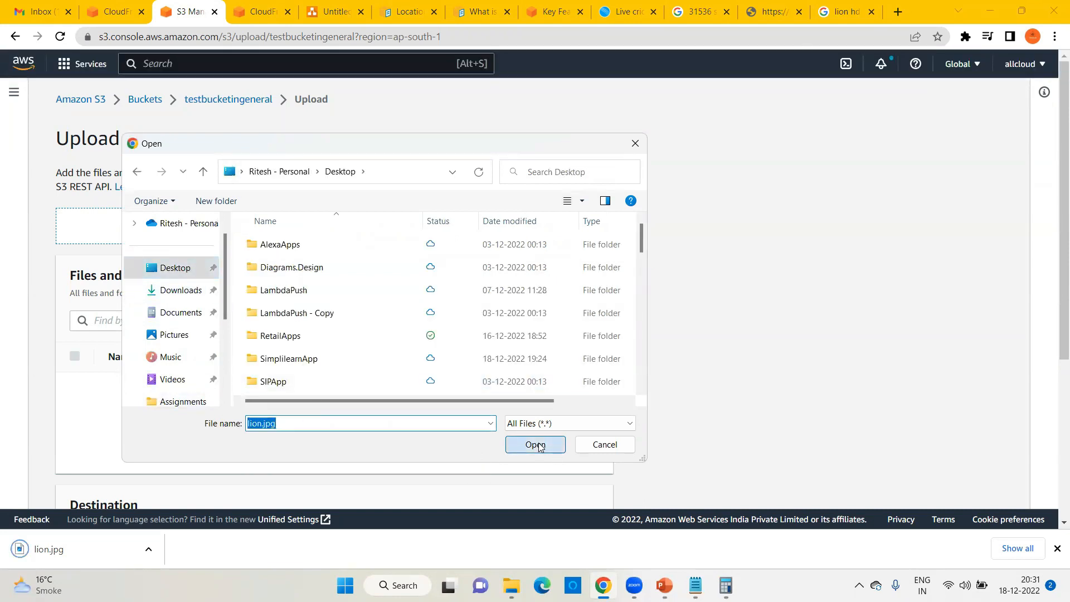
Step: Upload lion.jpg to testbucketingeneral and review the succeeded upload status
{"action": "scroll", "coordinate": [535, 413], "scroll_direction": "down", "scroll_amount": 3}
{"action": "left_click", "coordinate": [579, 485]}
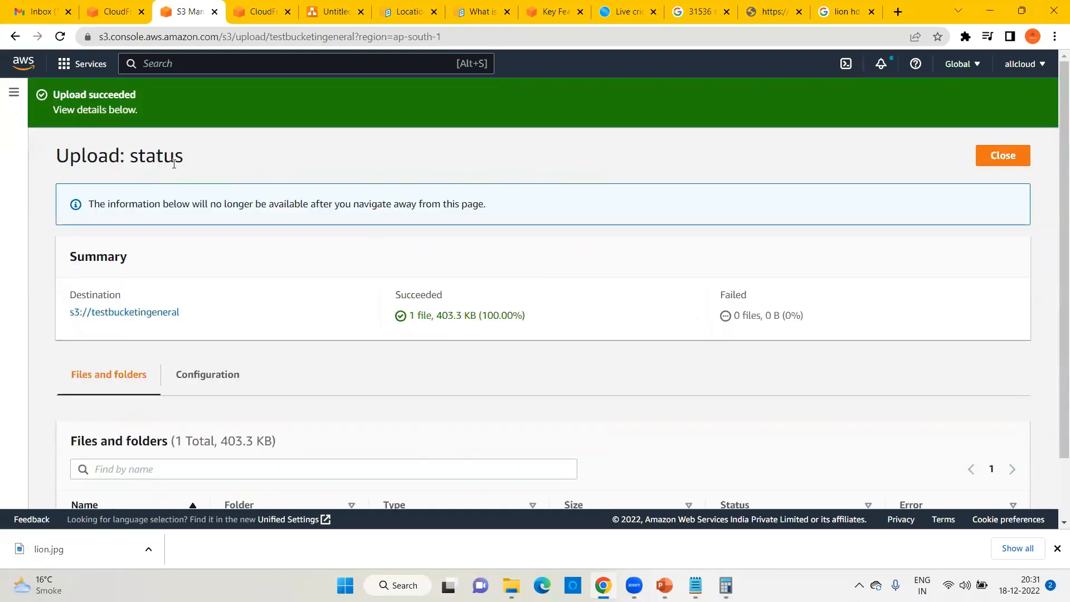
{"action": "scroll", "coordinate": [271, 357], "scroll_direction": "down", "scroll_amount": 1}
{"action": "mouse_move", "coordinate": [116, 464]}
{"action": "left_mouse_down"}
{"action": "mouse_move", "coordinate": [55, 456]}
{"action": "mouse_move", "coordinate": [97, 462]}
{"action": "left_mouse_up"}
{"action": "left_click", "coordinate": [111, 464]}
Step: Close the Google tab and load lion.jpg from the CloudFront address
{"action": "left_click", "coordinate": [842, 11]}
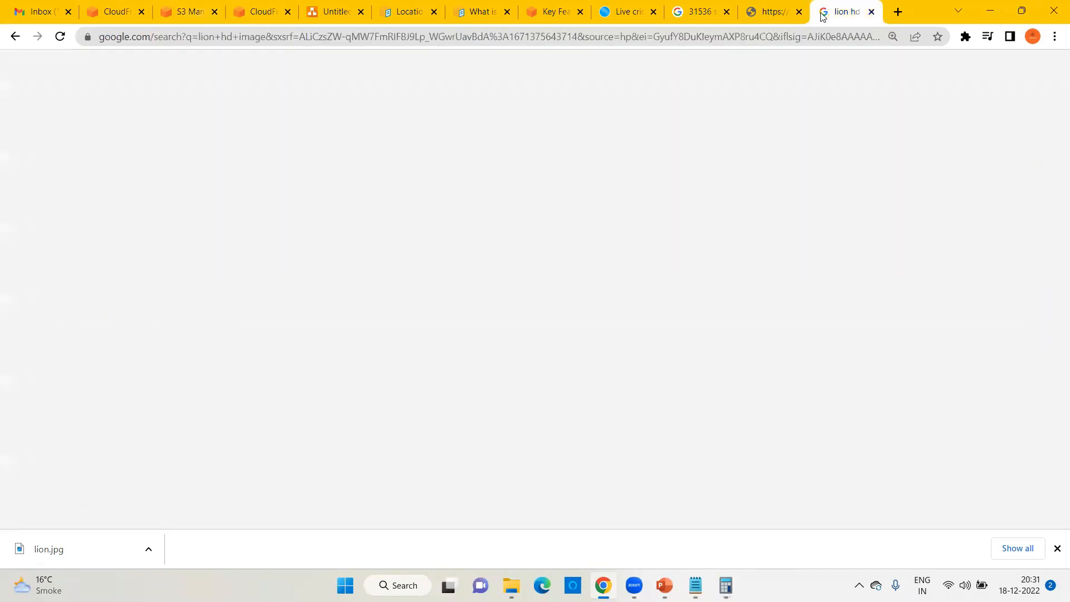
{"action": "key", "text": "ctrl+w"}
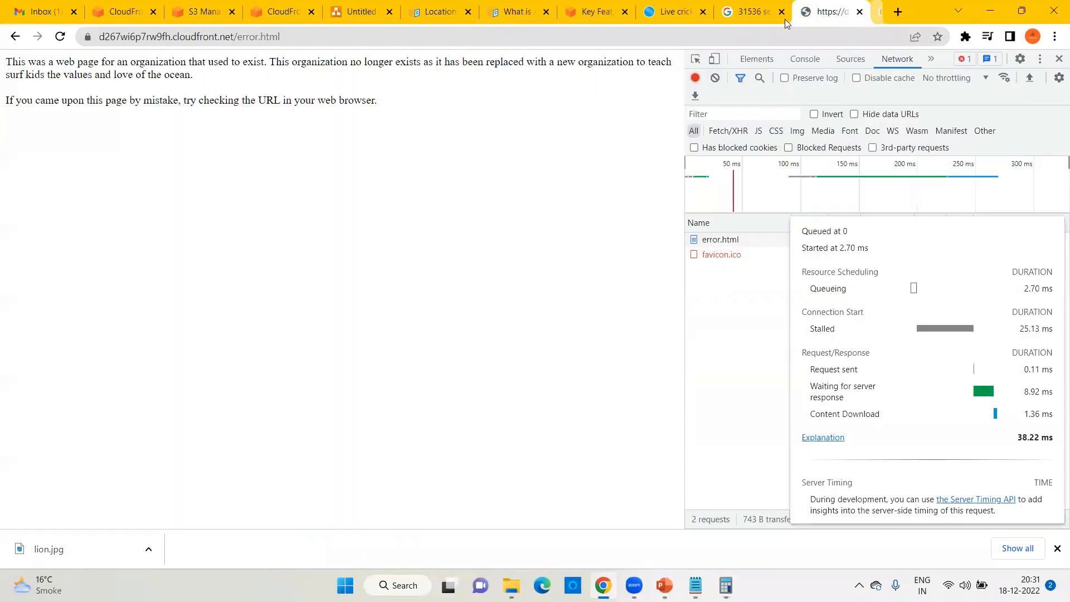
{"action": "double_click", "coordinate": [237, 38]}
{"action": "type", "text": "lion.jpg"}
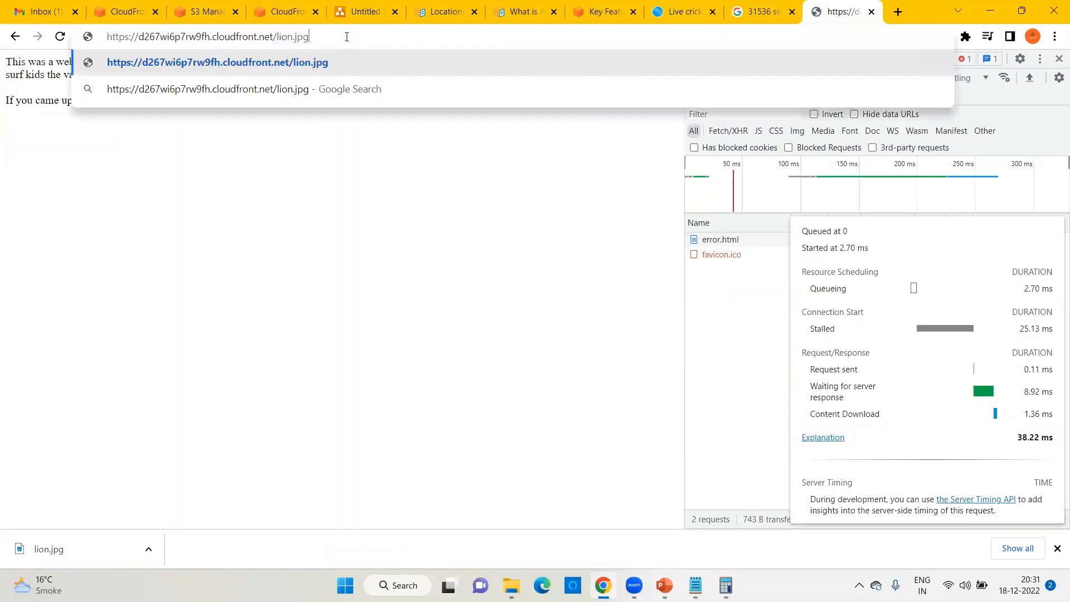
{"action": "key", "text": "Return"}
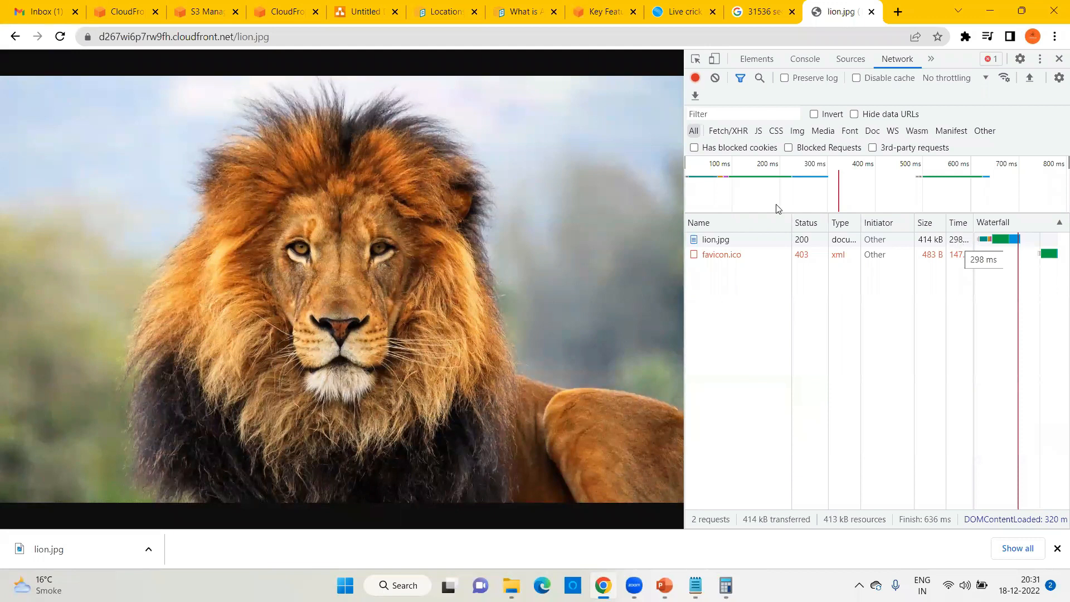
Step: Reload the CloudFront lion.jpg twice, confirming a 304 response
{"action": "left_click", "coordinate": [242, 39]}
{"action": "key", "text": "Return"}
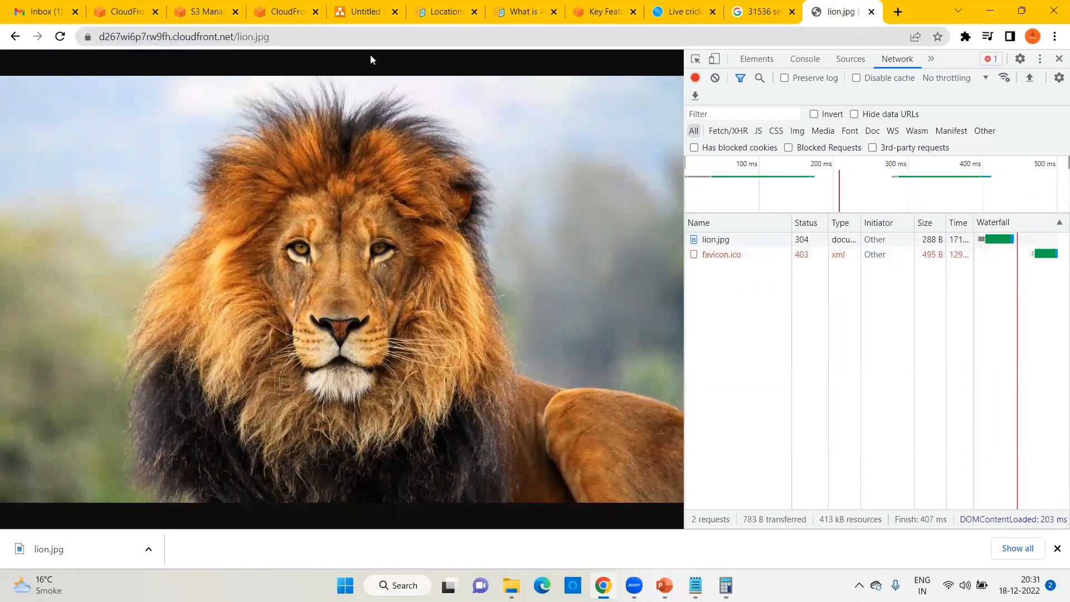
{"action": "left_click", "coordinate": [346, 38]}
{"action": "key", "text": "Return"}
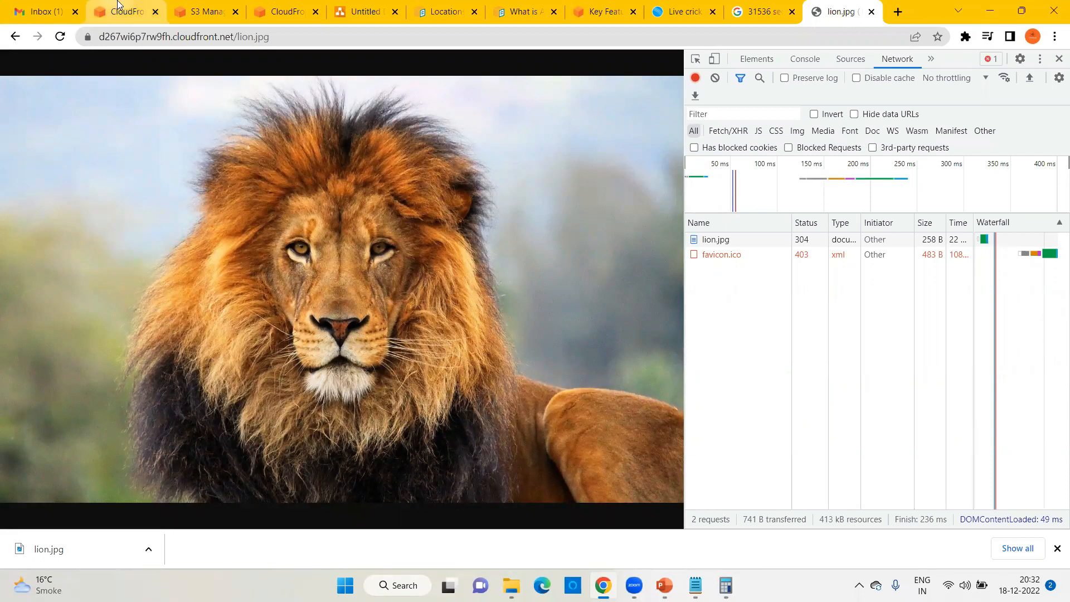
{"action": "mouse_move", "coordinate": [118, 4]}
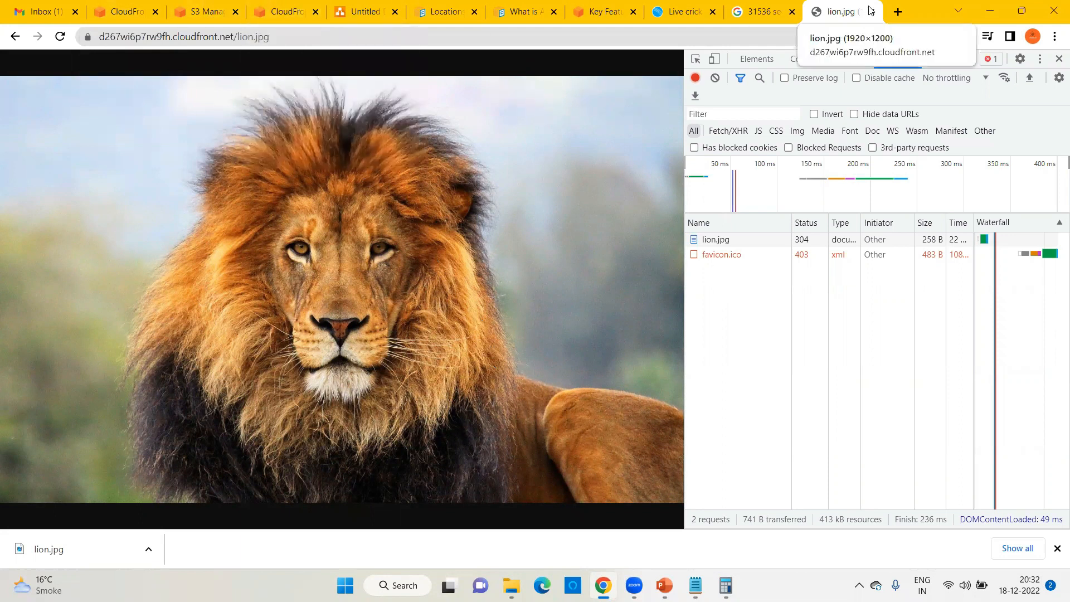
{"action": "left_click", "coordinate": [895, 13]}
Step: Search Google for 'lion 2 image'
{"action": "type", "text": "goo/"}
{"action": "key", "text": "Return"}
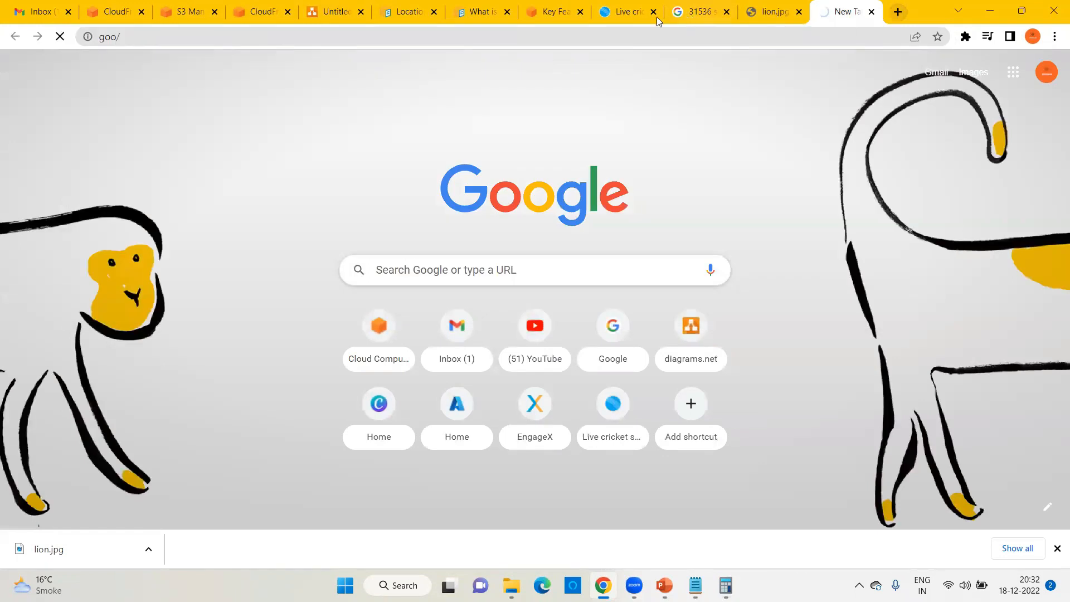
{"action": "left_click", "coordinate": [260, 37]}
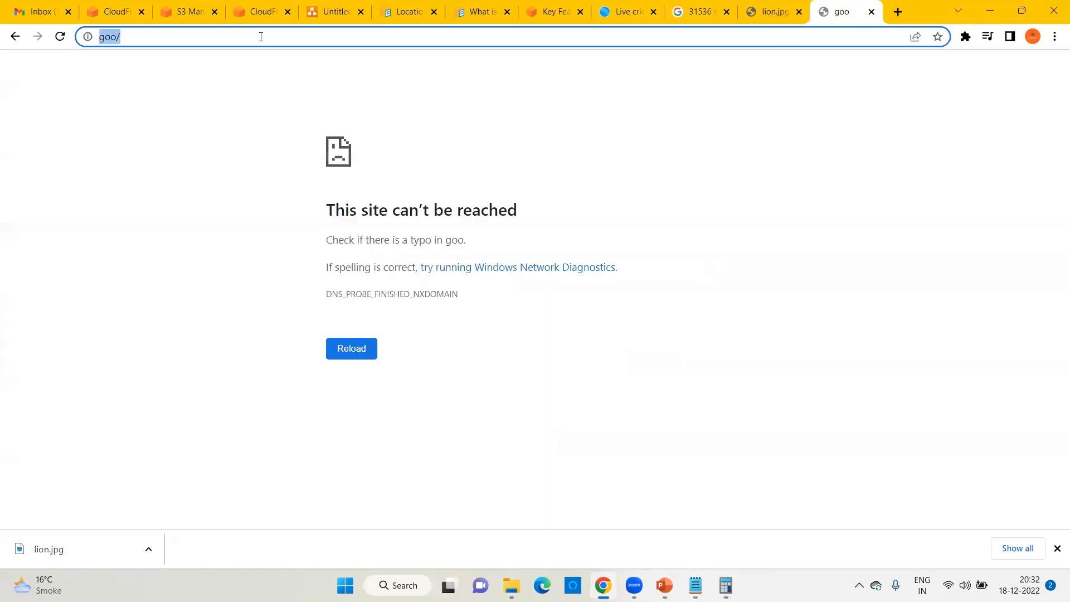
{"action": "type", "text": "lion 2 image"}
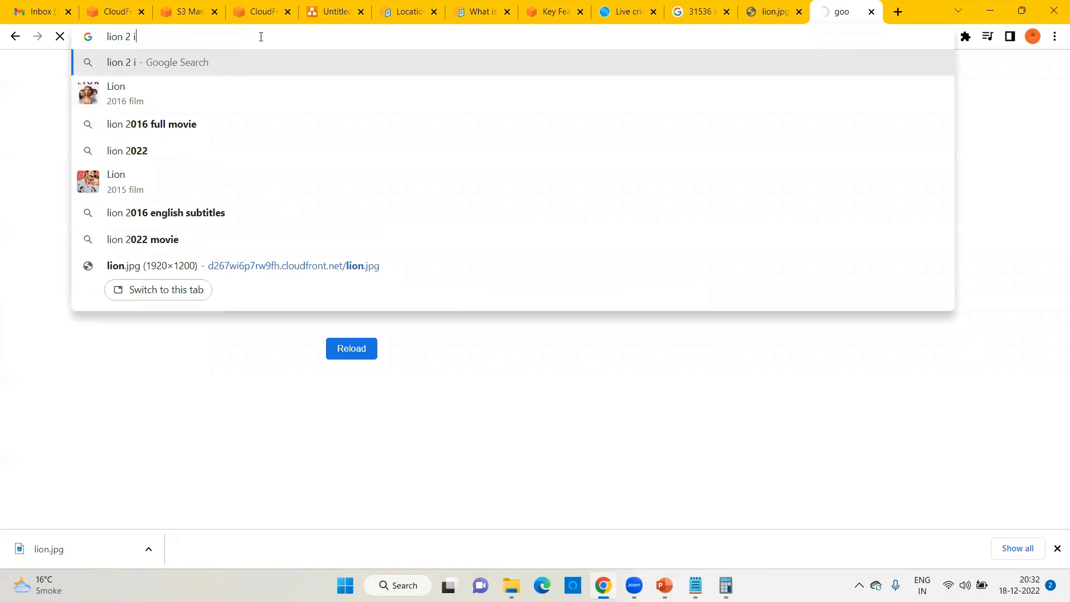
{"action": "key", "text": "Return"}
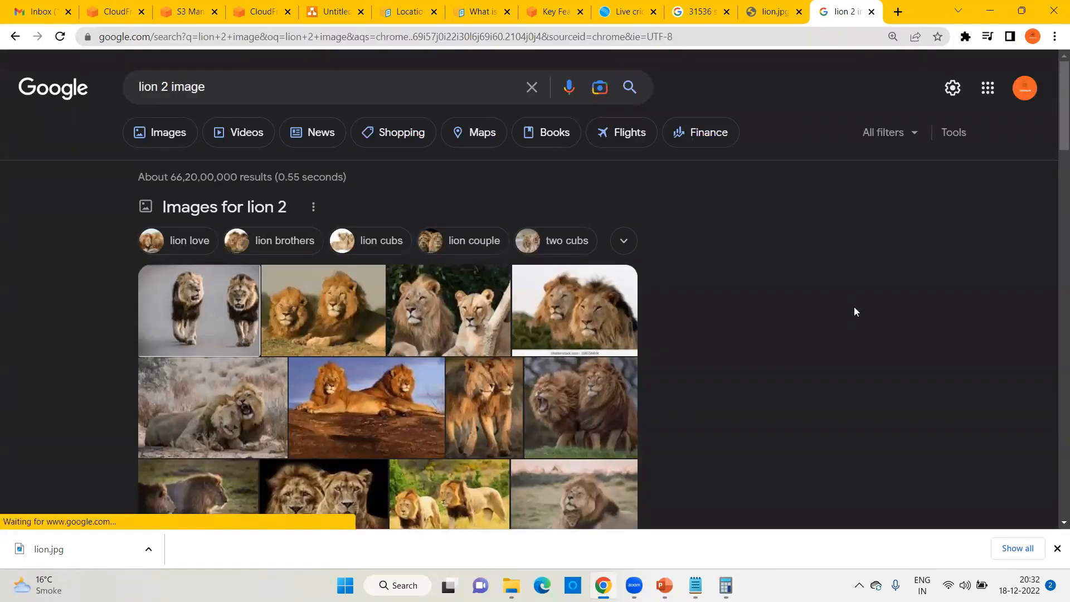
Step: Save the two-lions picture to the Desktop as lion2.jpg
{"action": "right_click", "coordinate": [874, 231]}
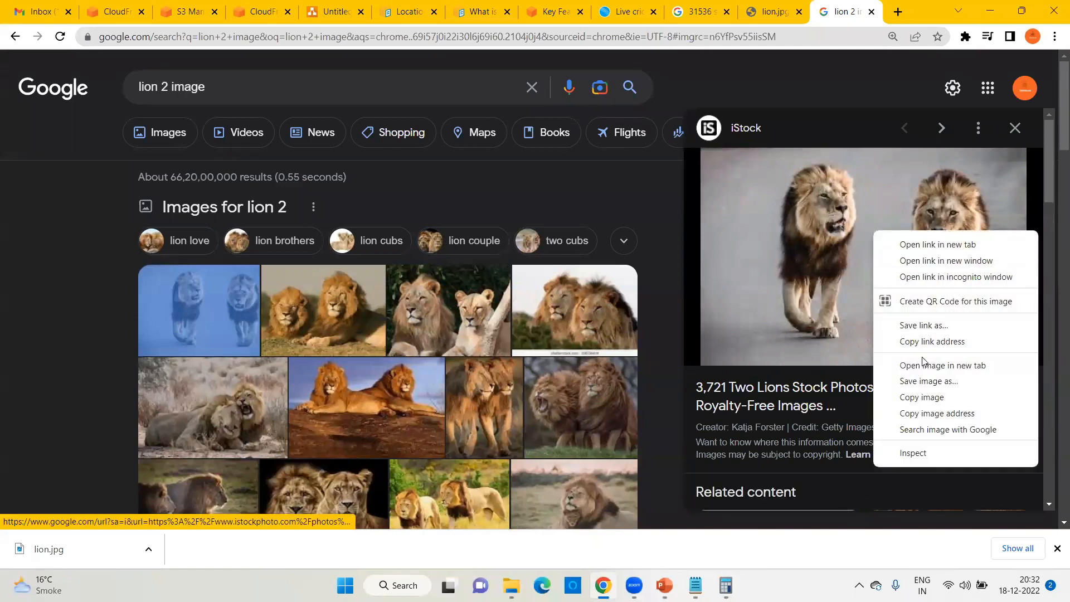
{"action": "left_click", "coordinate": [927, 381]}
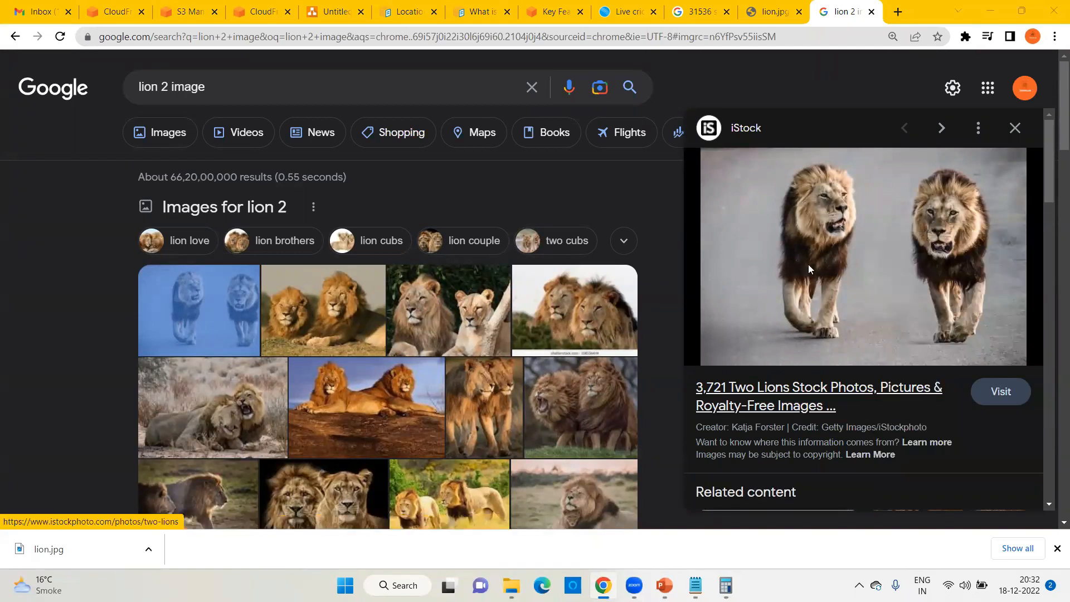
{"action": "type", "text": "lion2"}
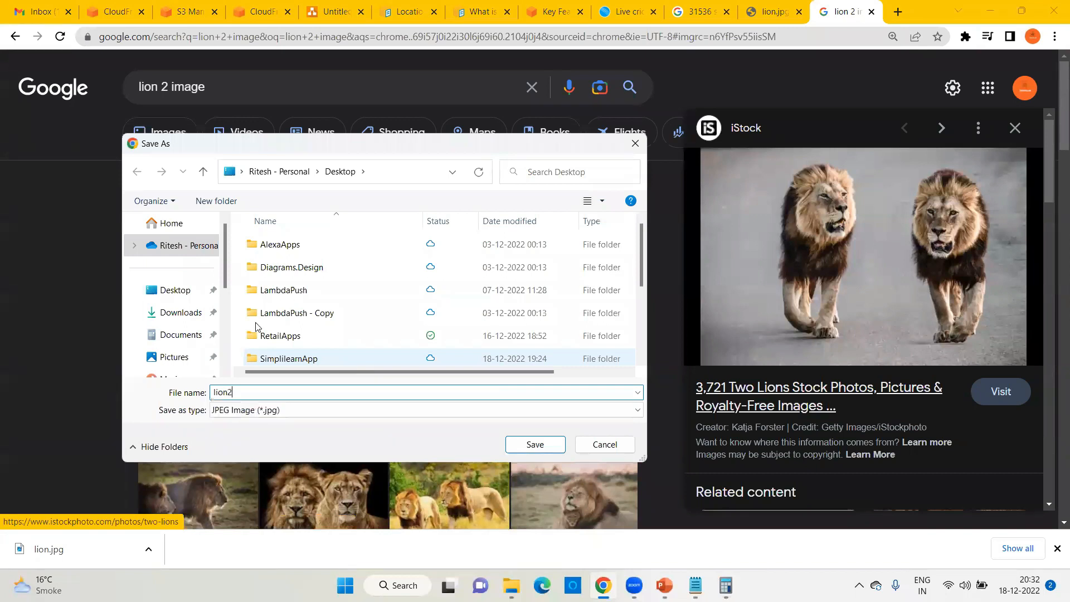
{"action": "left_click", "coordinate": [185, 291]}
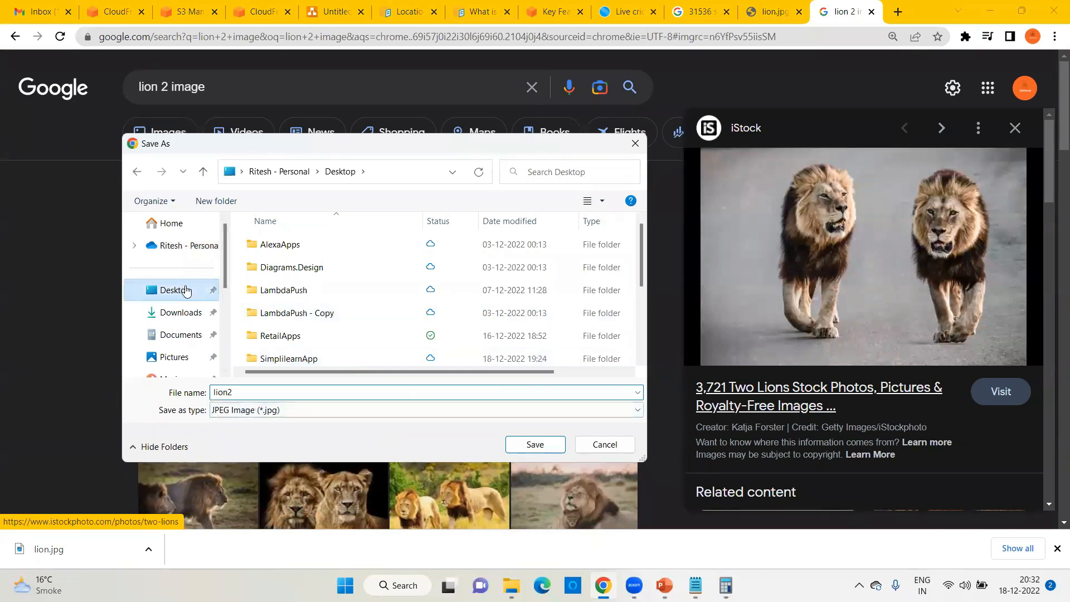
{"action": "left_click", "coordinate": [537, 449]}
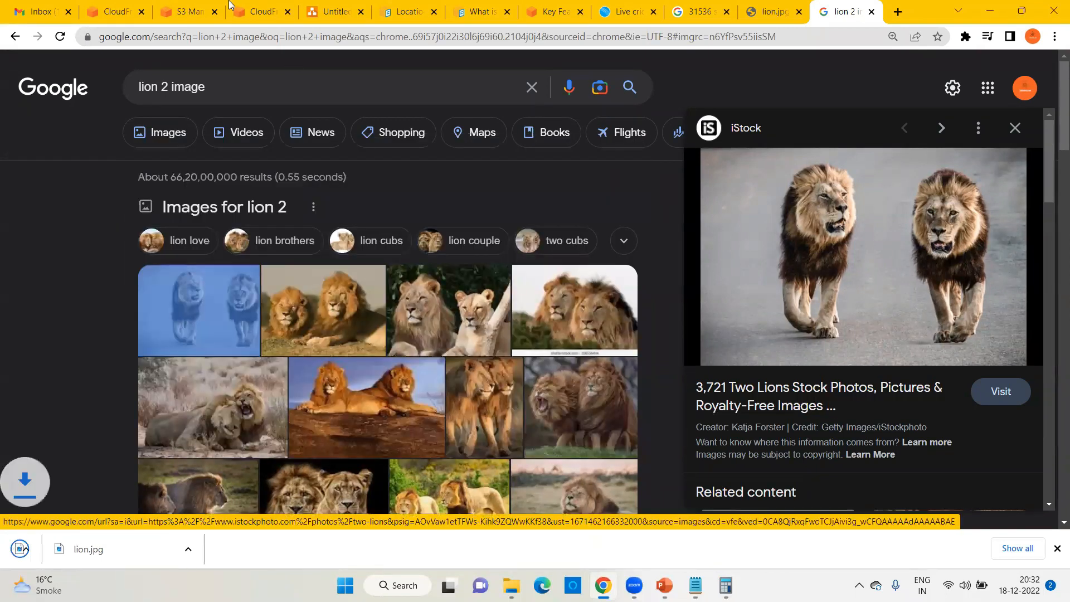
{"action": "left_click", "coordinate": [186, 8]}
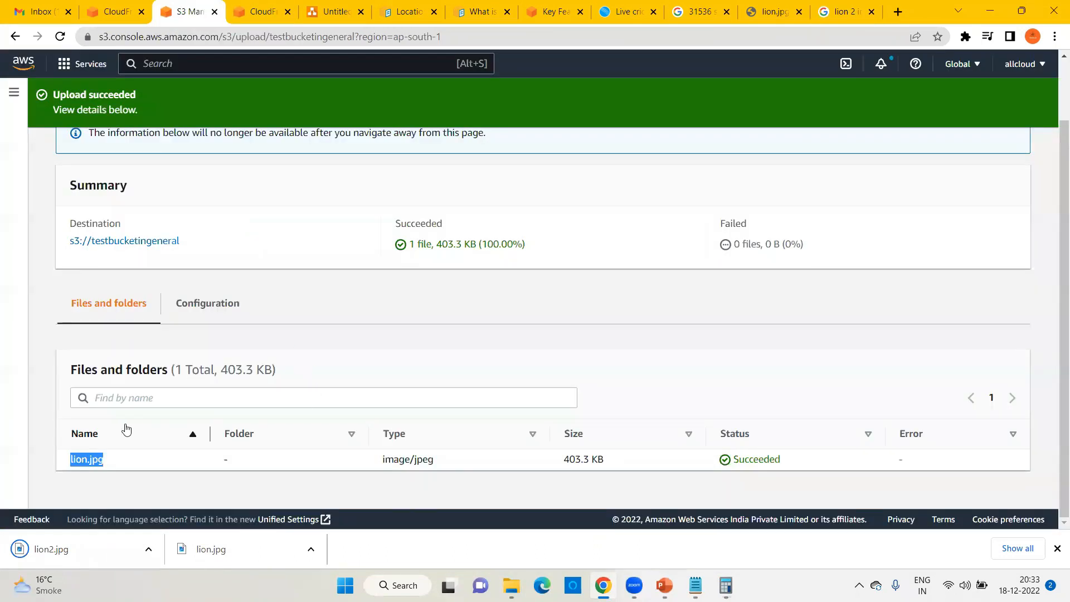
Step: View testbucketingeneral's objects with lion.jpg at 403.3 KB, then show the desktop
{"action": "scroll", "coordinate": [109, 345], "scroll_direction": "up", "scroll_amount": 2}
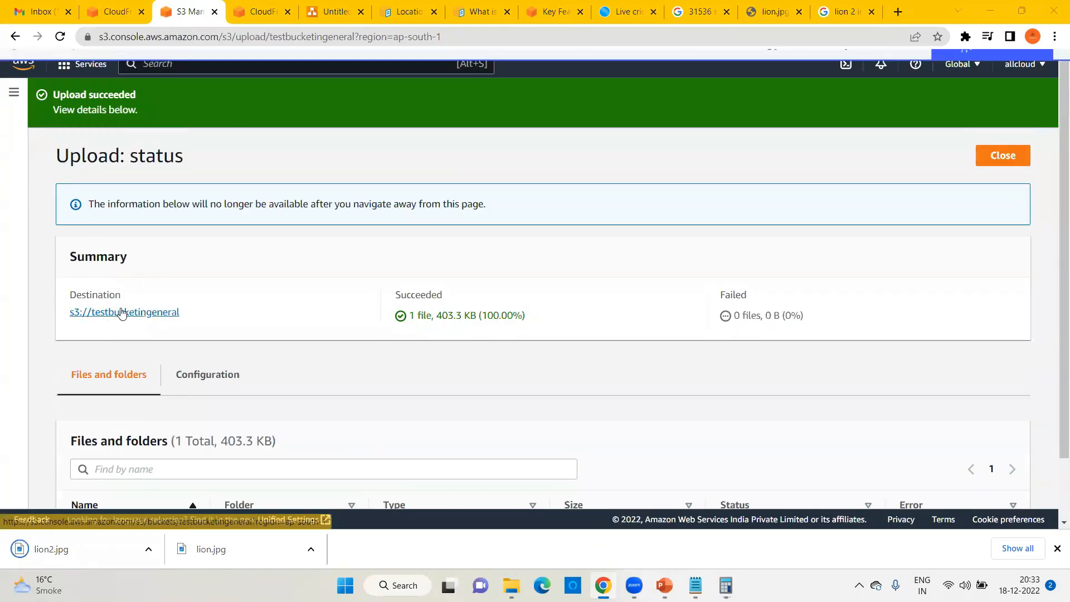
{"action": "left_click", "coordinate": [121, 312]}
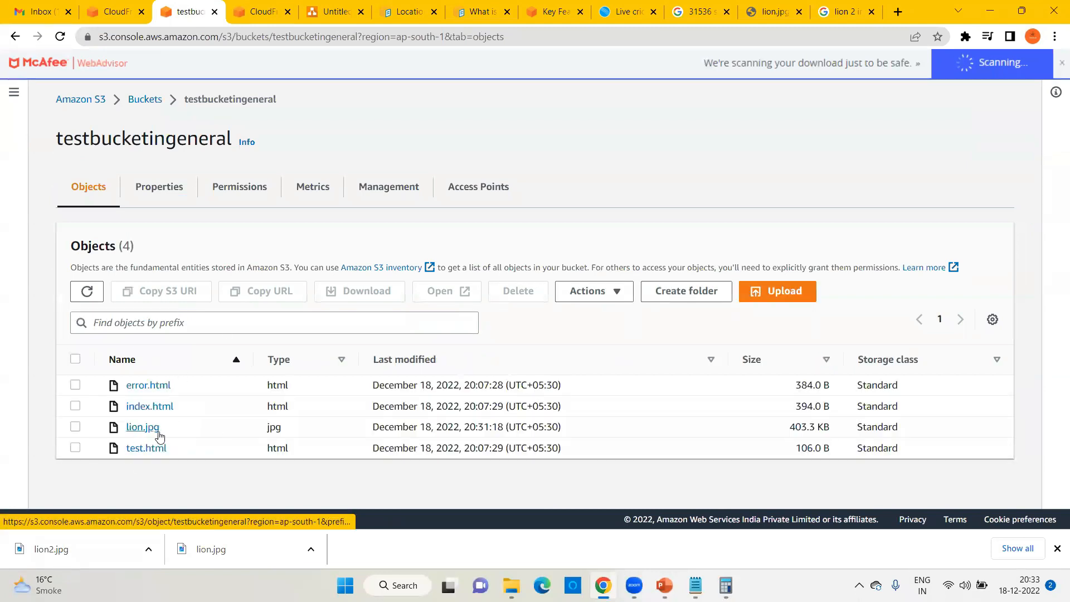
{"action": "key", "text": "super+d"}
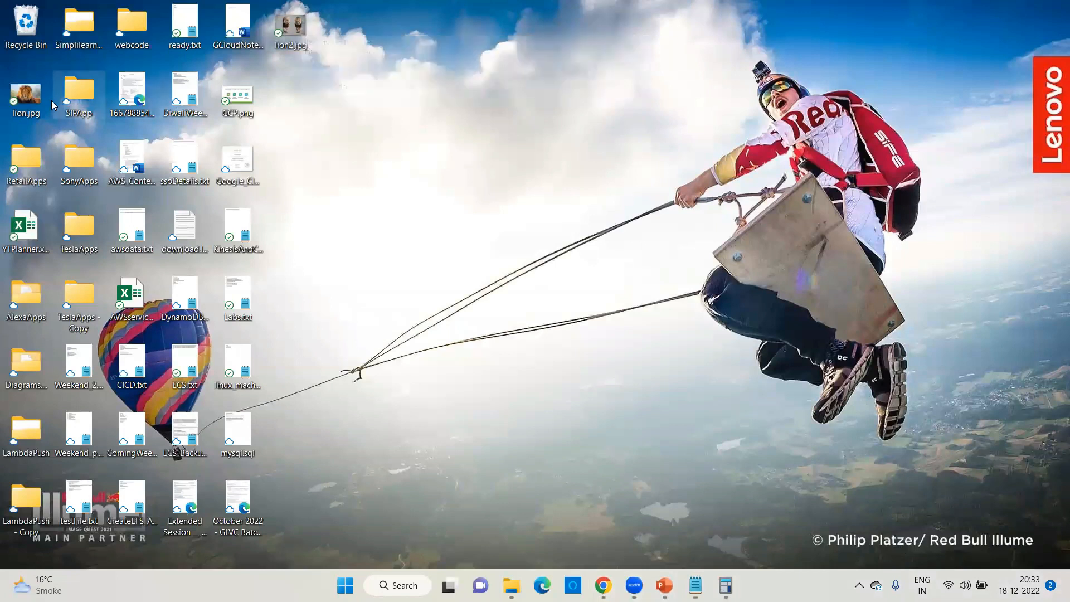
Step: Delete the old desktop lion.jpg and rename lion2.jpg to lion.jpg
{"action": "right_click", "coordinate": [24, 98]}
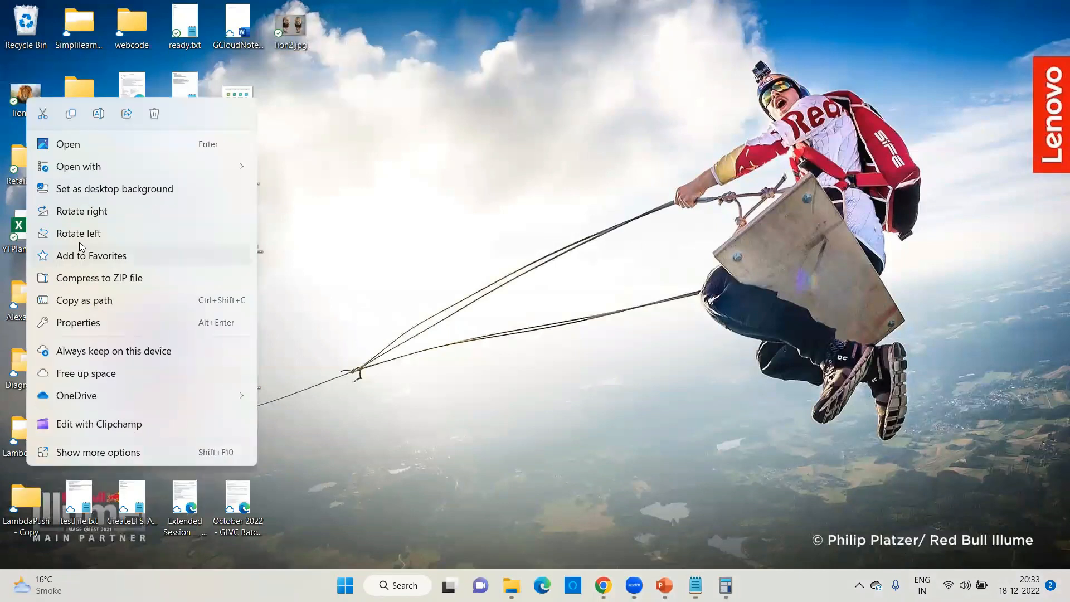
{"action": "key", "text": "Delete"}
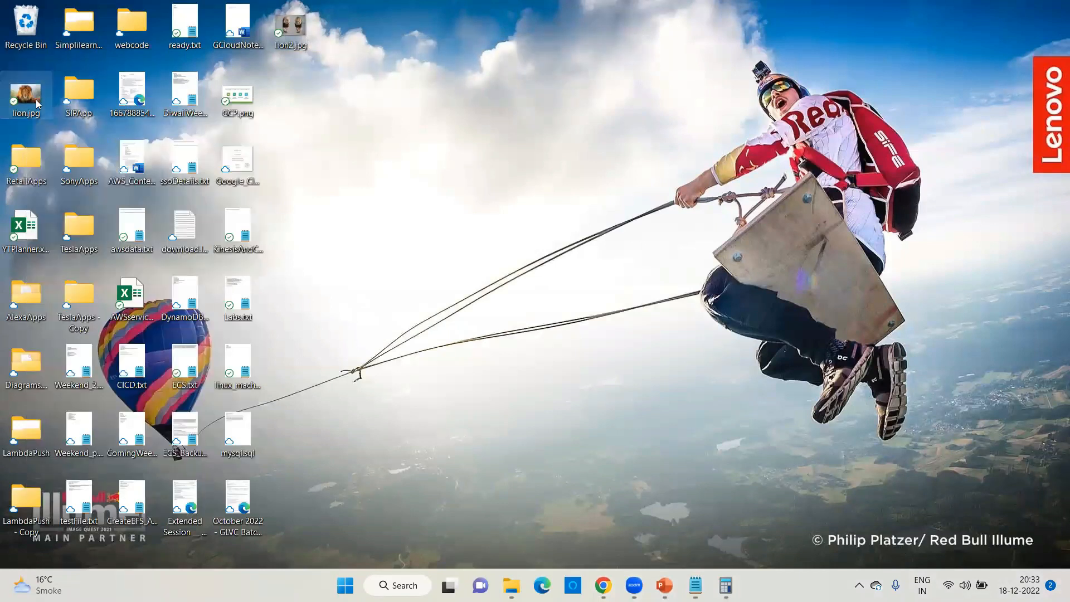
{"action": "right_click", "coordinate": [284, 39]}
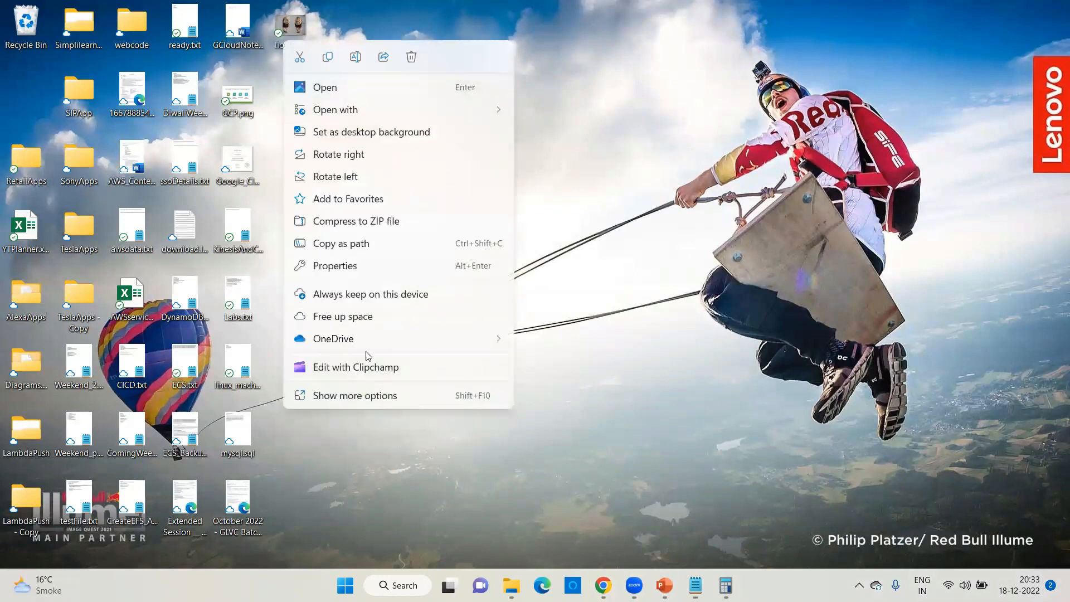
{"action": "left_click", "coordinate": [337, 396]}
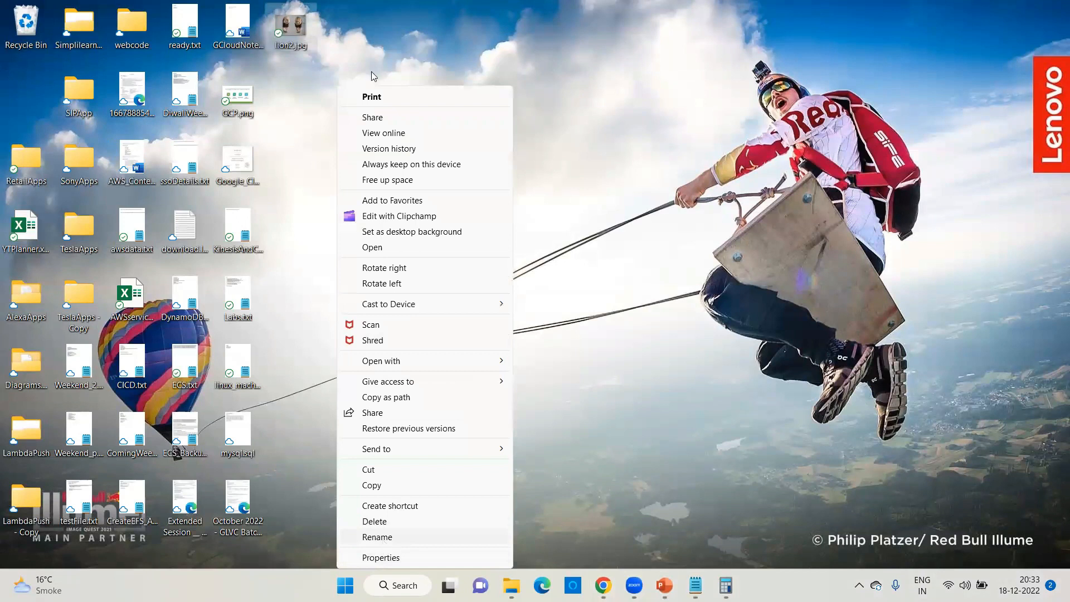
{"action": "key", "text": "m"}
{"action": "key", "text": "Right"}
{"action": "key", "text": "BackSpace"}
{"action": "key", "text": "Return"}
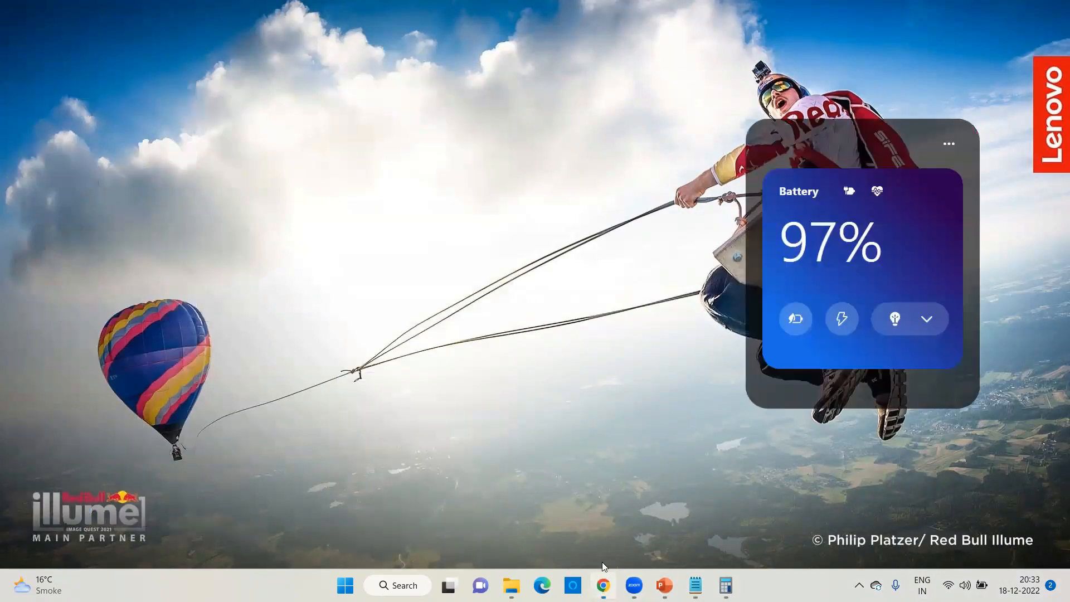
{"action": "key", "text": "alt+Tab"}
Step: Upload the replacement lion.jpg (37.7 KB) to testbucketingeneral, then go to the CloudFront image tab
{"action": "left_click", "coordinate": [748, 293]}
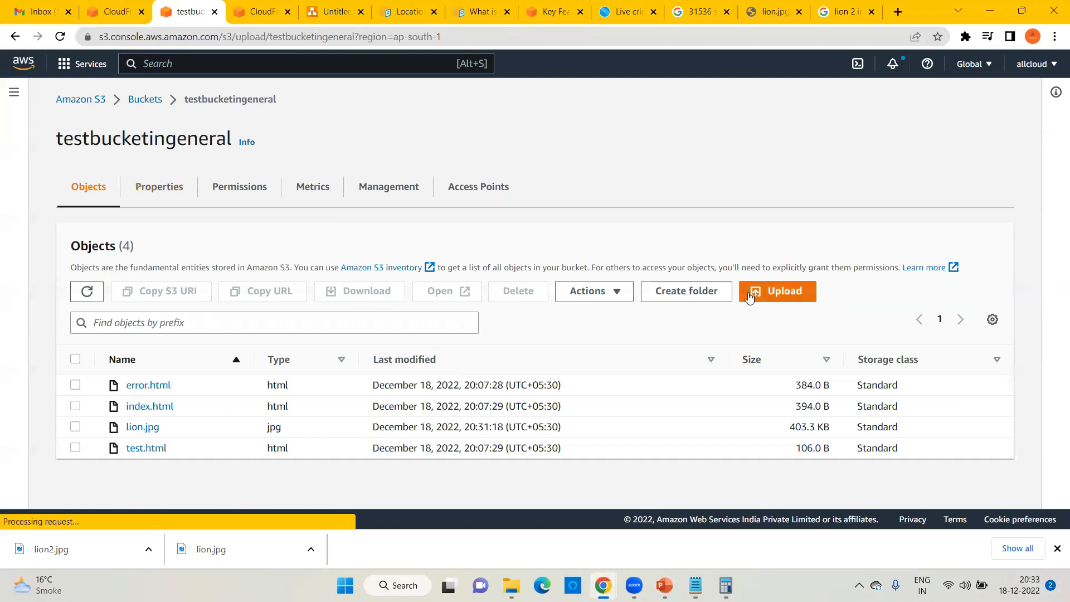
{"action": "left_click", "coordinate": [483, 271]}
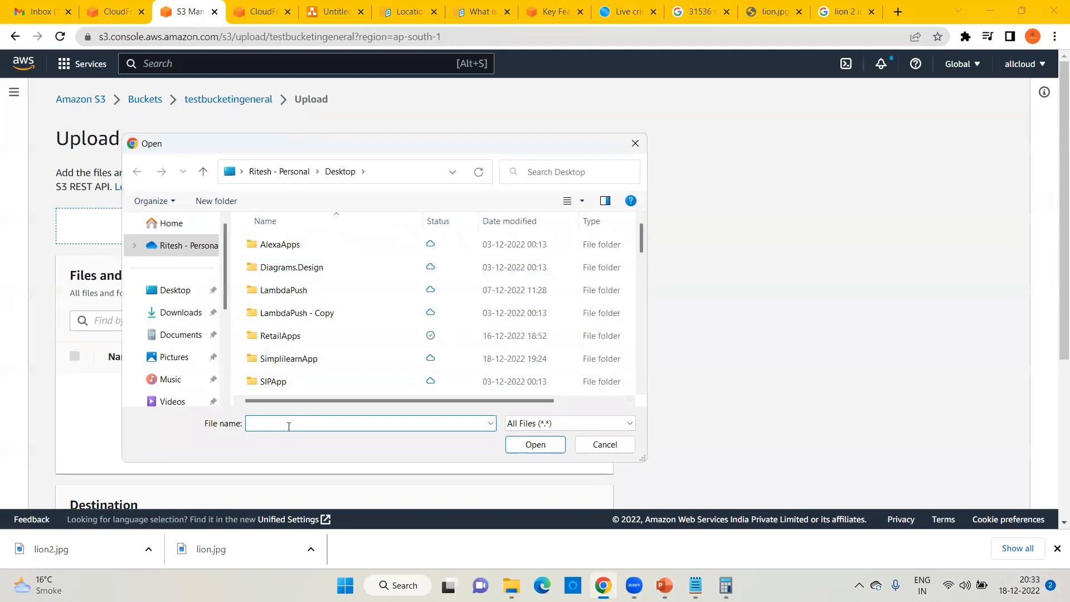
{"action": "type", "text": "lion"}
{"action": "left_click", "coordinate": [287, 438]}
{"action": "left_click", "coordinate": [536, 446]}
{"action": "scroll", "coordinate": [592, 456], "scroll_direction": "down", "scroll_amount": 3}
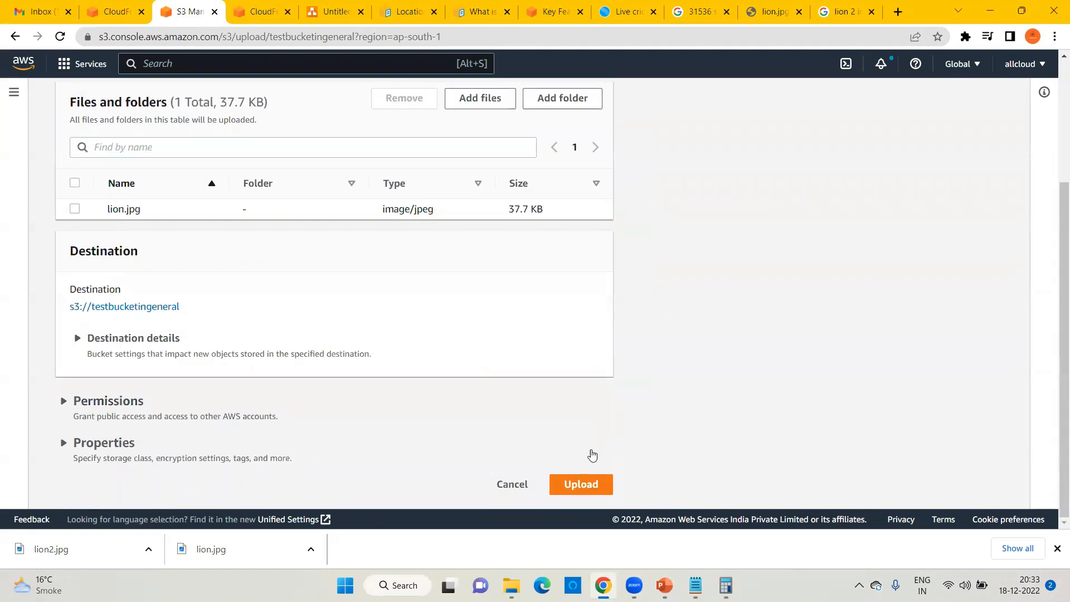
{"action": "left_click", "coordinate": [574, 486]}
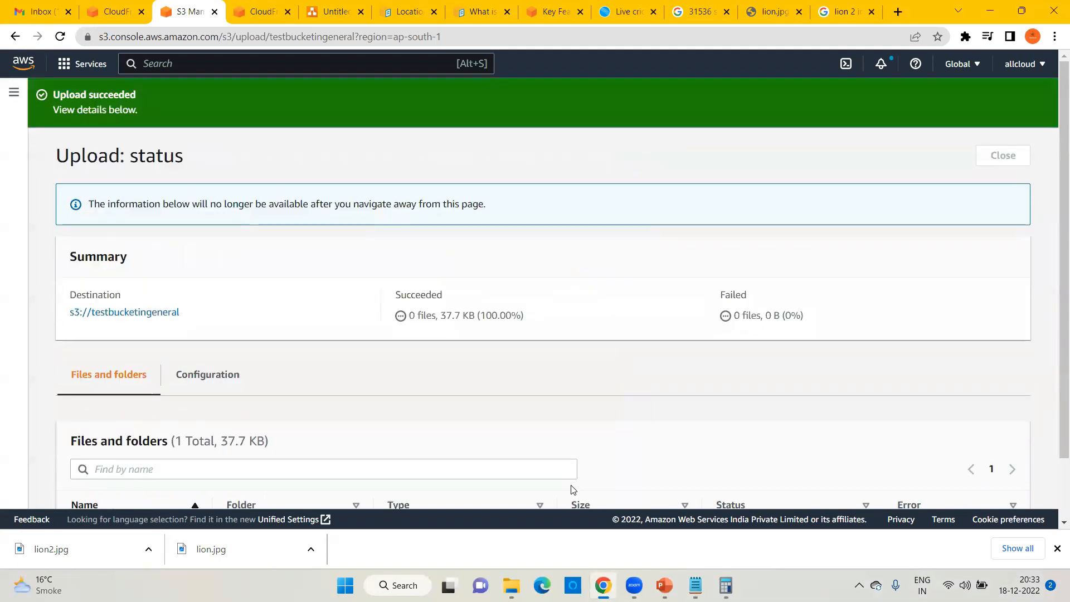
{"action": "scroll", "coordinate": [432, 418], "scroll_direction": "down", "scroll_amount": 2}
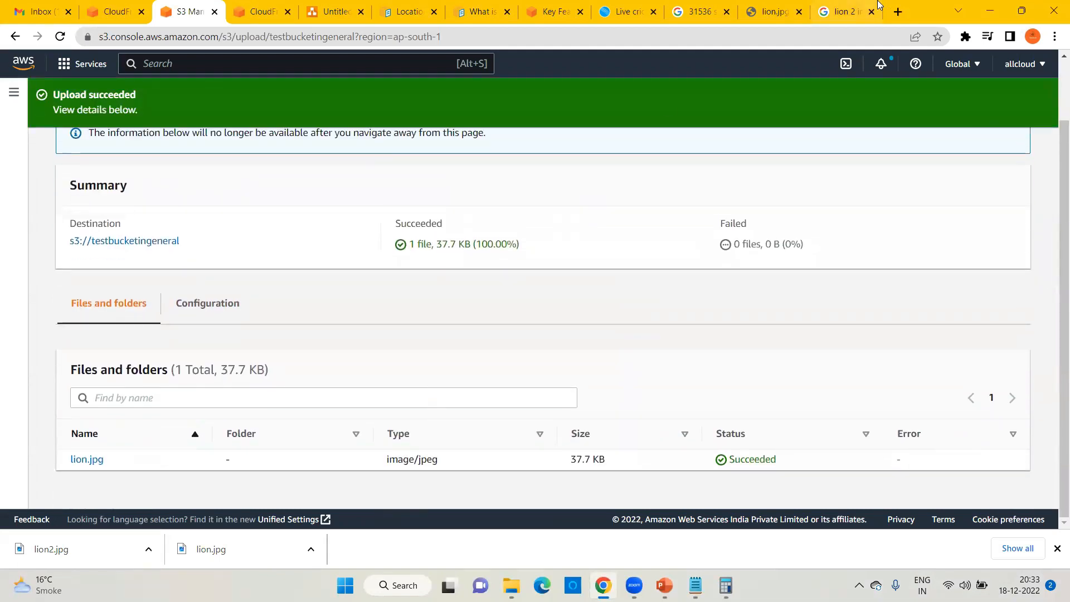
{"action": "left_click", "coordinate": [773, 12]}
{"action": "left_click", "coordinate": [150, 45]}
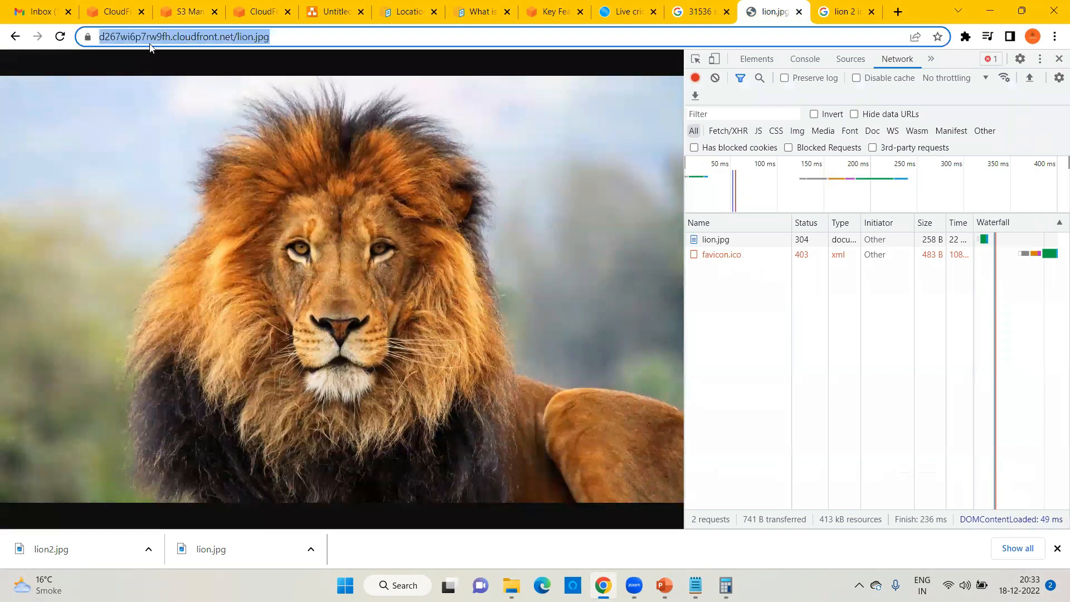
Step: Open the CloudFront lion.jpg in a new window, confirming the old single-lion photo is still served
{"action": "key", "text": "shift+Return"}
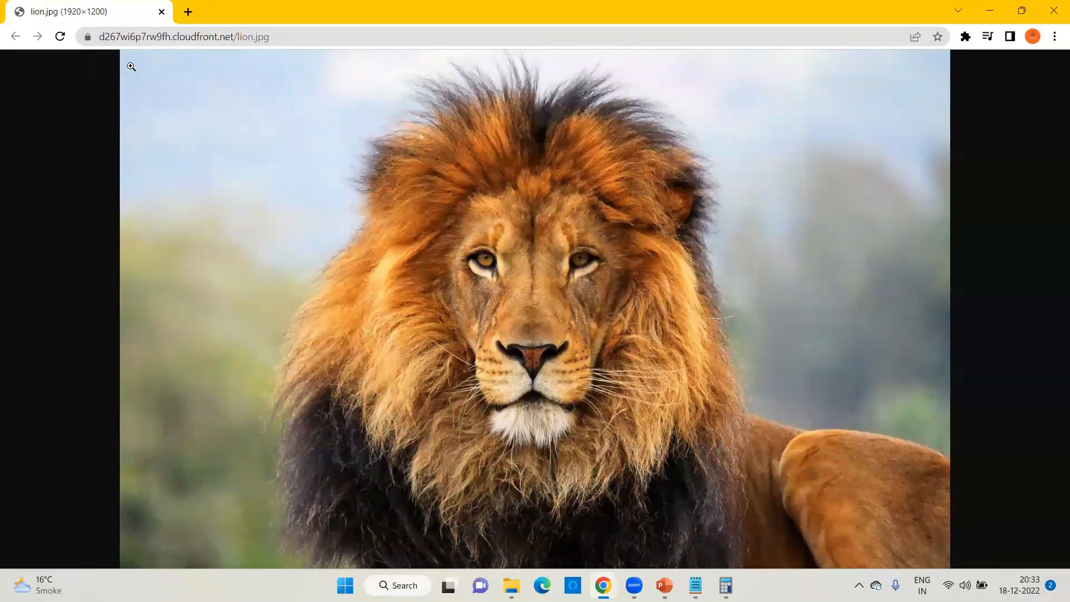
{"action": "left_click", "coordinate": [1052, 12]}
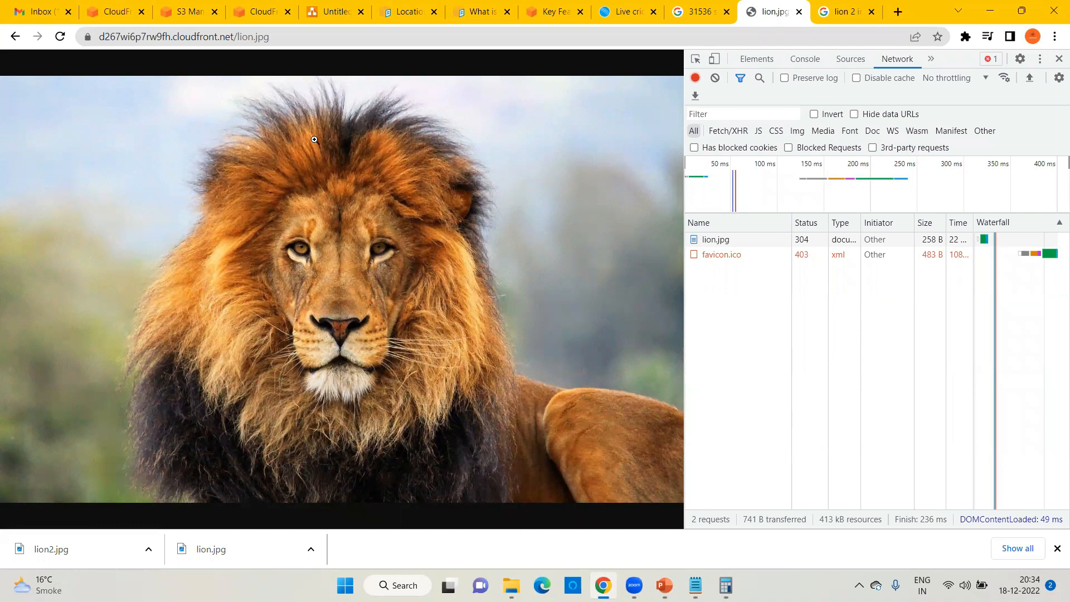
Step: Start a new cache invalidation on distribution E89VBYFTJTLS from its Invalidations tab
{"action": "left_click", "coordinate": [117, 13]}
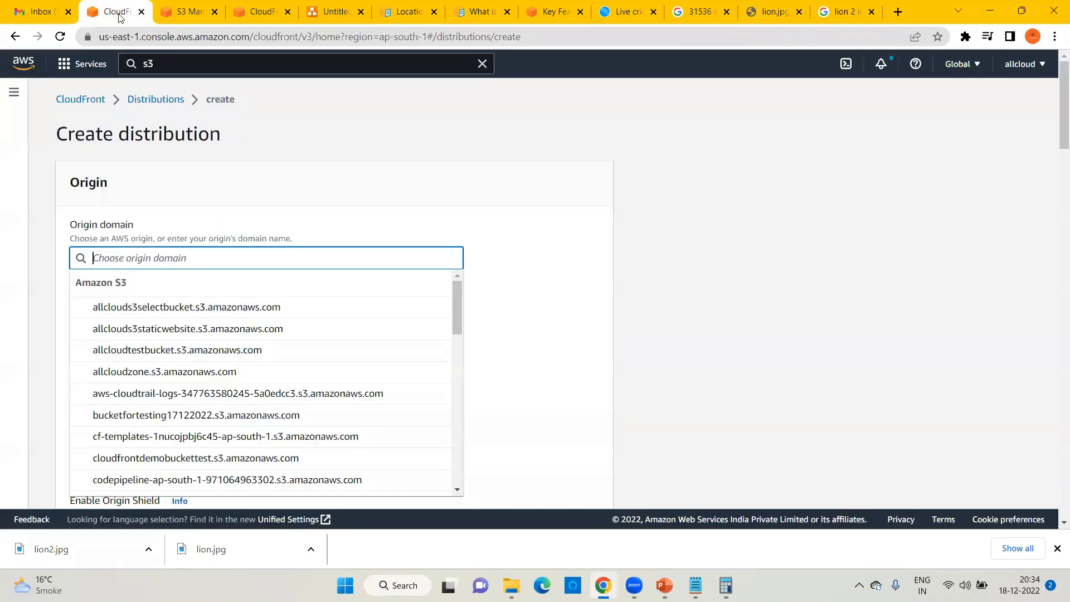
{"action": "left_click", "coordinate": [157, 100]}
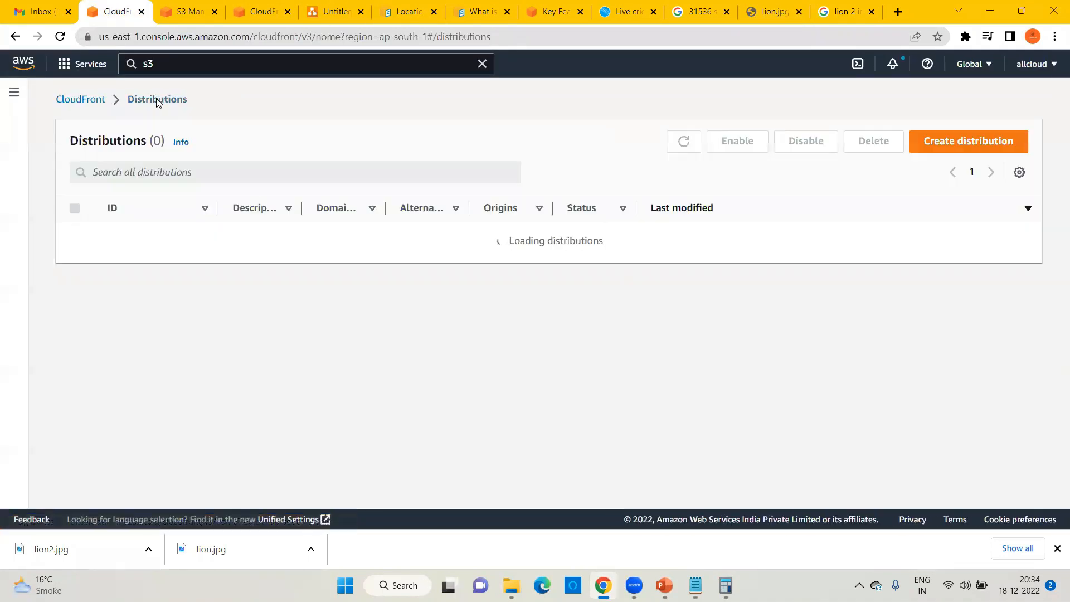
{"action": "left_click", "coordinate": [142, 239]}
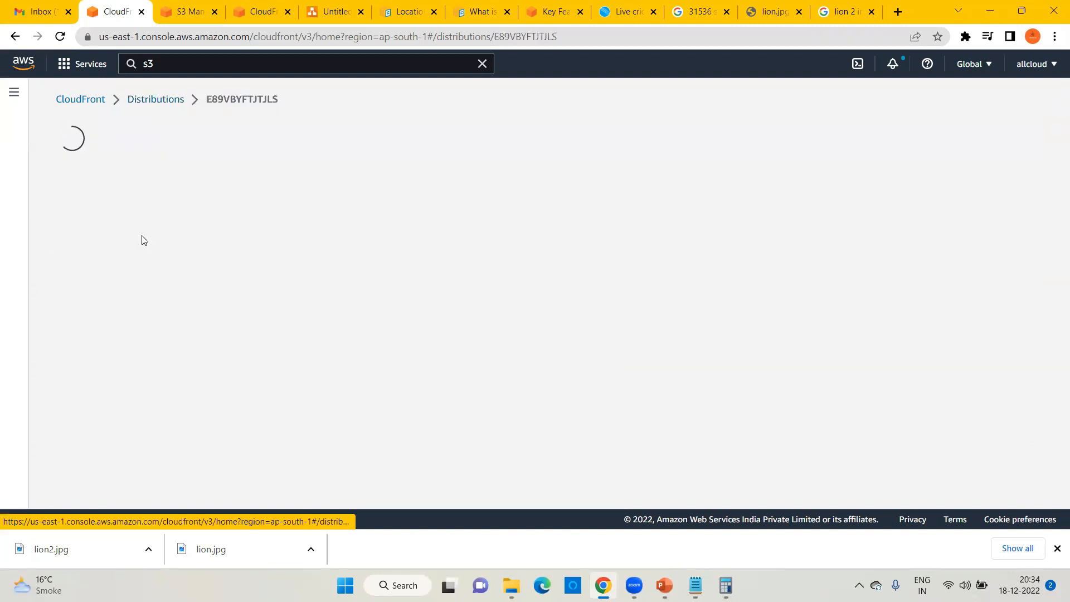
{"action": "left_click", "coordinate": [520, 176]}
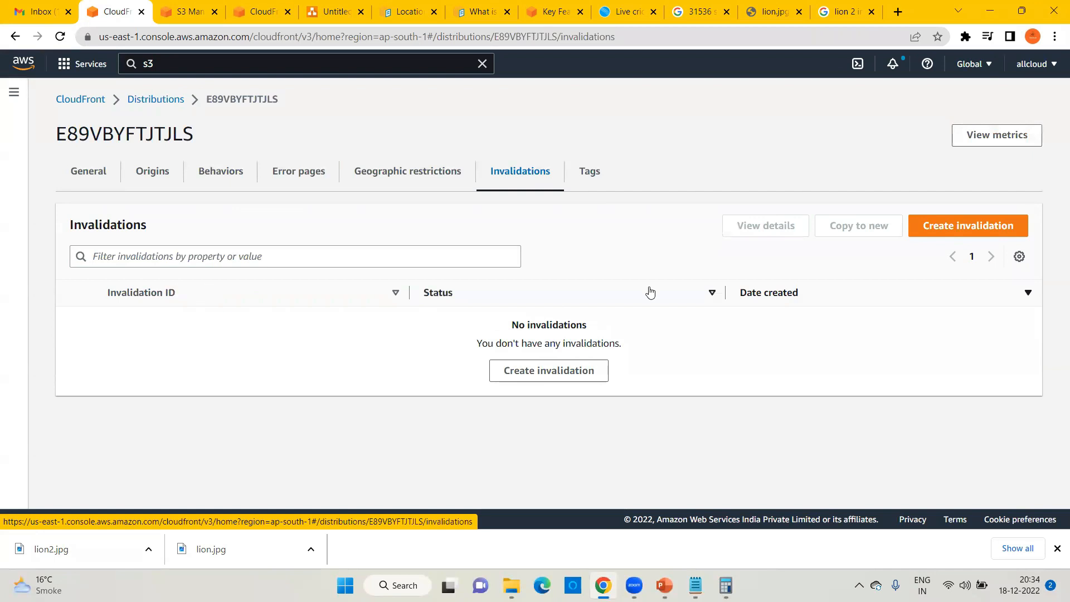
{"action": "left_click", "coordinate": [978, 228]}
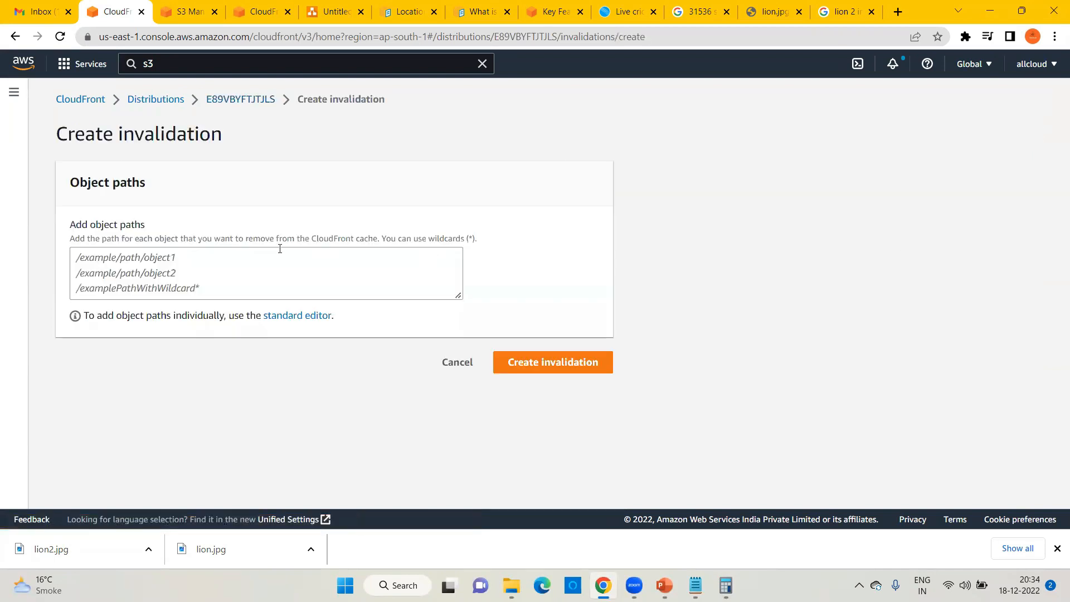
Step: Enter the object path /lion.jpg, copying the file name from the S3 tab, and submit it
{"action": "left_click", "coordinate": [72, 273]}
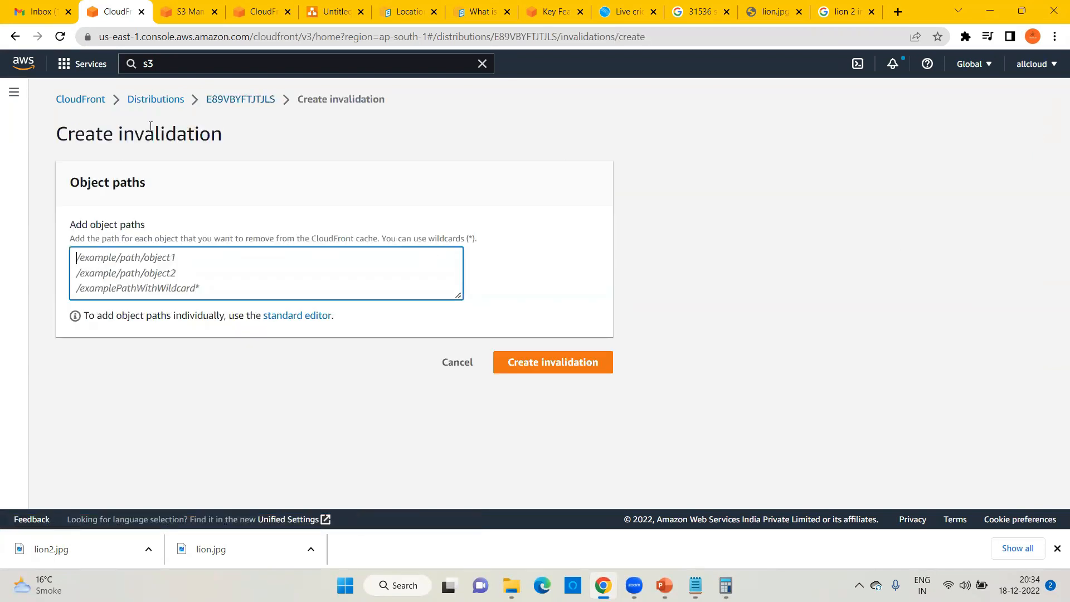
{"action": "left_click", "coordinate": [188, 14]}
{"action": "left_click_drag", "start_coordinate": [106, 460], "coordinate": [65, 460]}
{"action": "key", "text": "ctrl+c"}
{"action": "left_click", "coordinate": [117, 12]}
{"action": "type", "text": "/"}
{"action": "key", "text": "ctrl+v"}
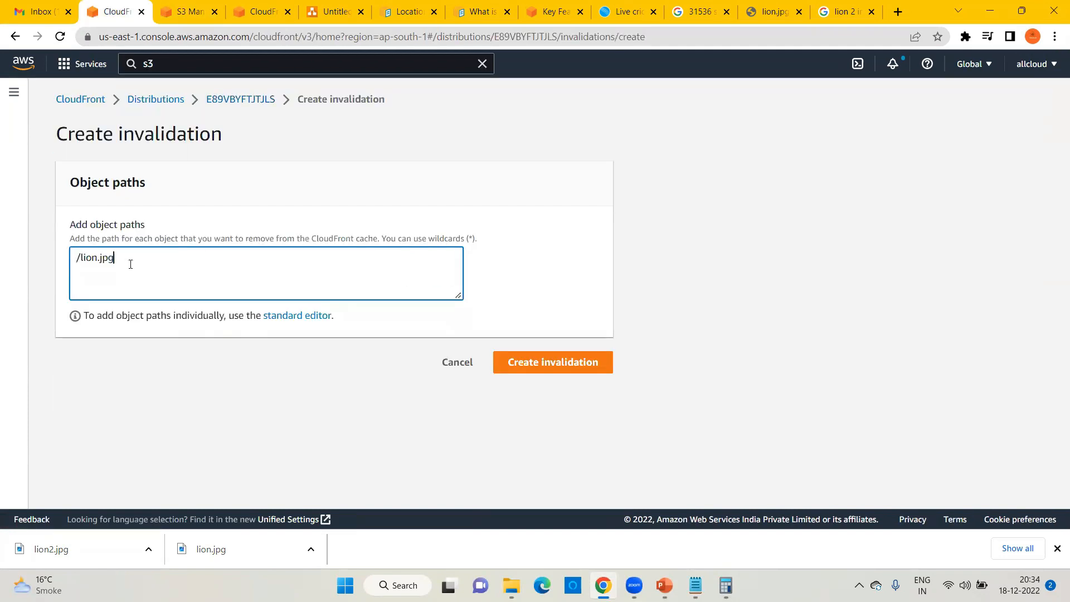
{"action": "left_click", "coordinate": [535, 363]}
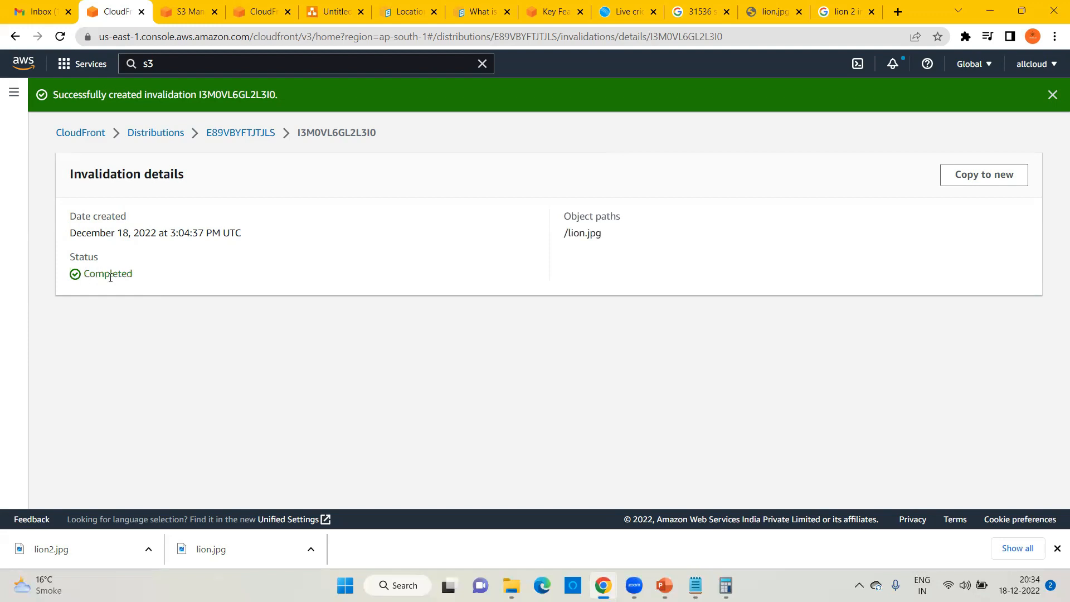
Step: Reload the lion.jpg CloudFront address to show the new two-lion image
{"action": "left_click", "coordinate": [772, 11]}
{"action": "left_click", "coordinate": [242, 38]}
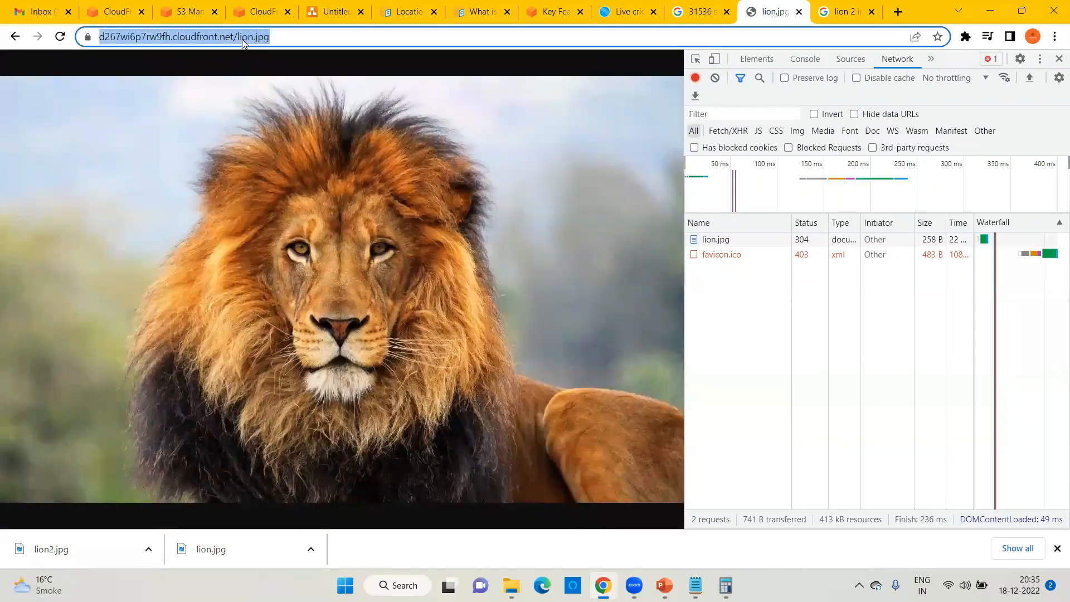
{"action": "key", "text": "Return"}
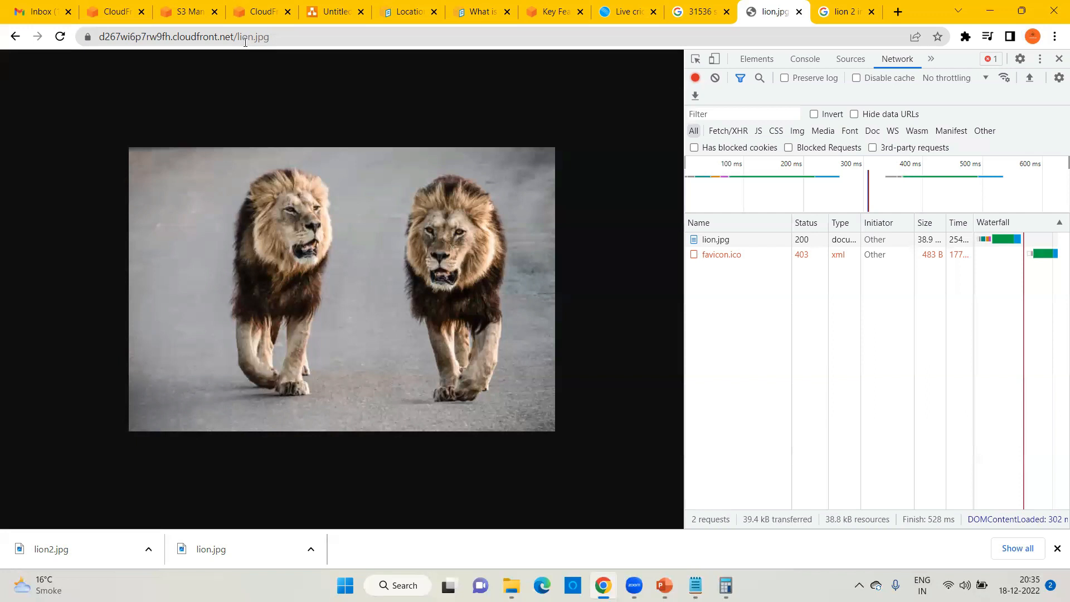
Step: Check the distribution's Invalidations list, which shows one Completed invalidation
{"action": "left_click", "coordinate": [118, 12]}
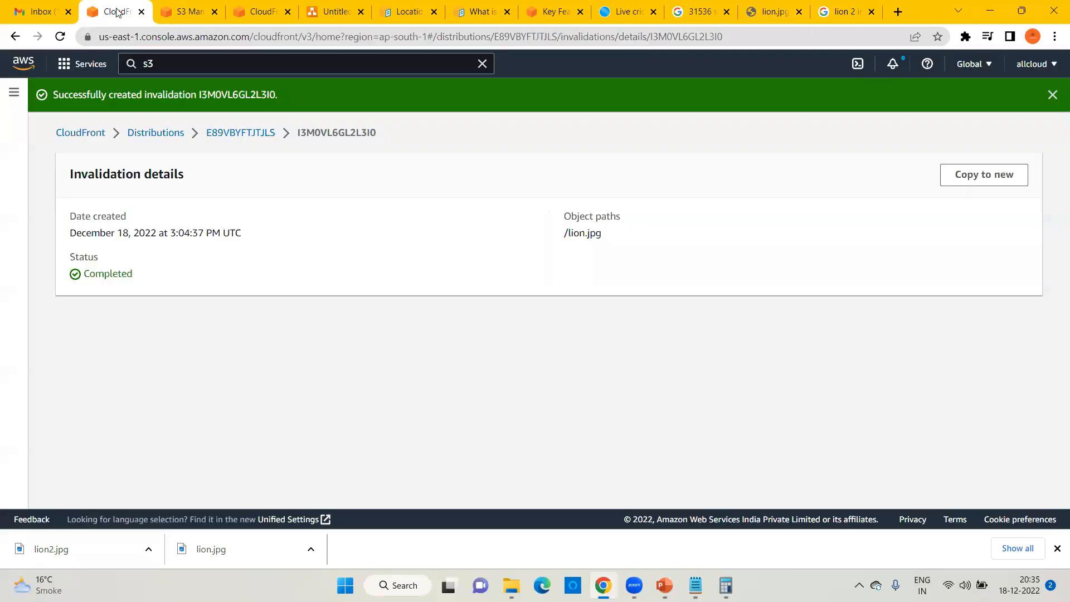
{"action": "left_click", "coordinate": [243, 137]}
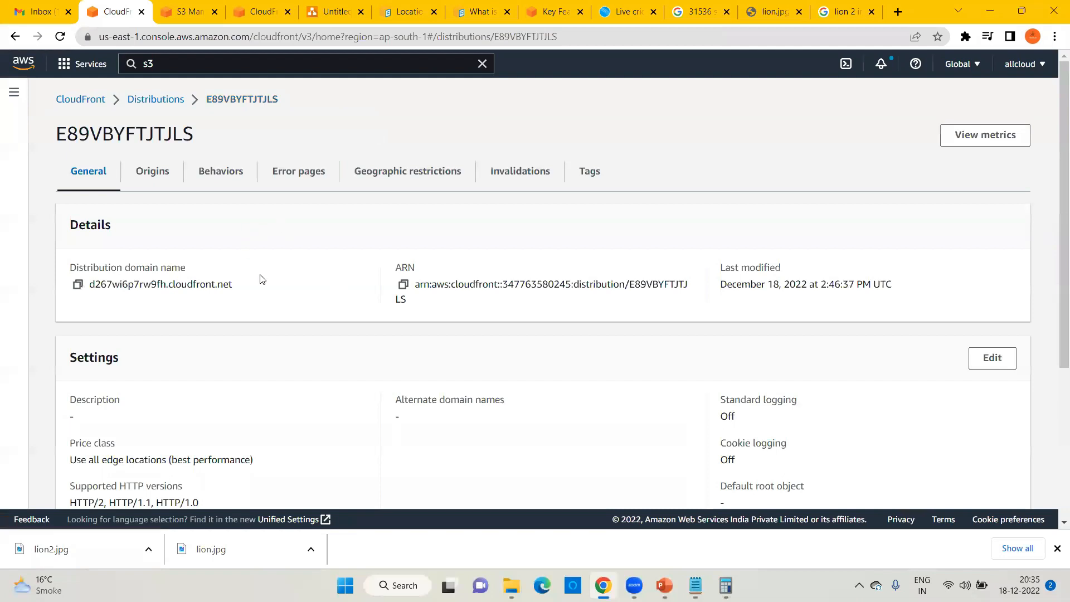
{"action": "left_click", "coordinate": [508, 173]}
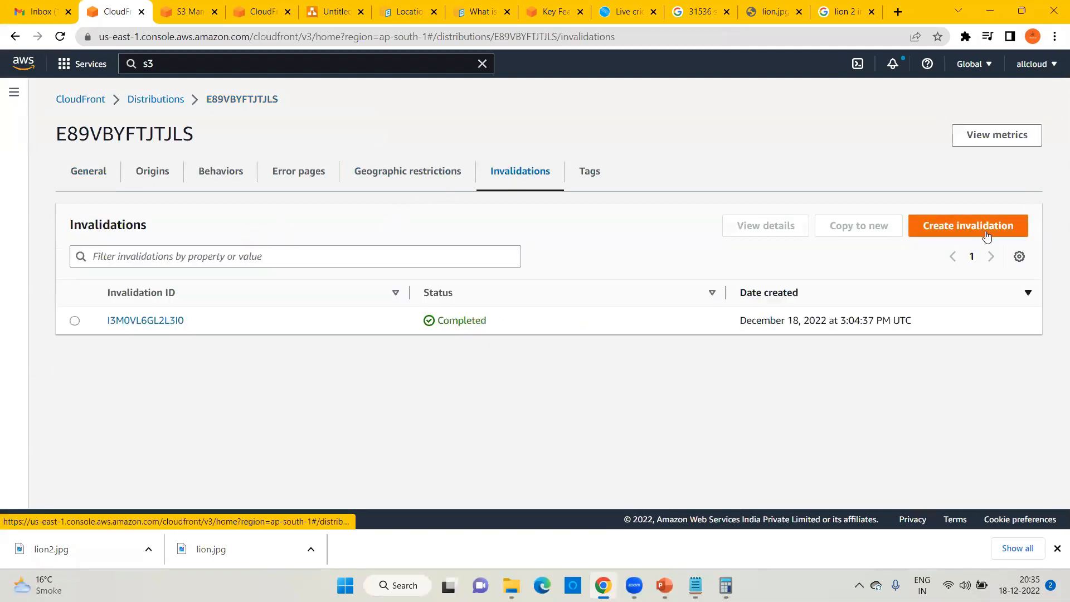